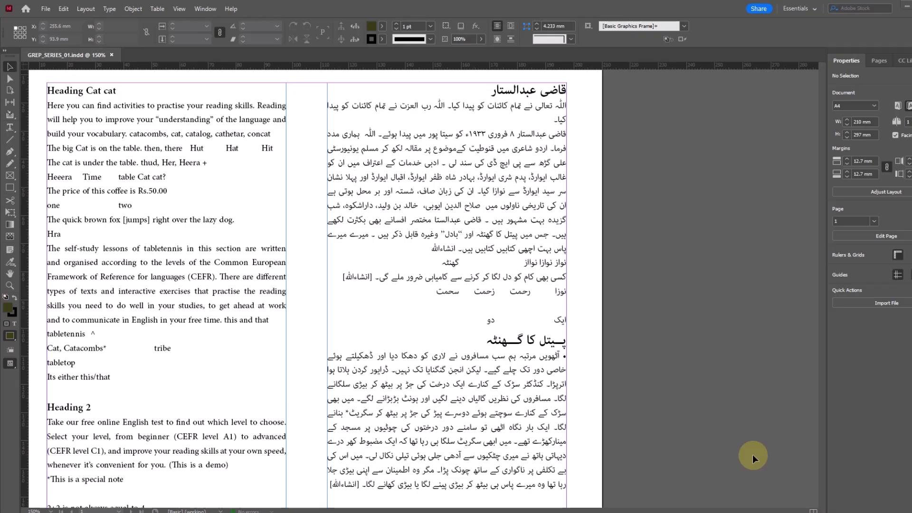
Place the text cursor in the first English paragraph and set the GREP find pattern to "you".
left_click(10, 128)
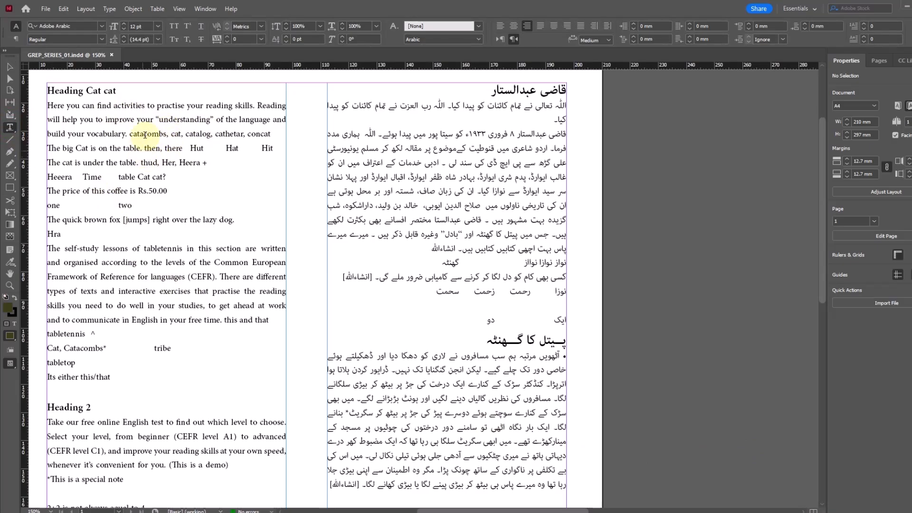
left_click(93, 120)
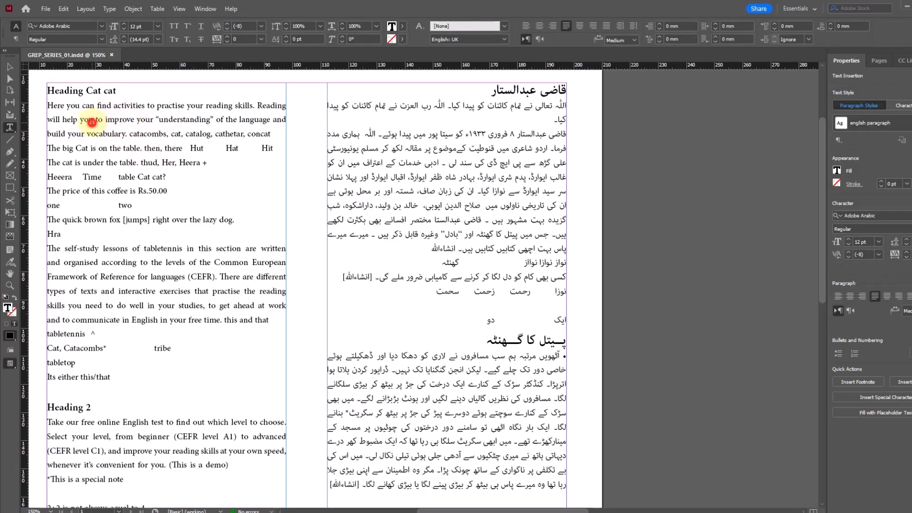
left_click(126, 120)
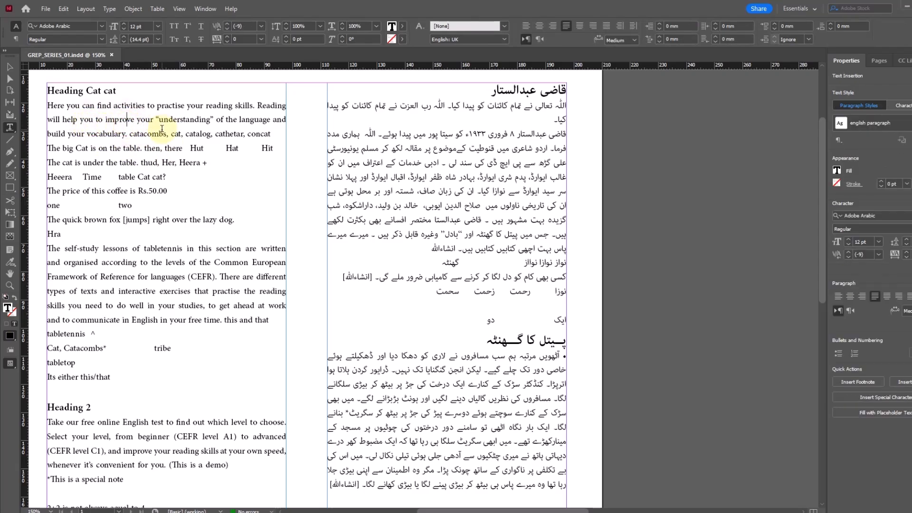
key("ctrl+f")
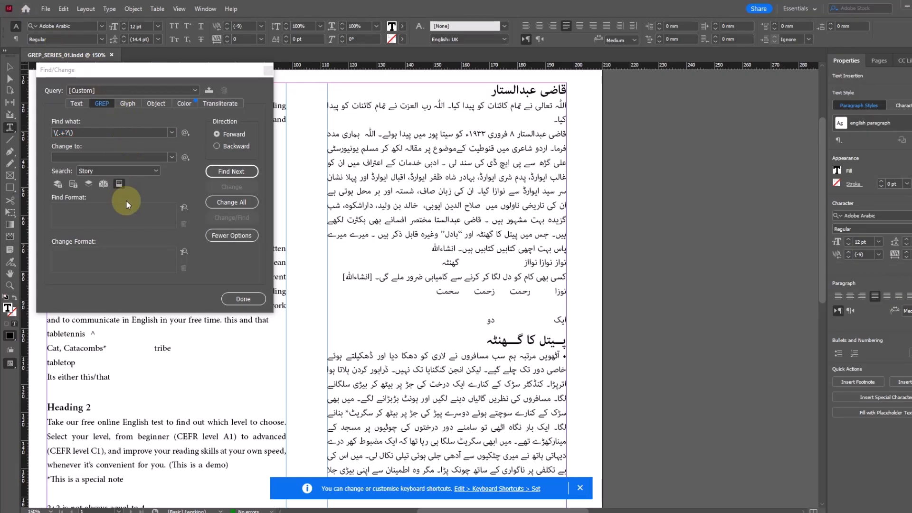
key("BackSpace")
type("you")
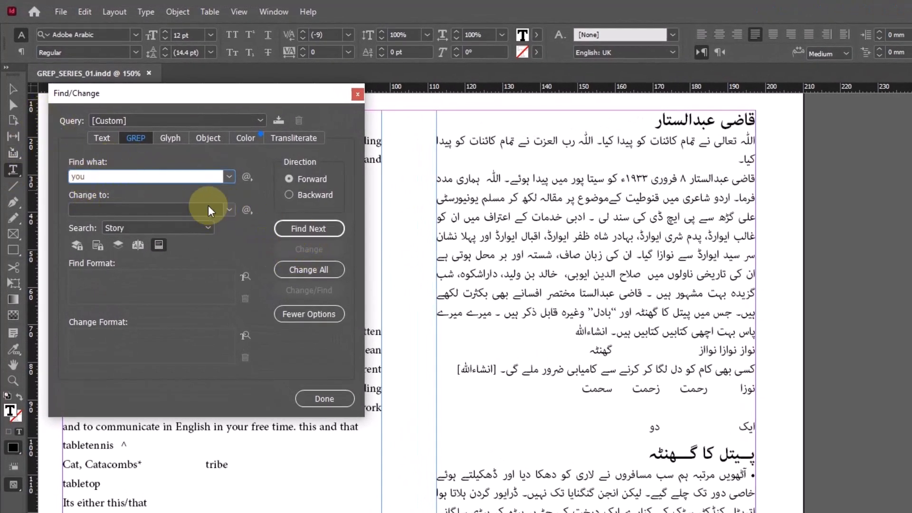
Step through the GREP matches of "you" in the story, keeping the dialog clear of the text.
left_click(318, 235)
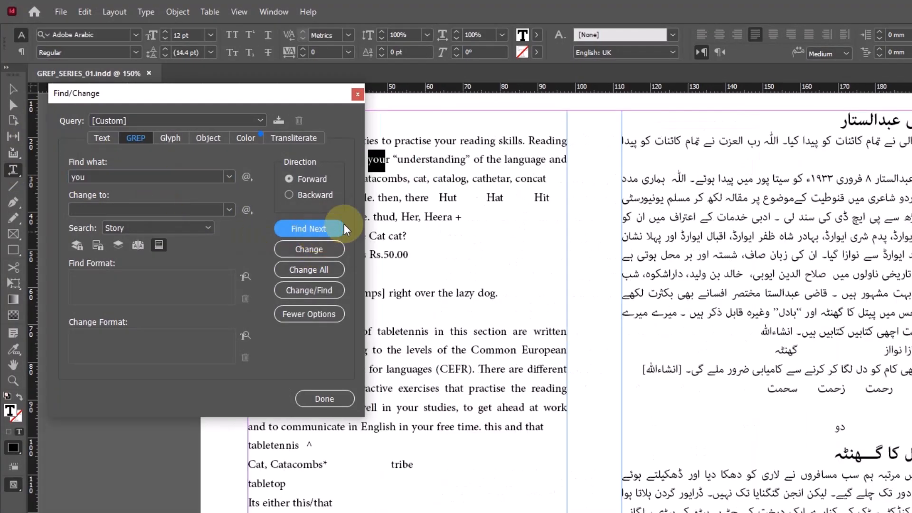
left_click_drag(280, 91, 313, 223)
left_click(352, 361)
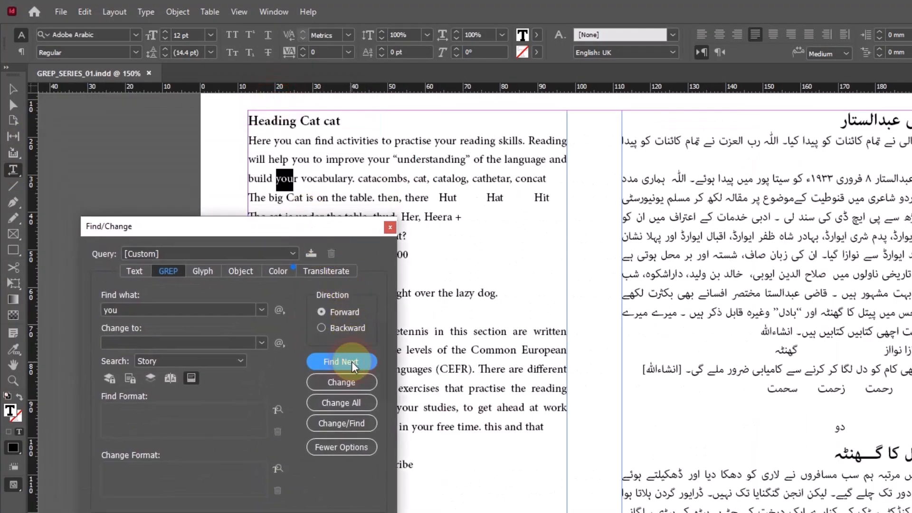
left_click(363, 362)
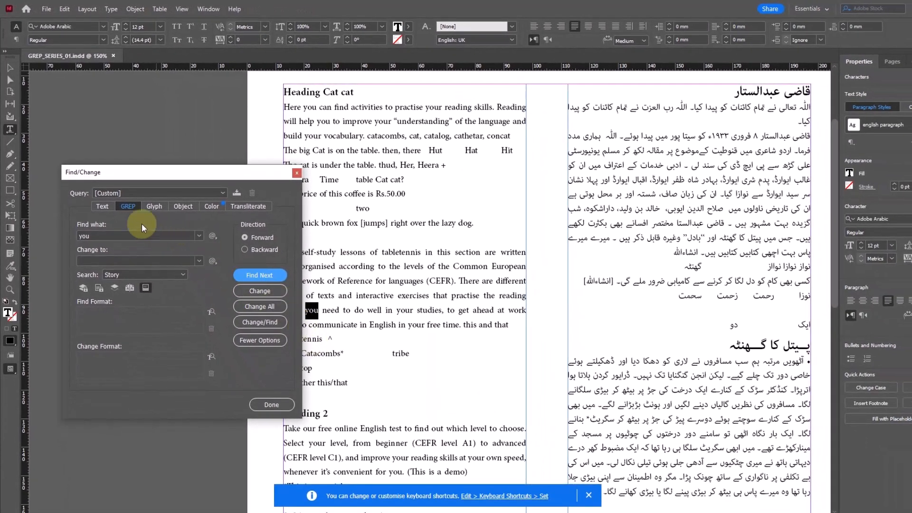
Run a plain-text search for "you" limited to the current selection.
left_click(102, 206)
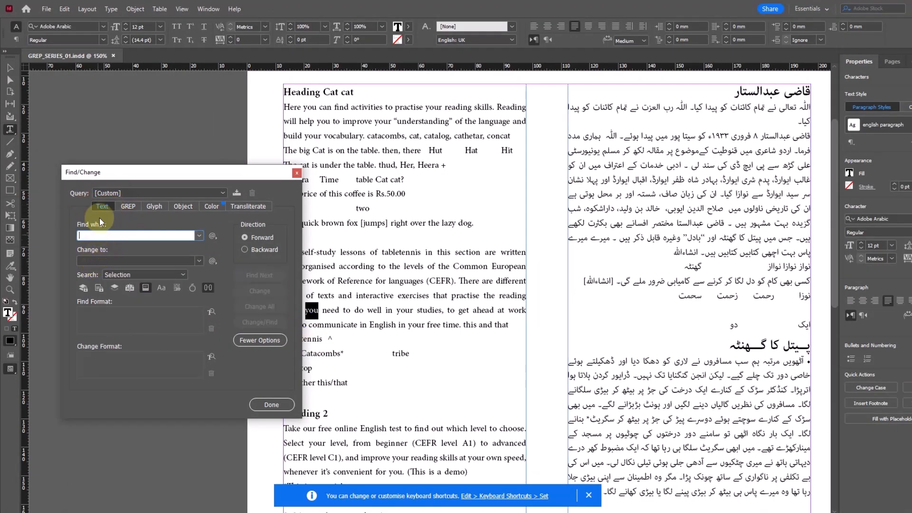
left_click(128, 206)
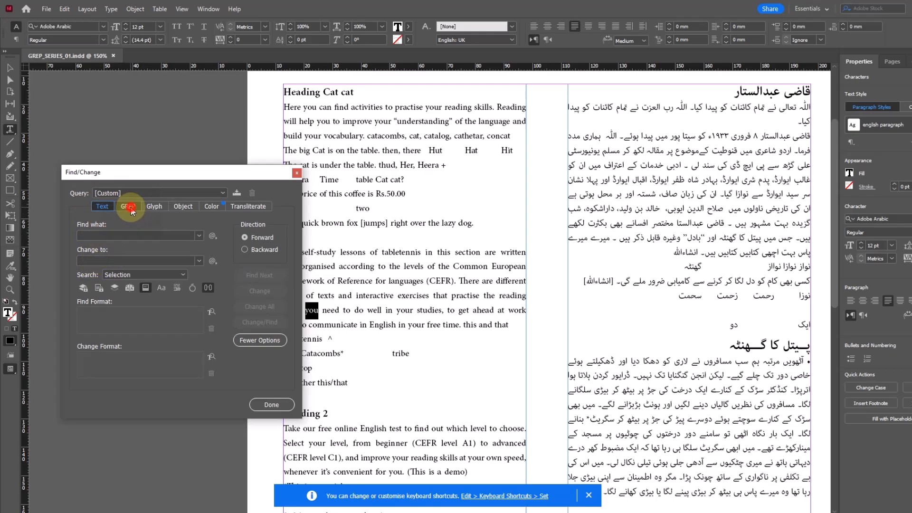
left_click(102, 206)
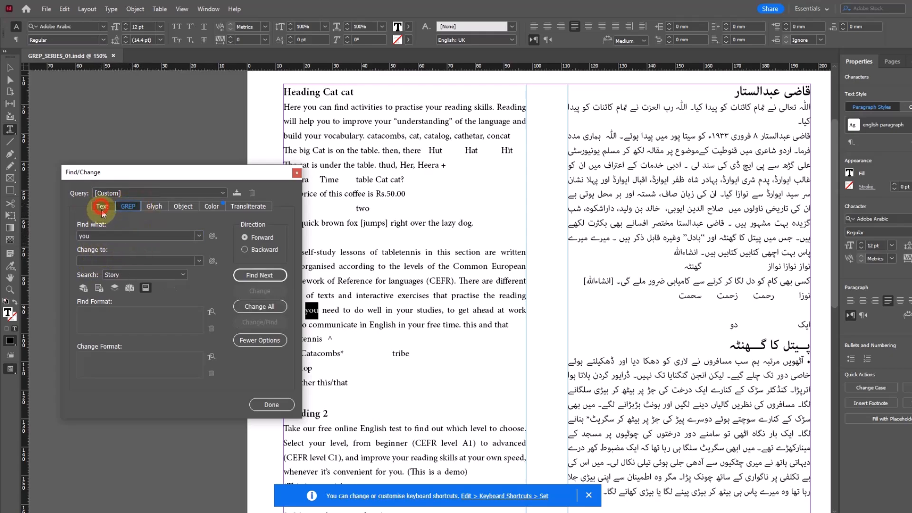
type("yiu")
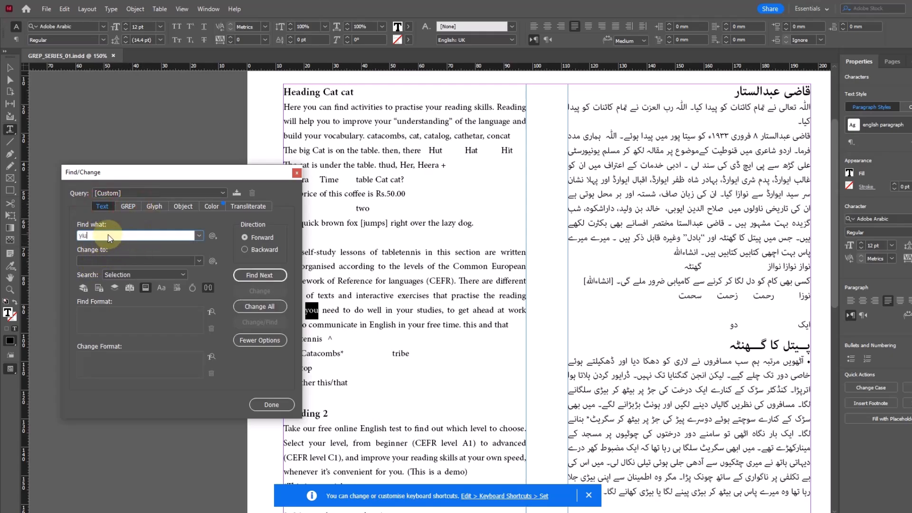
key("BackSpace")
key("BackSpace")
key("BackSpace")
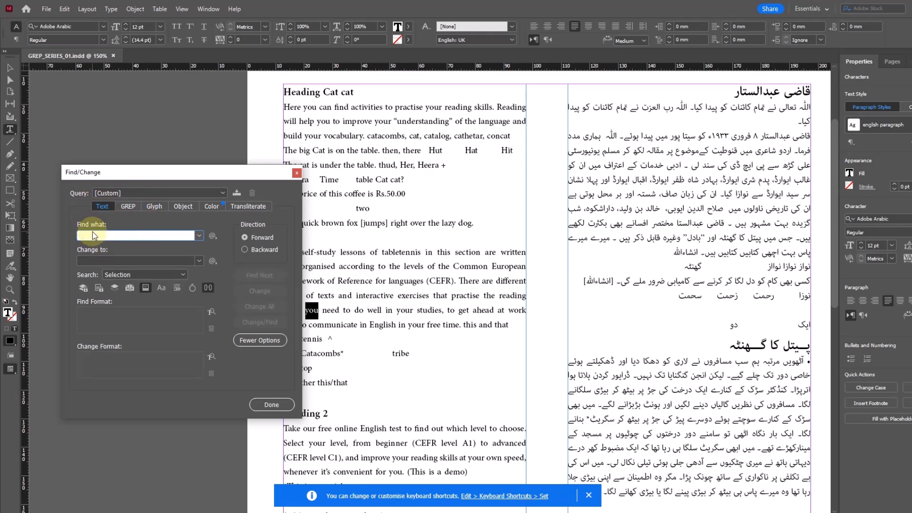
type("you")
left_click(268, 276)
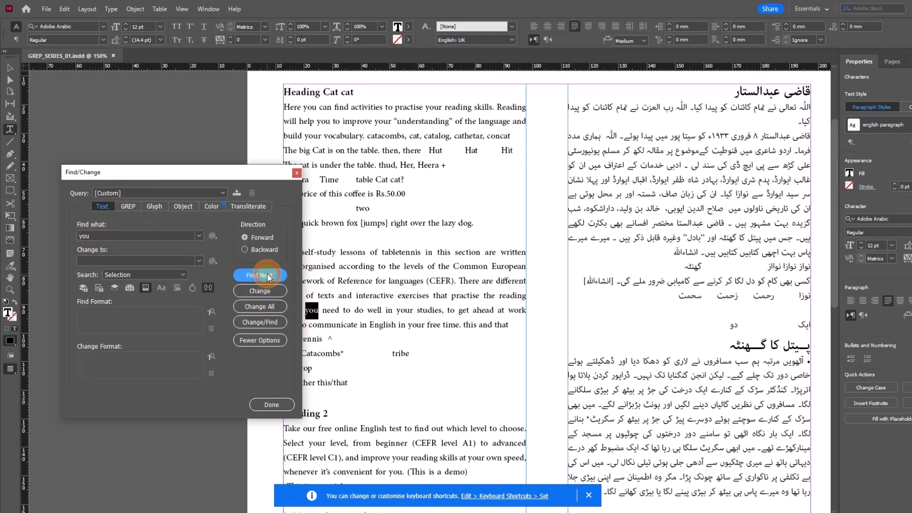
left_click(520, 280)
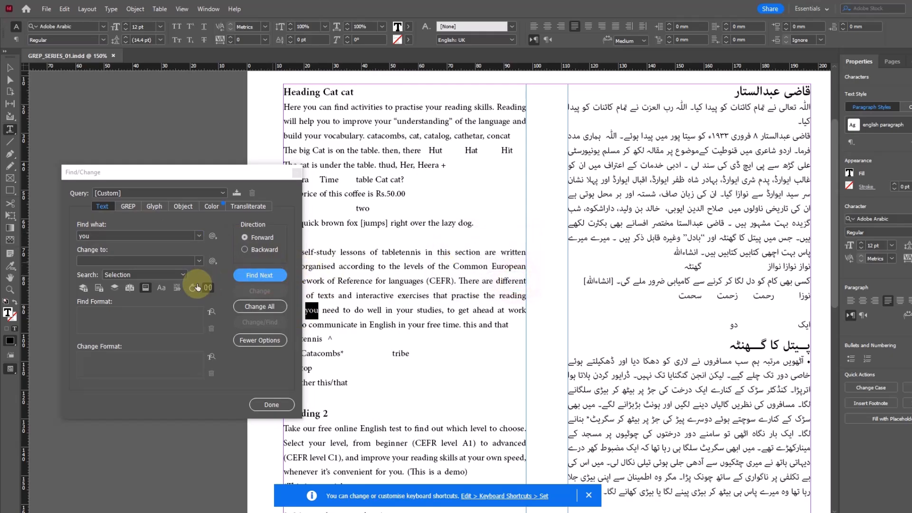
Set the plain-text search scope to Story and step through the occurrences of "you".
left_click(158, 275)
left_click(124, 292)
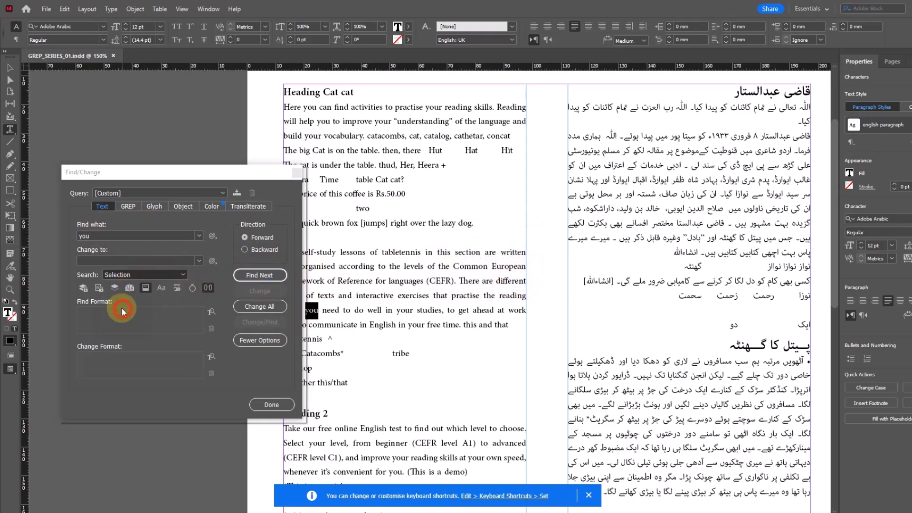
left_click(263, 276)
left_click(264, 277)
left_click(265, 277)
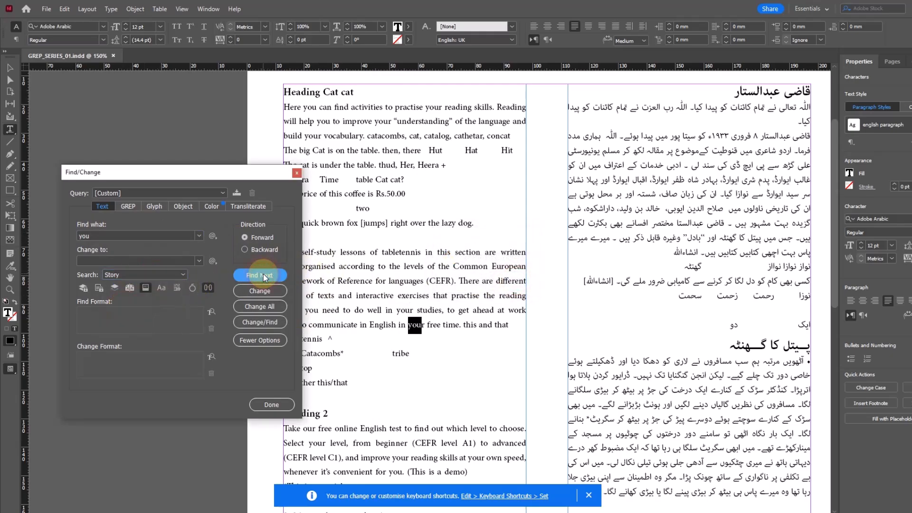
left_click(265, 277)
left_click(265, 277)
left_click(264, 276)
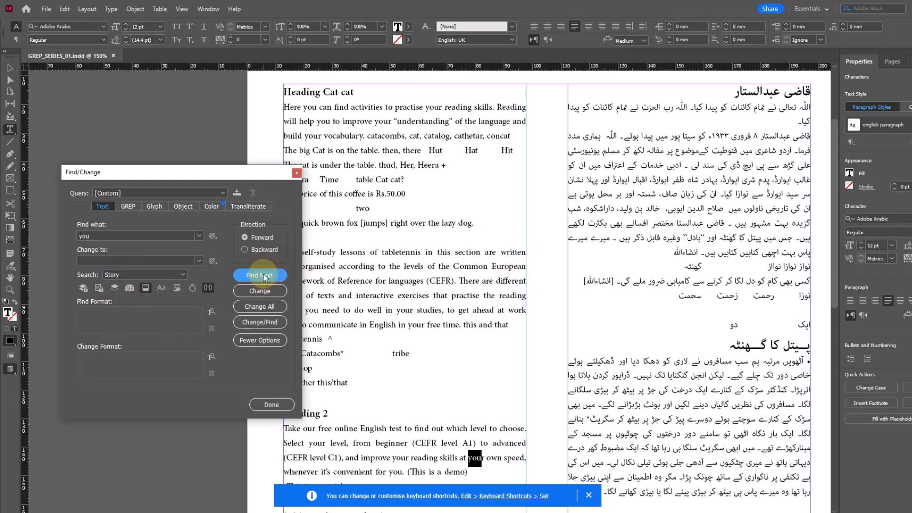
left_click(265, 277)
left_click(127, 207)
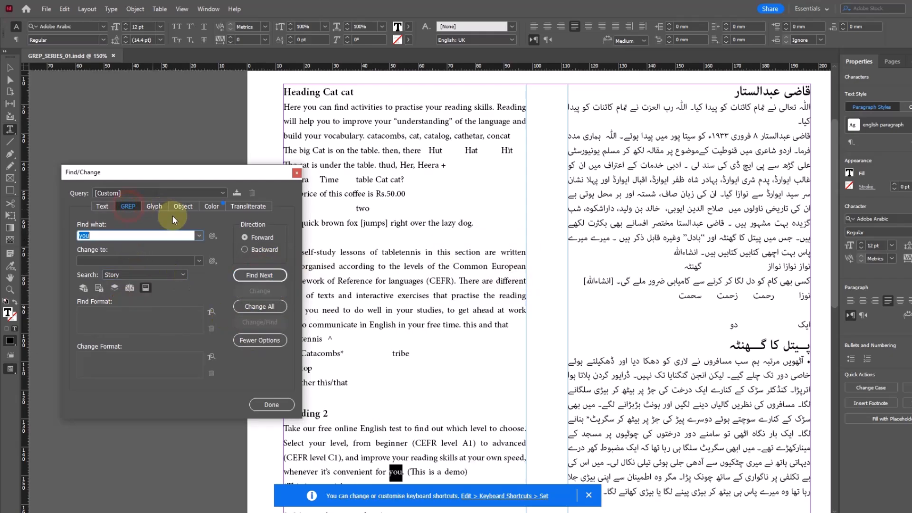
left_click_drag(185, 176, 175, 101)
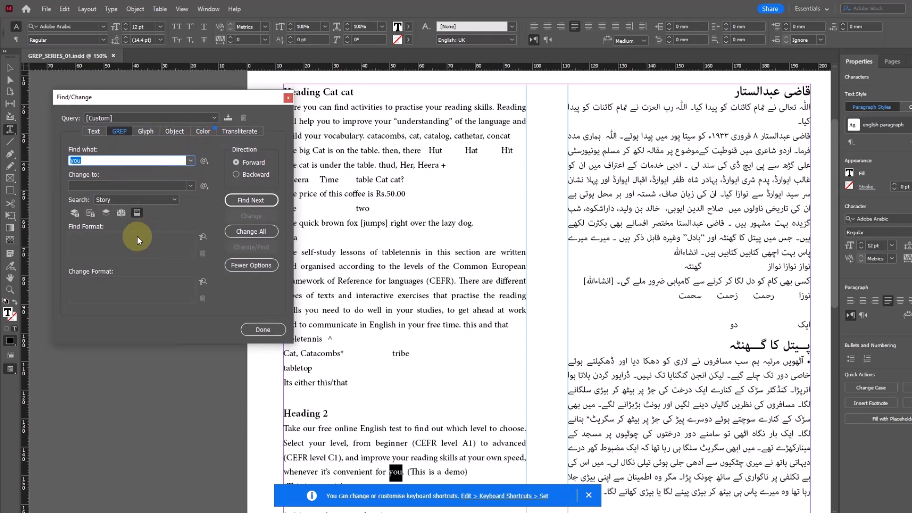
left_click_drag(360, 121, 343, 121)
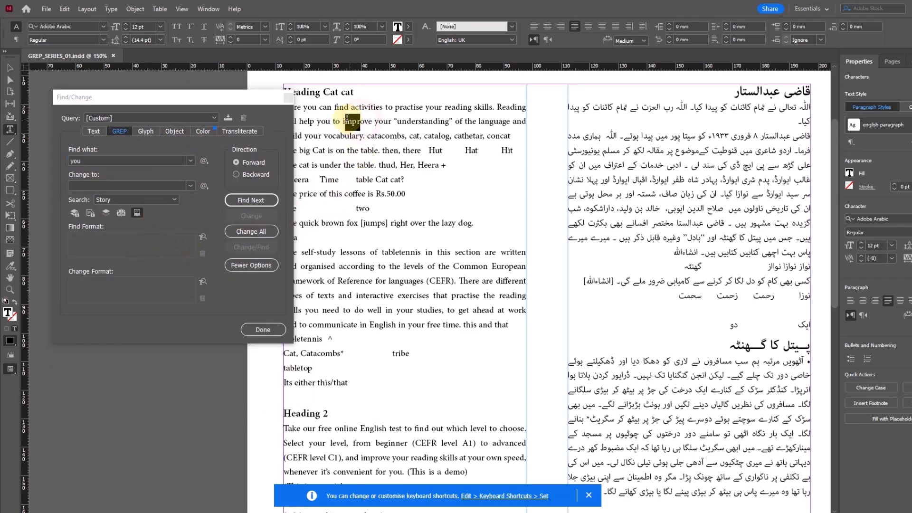
left_click(97, 163)
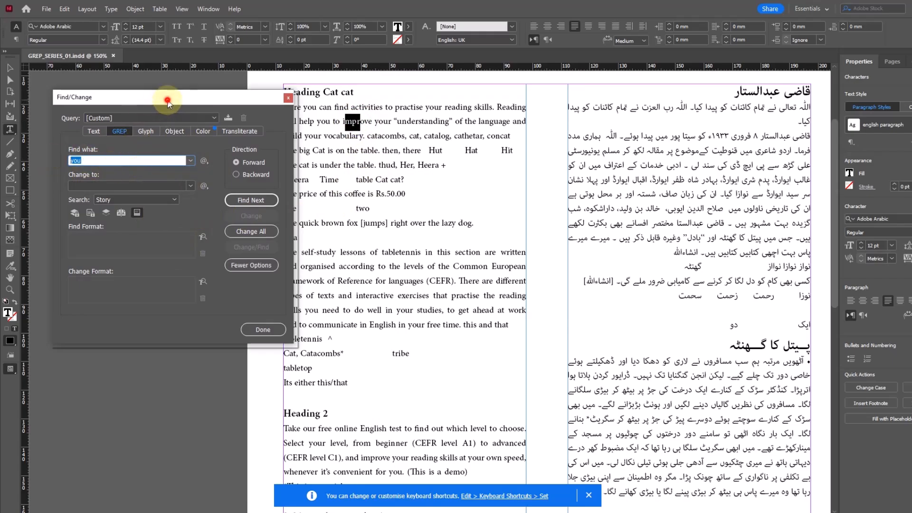
left_click_drag(167, 99, 176, 158)
left_click(101, 191)
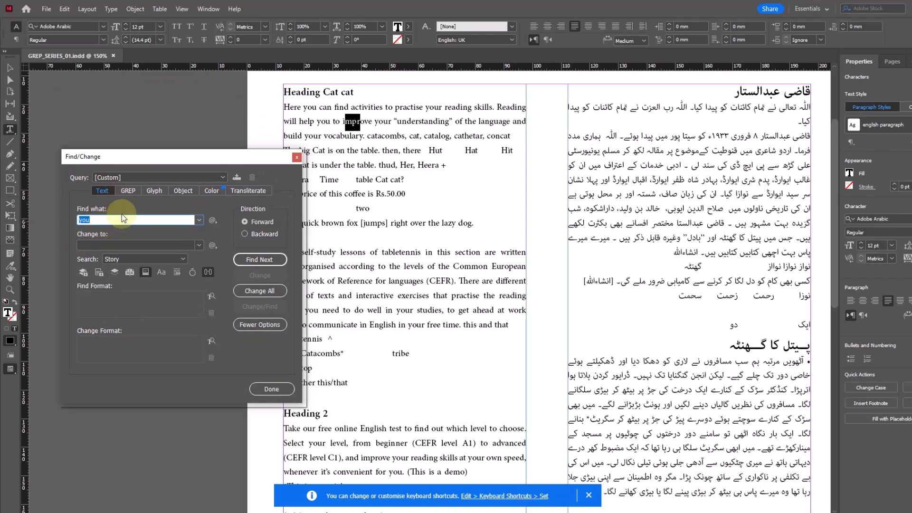
Select the "He" of "Here" in the first paragraph and set the plain-text find term to "Her".
left_click_drag(294, 109, 281, 120)
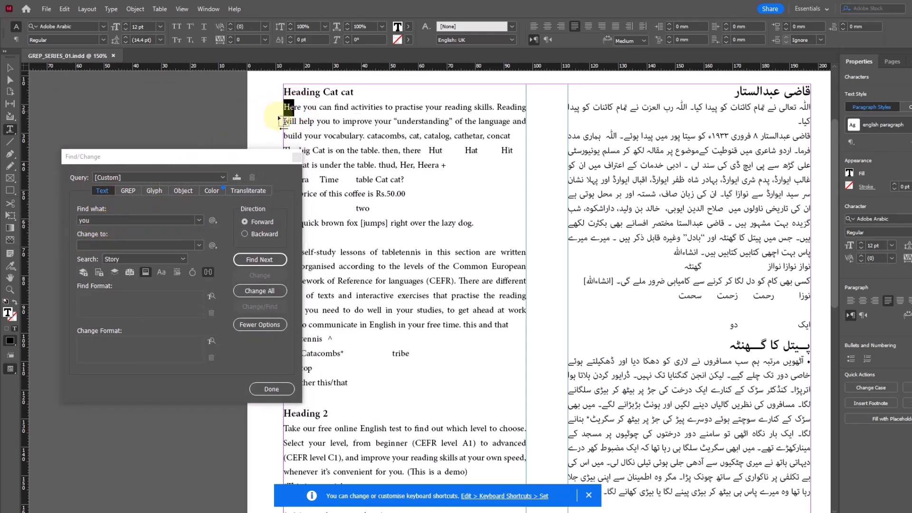
left_click(112, 224)
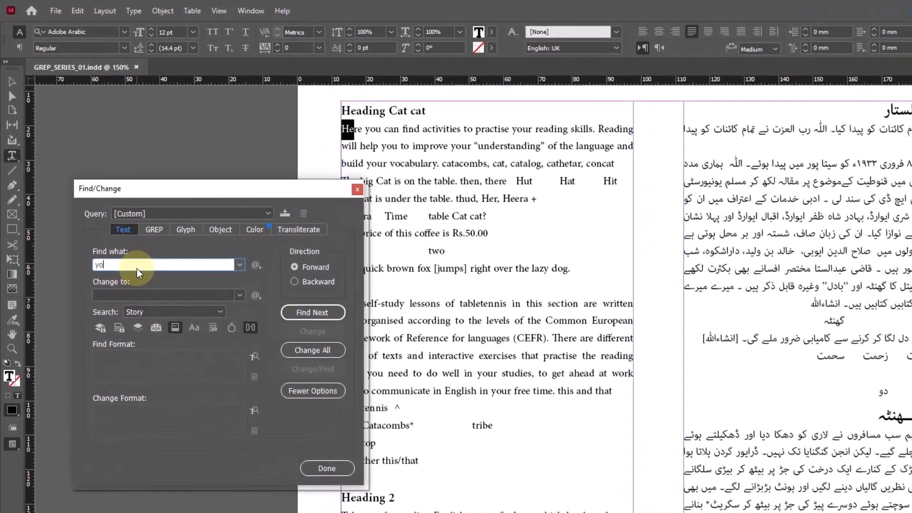
key("BackSpace")
type("He")
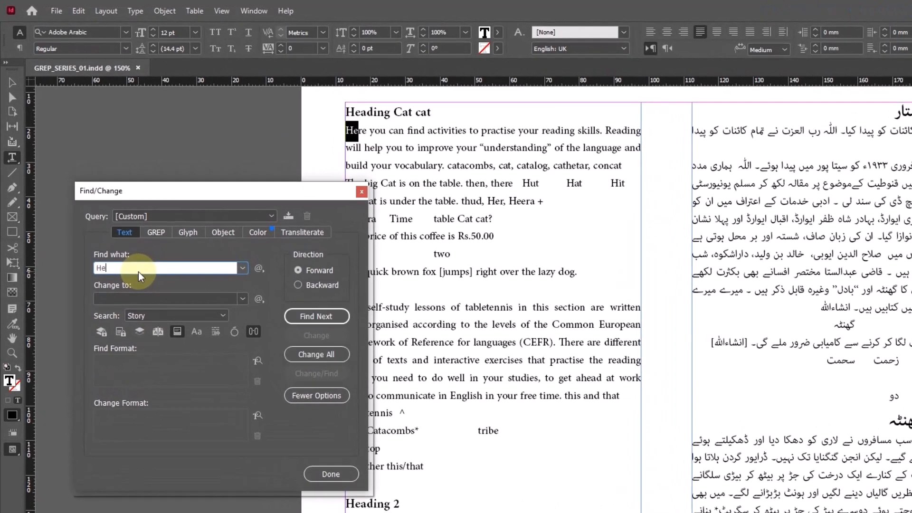
type("r")
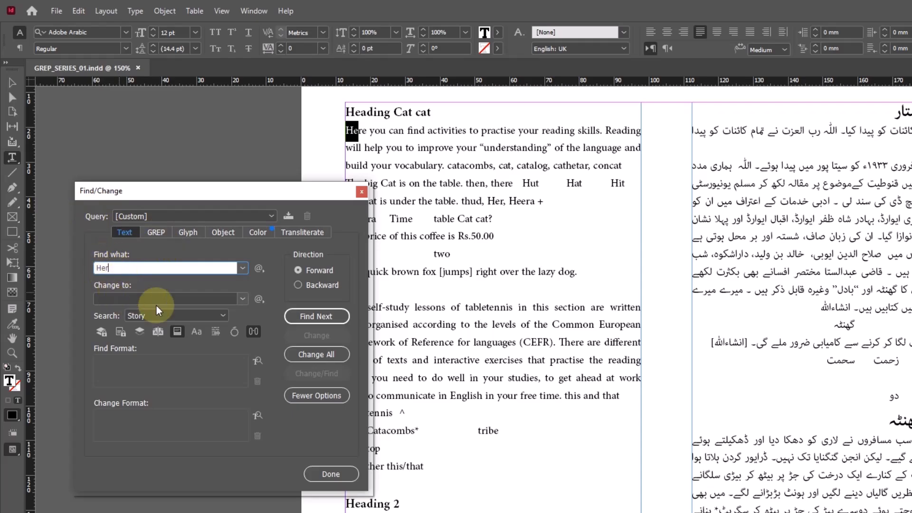
Step through the plain-text matches of "Her" in the story, starting from the beginning of the first heading.
left_click(346, 113)
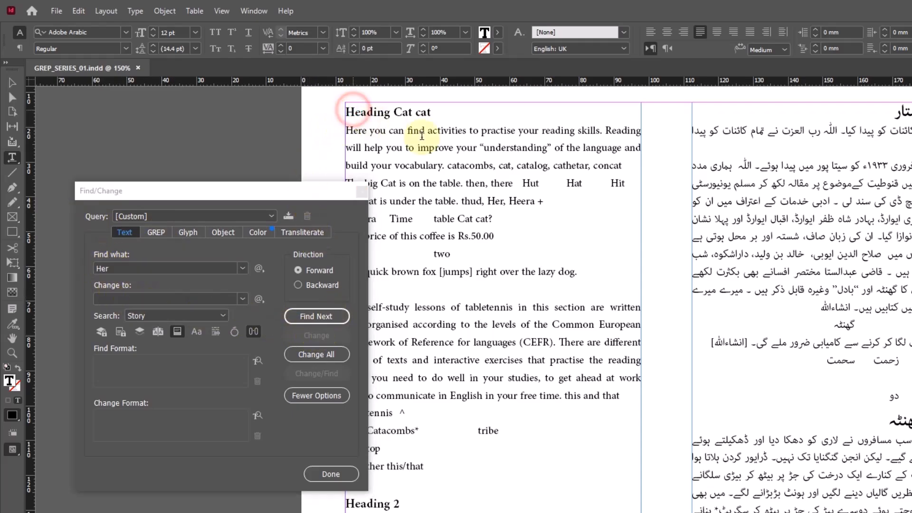
left_click_drag(283, 193, 246, 103)
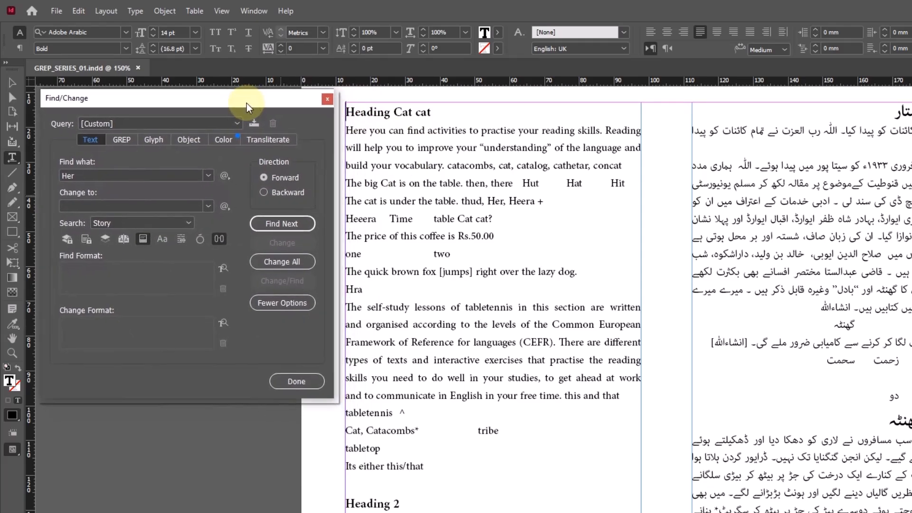
left_click(273, 228)
left_click(357, 132)
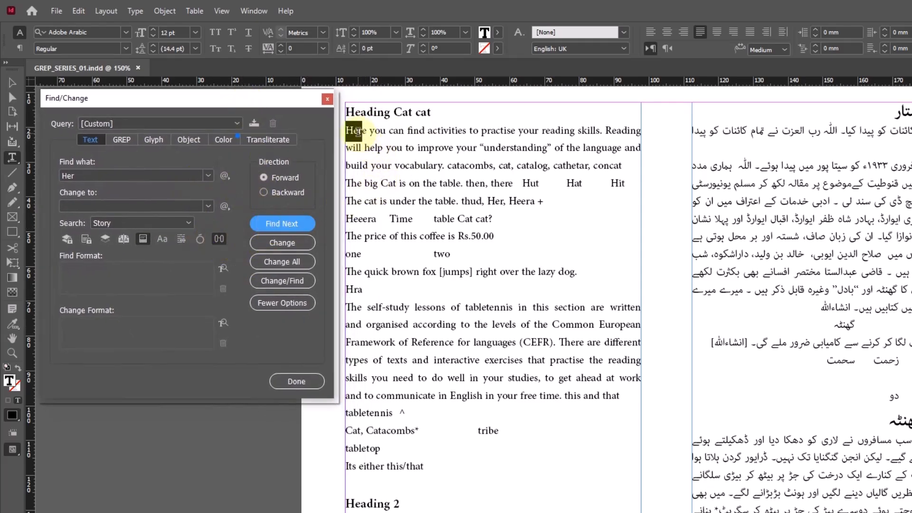
left_click(230, 262)
left_click(282, 224)
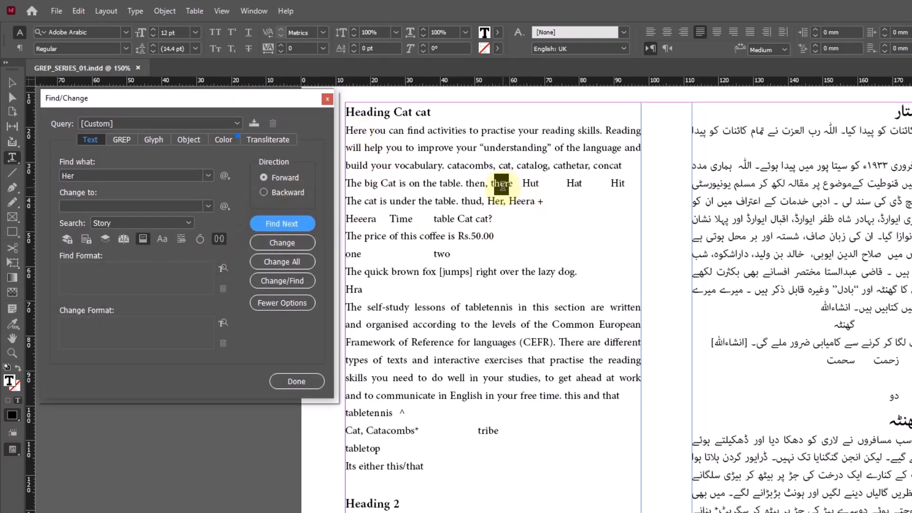
left_click(288, 223)
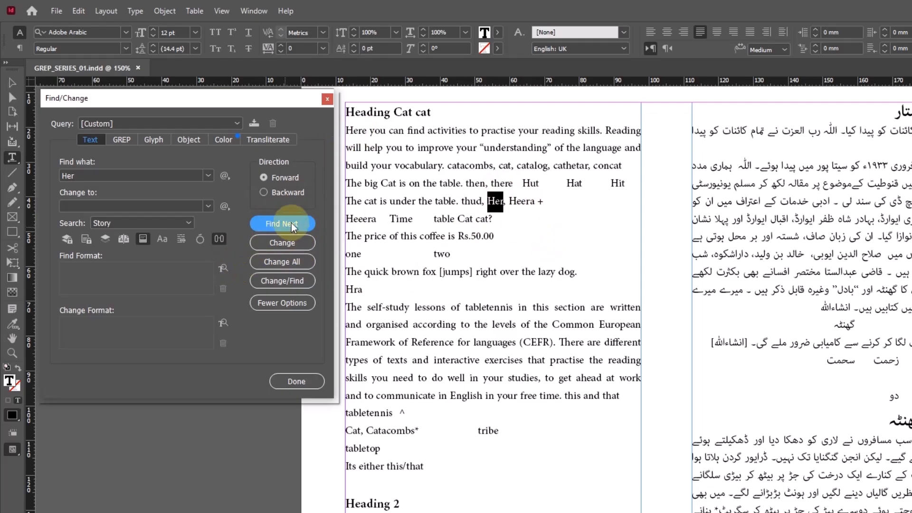
left_click(292, 223)
left_click(292, 223)
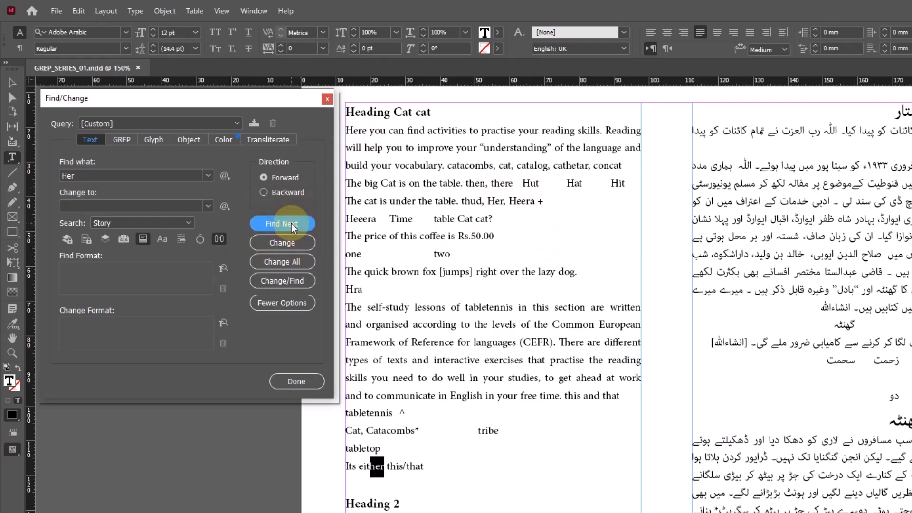
left_click(291, 224)
left_click(618, 341)
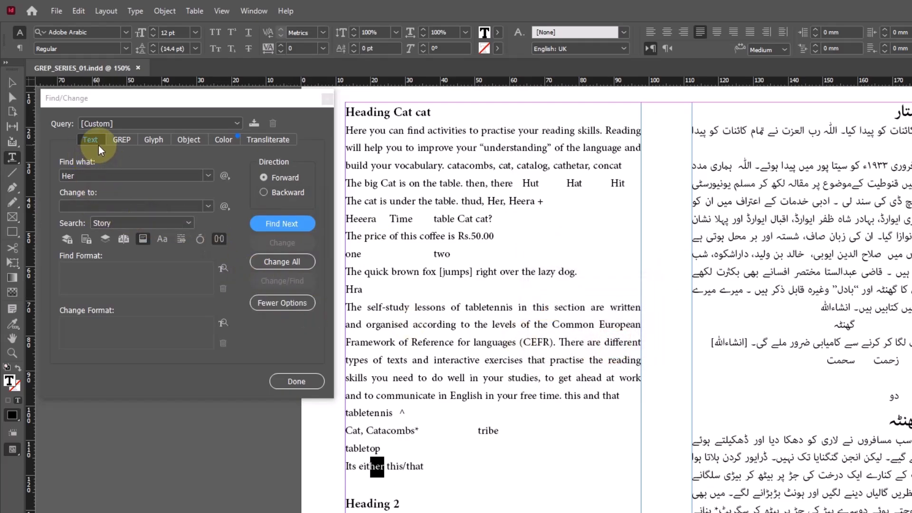
Run a GREP search for "her" across the story.
left_click(123, 142)
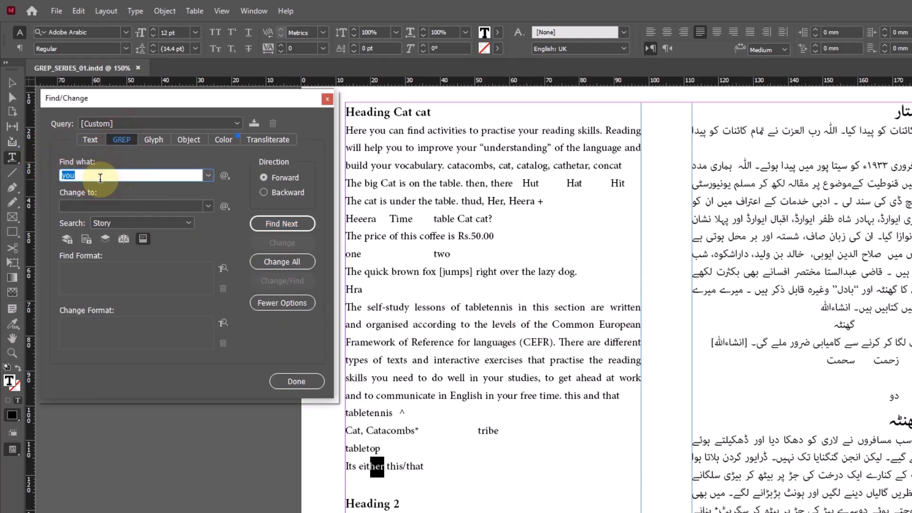
type("her")
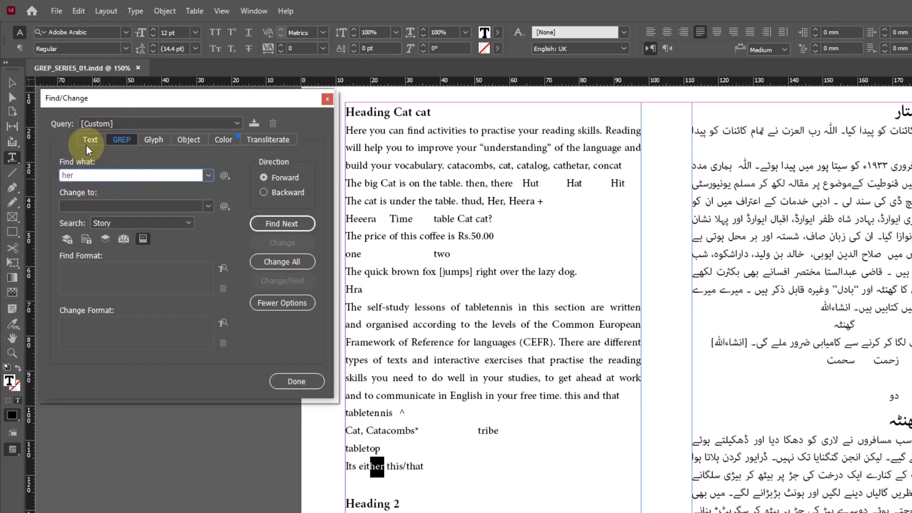
left_click(287, 225)
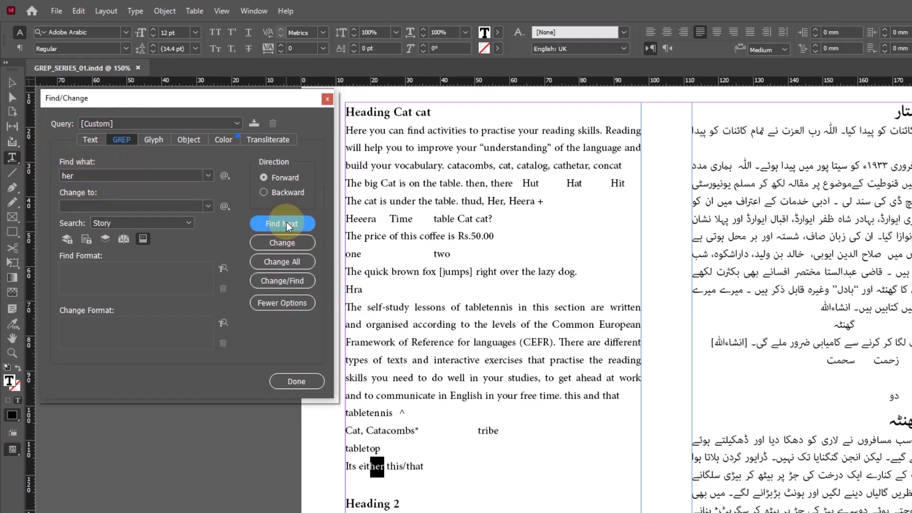
Step through all GREP matches of "her" in the story, starting from the beginning of the first heading.
left_click(349, 111)
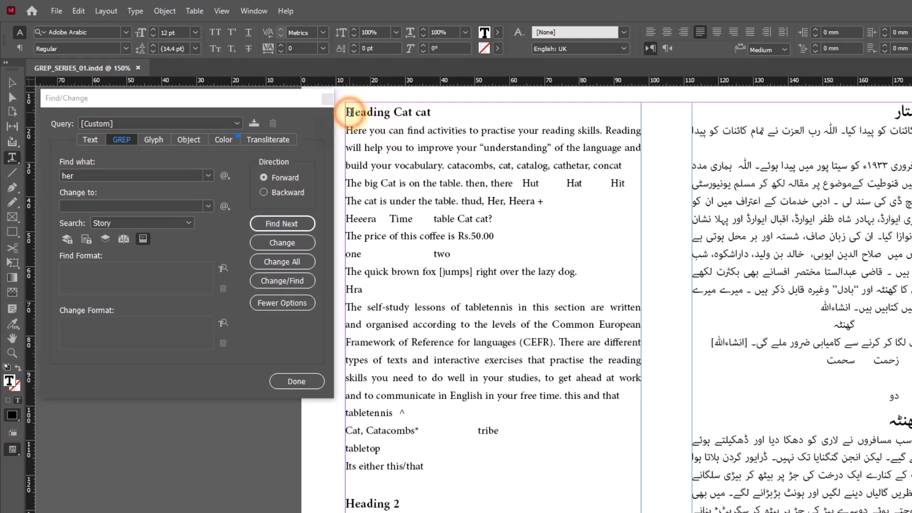
left_click(282, 224)
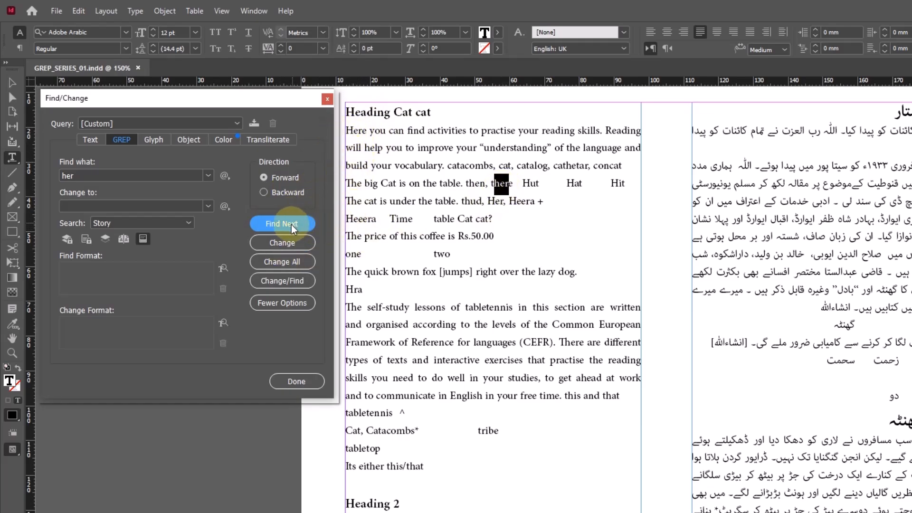
left_click(276, 224)
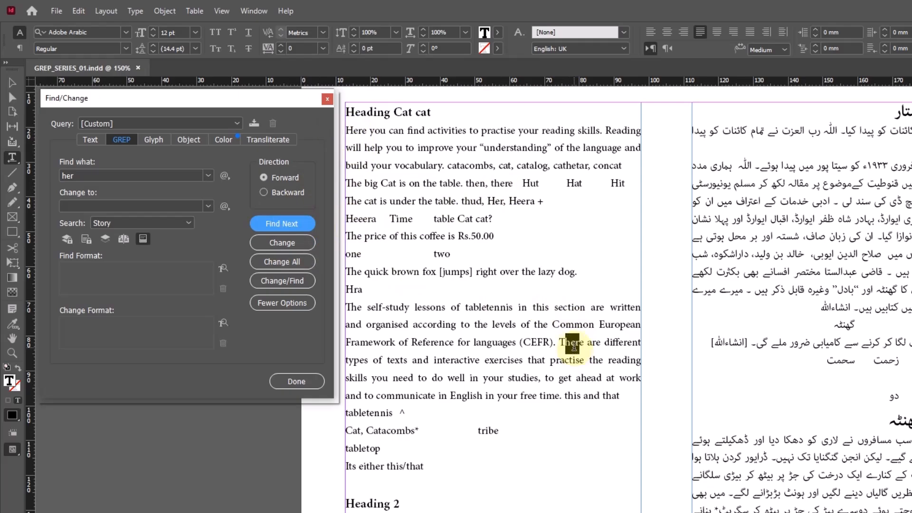
left_click(277, 224)
left_click(292, 223)
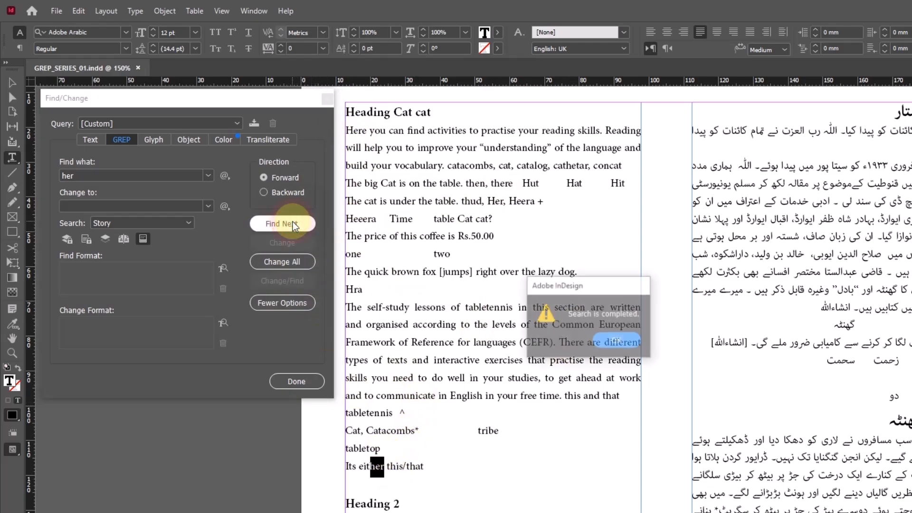
left_click(613, 340)
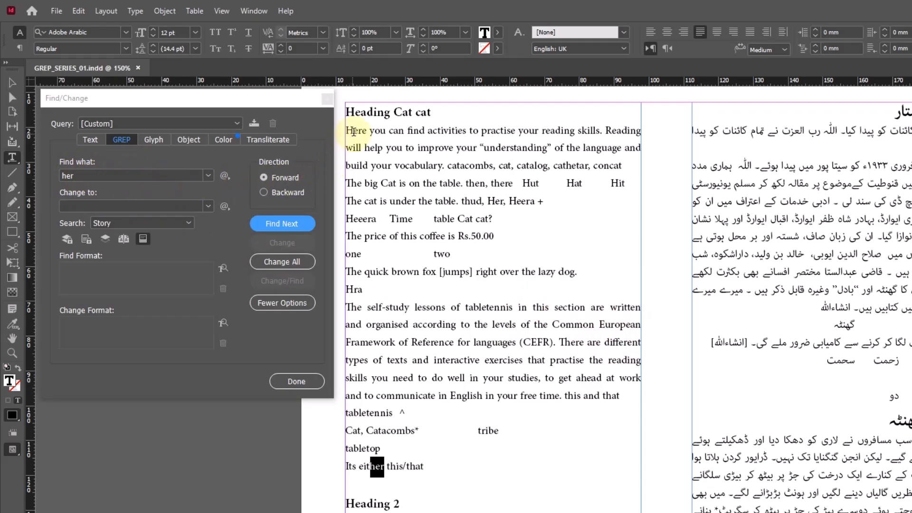
Set the GREP find term to "Her" and place the text cursor at the start of the first heading.
left_click(353, 132)
left_click(343, 132, "shift")
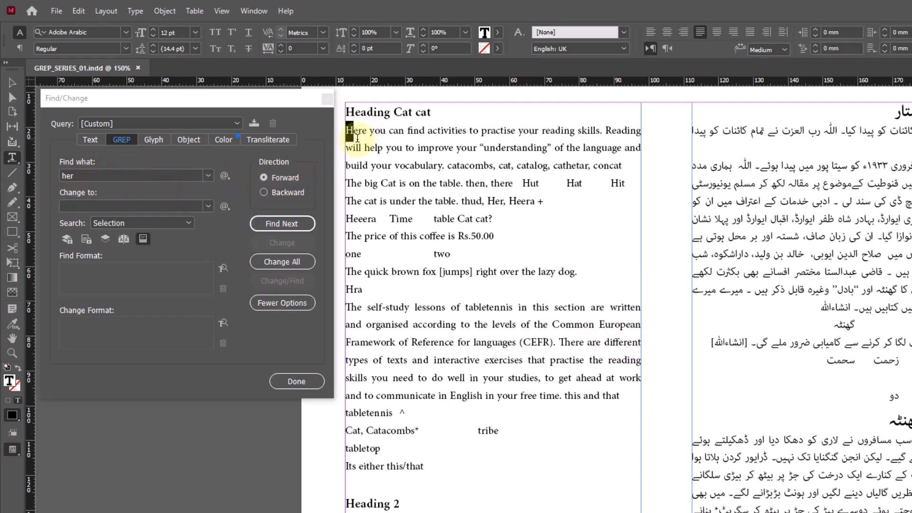
left_click(349, 114)
left_click(124, 175)
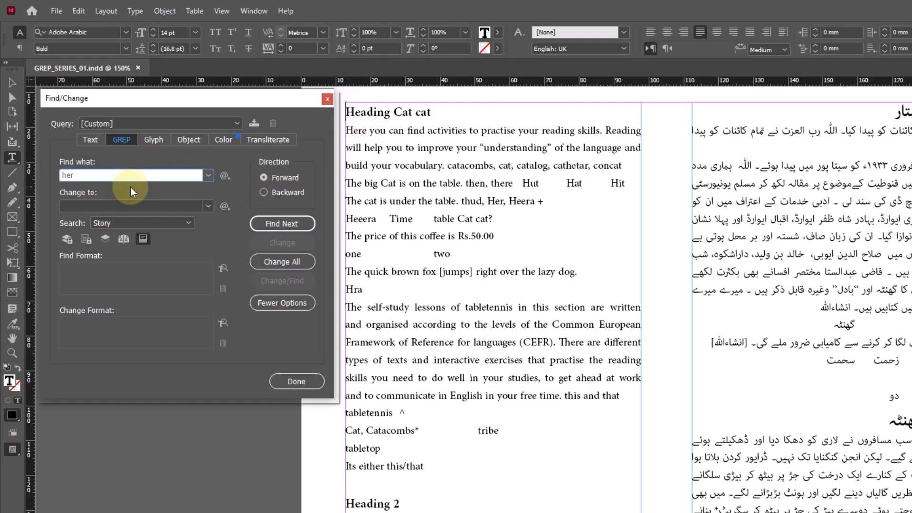
key("ctrl+a")
type("Her")
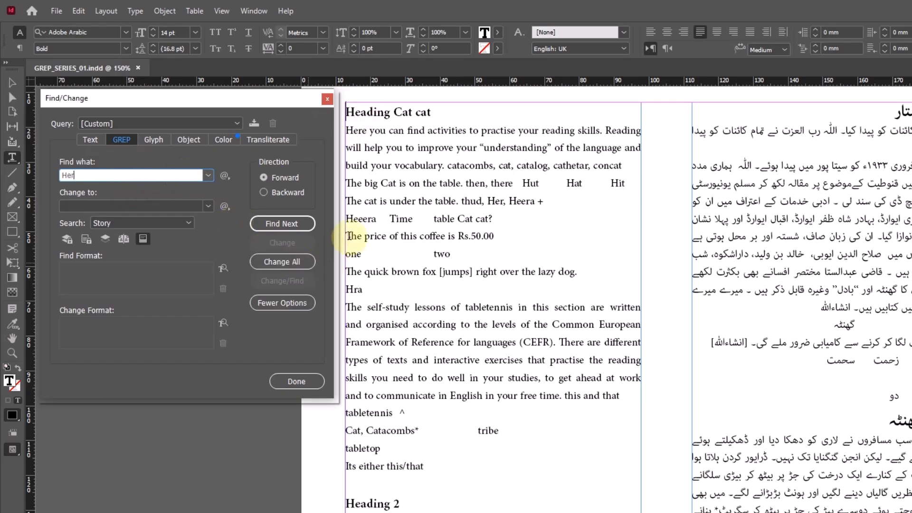
Step through the GREP matches of "Her" until the search of the story is complete.
left_click(285, 223)
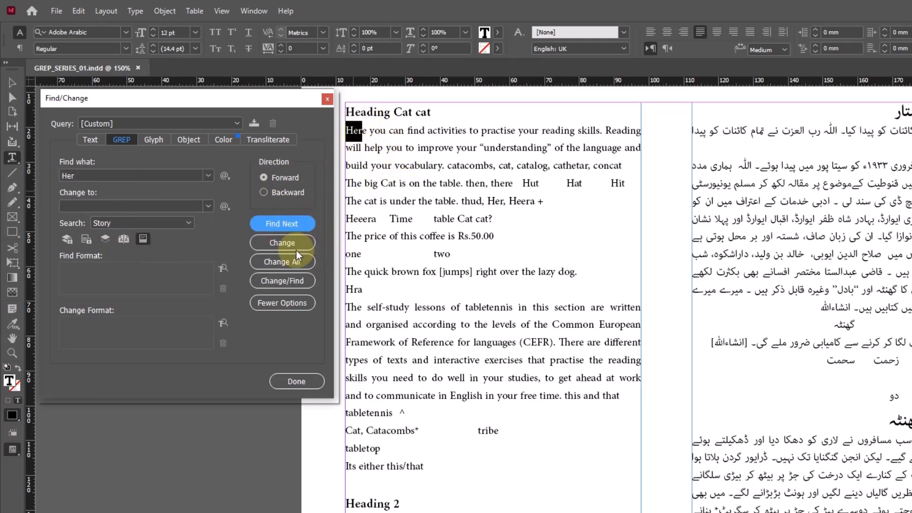
left_click(292, 225)
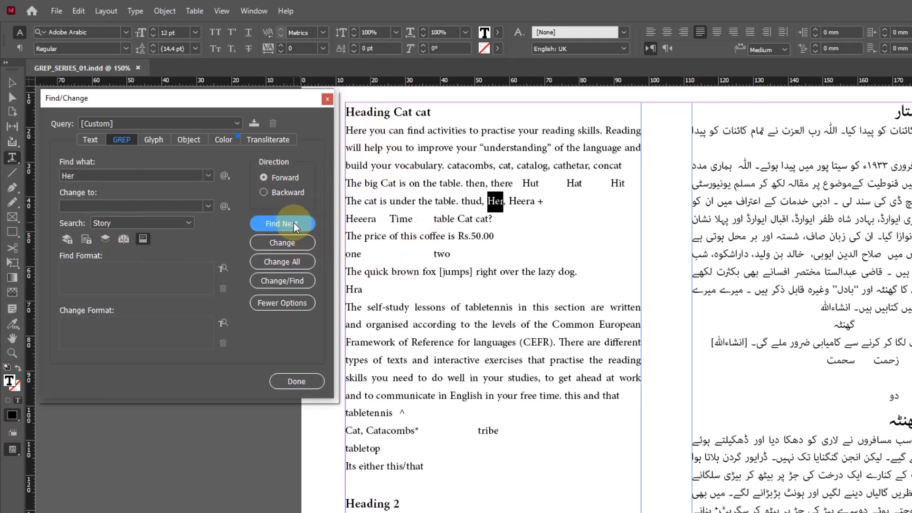
left_click(294, 223)
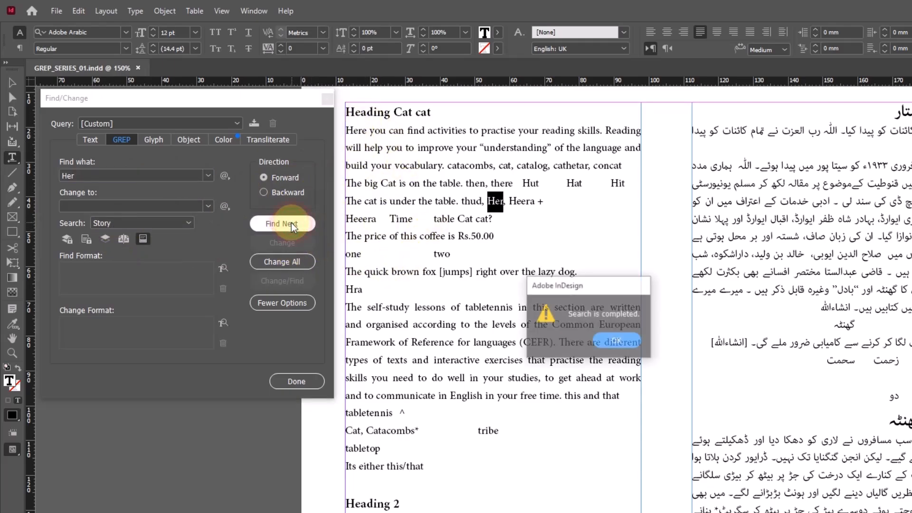
left_click(618, 341)
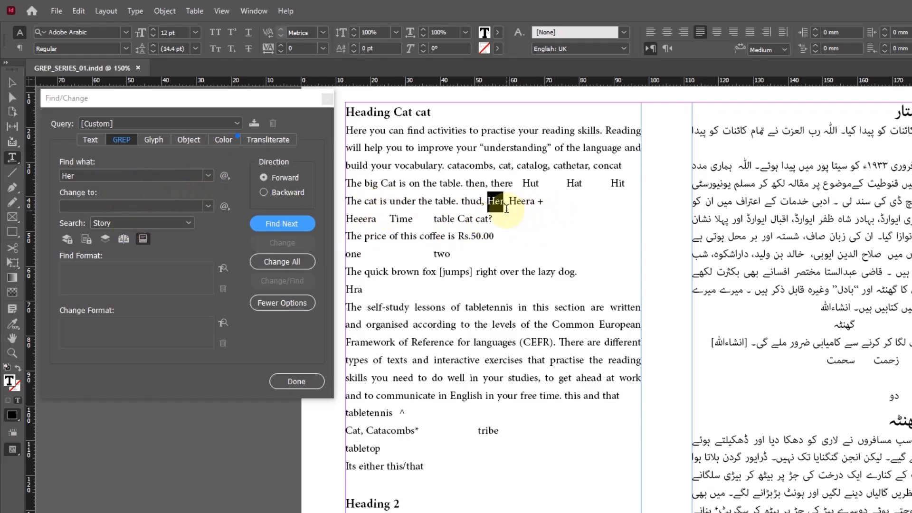
Switch back to the plain-text search and re-enter the last letter of its find term "Her".
left_click(83, 176)
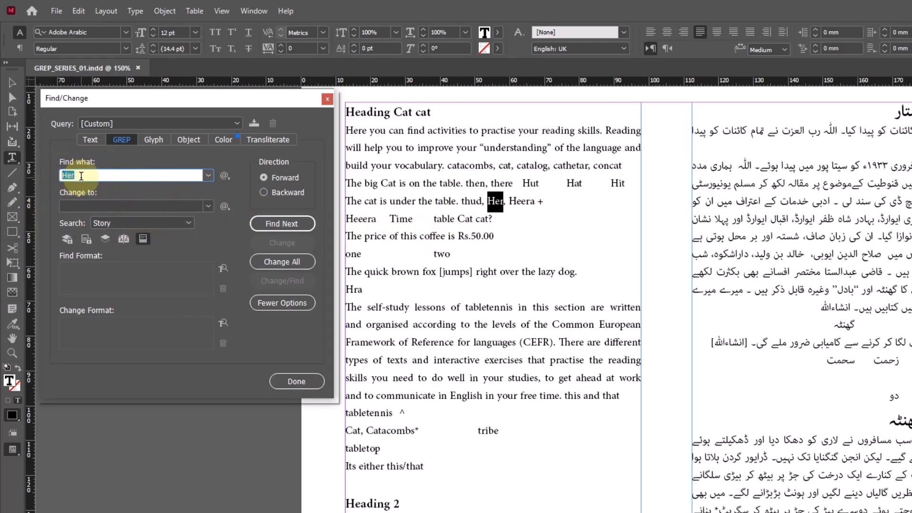
left_click(91, 140)
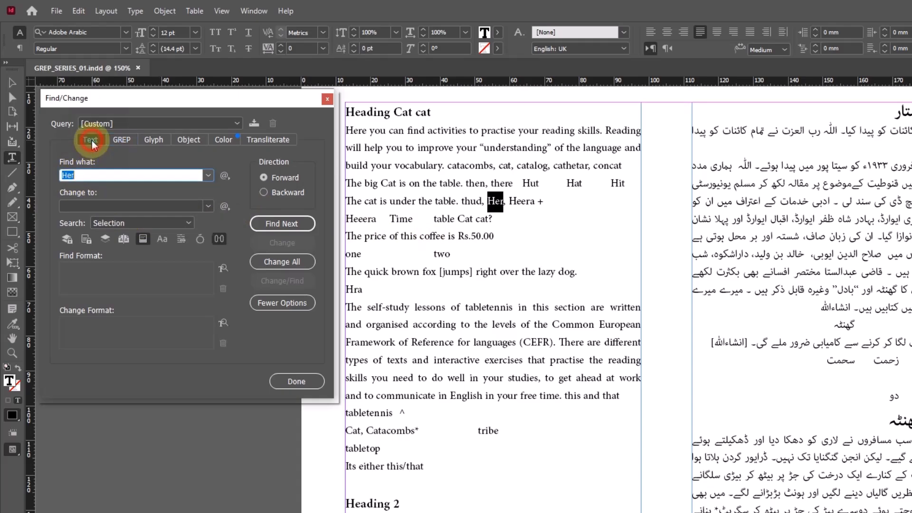
left_click(106, 177)
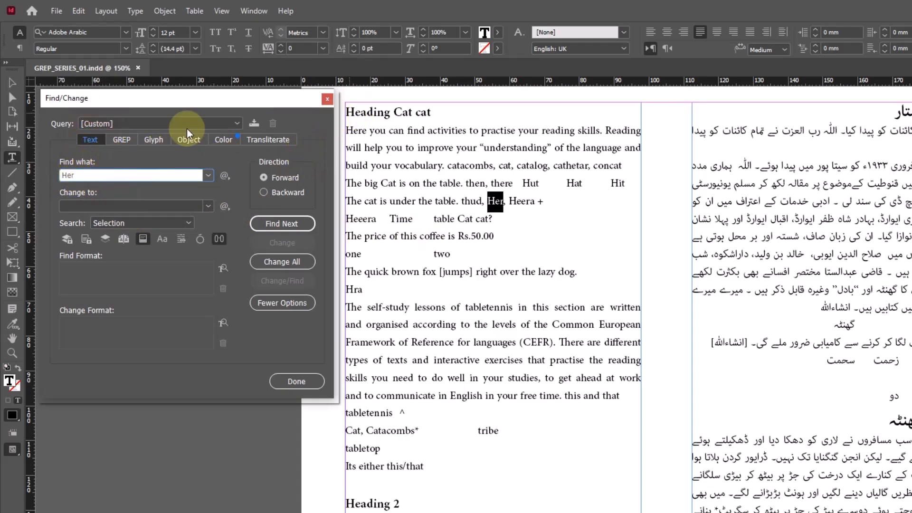
key("BackSpace")
type("r")
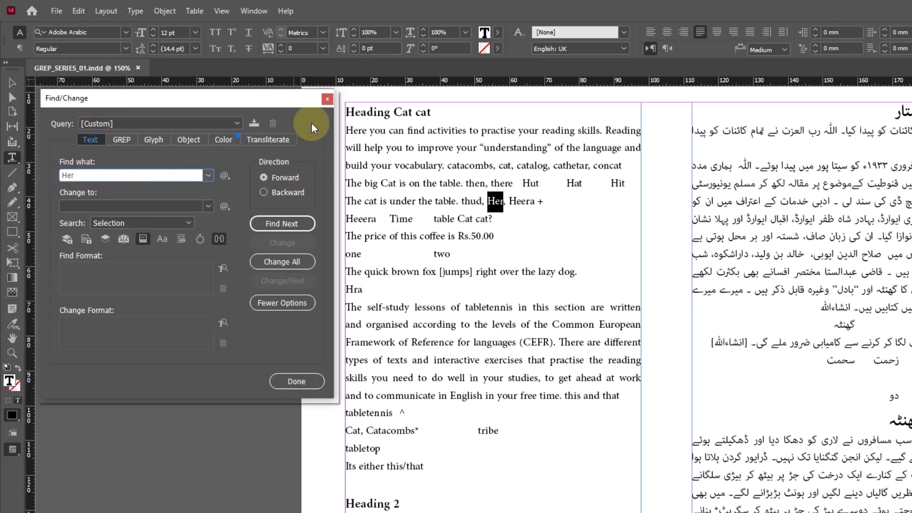
Step through all plain-text matches of "Her" in the story again, starting from the beginning of the first heading.
left_click(345, 112)
left_click(278, 224)
left_click(278, 224)
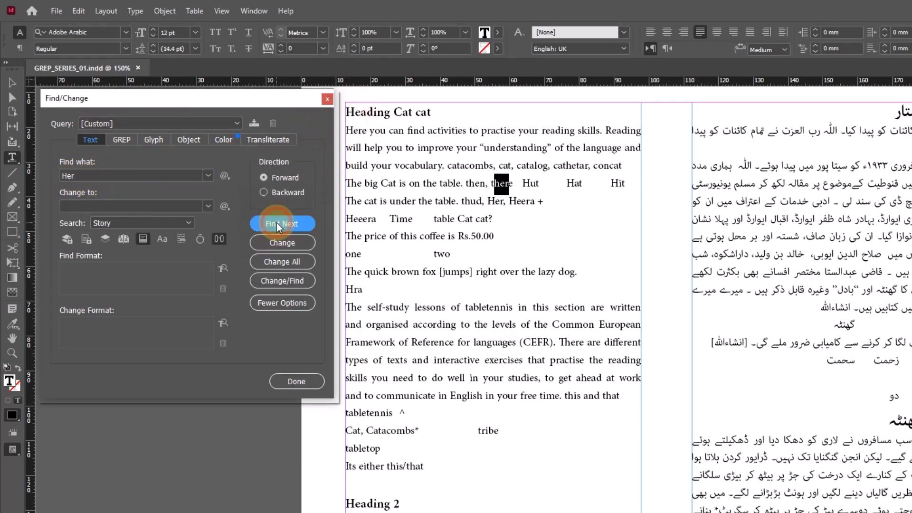
left_click(278, 223)
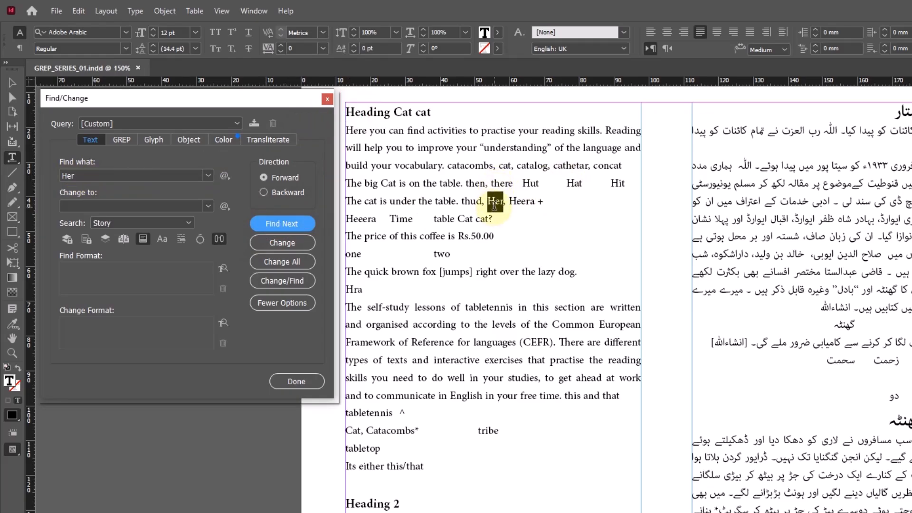
left_click(275, 223)
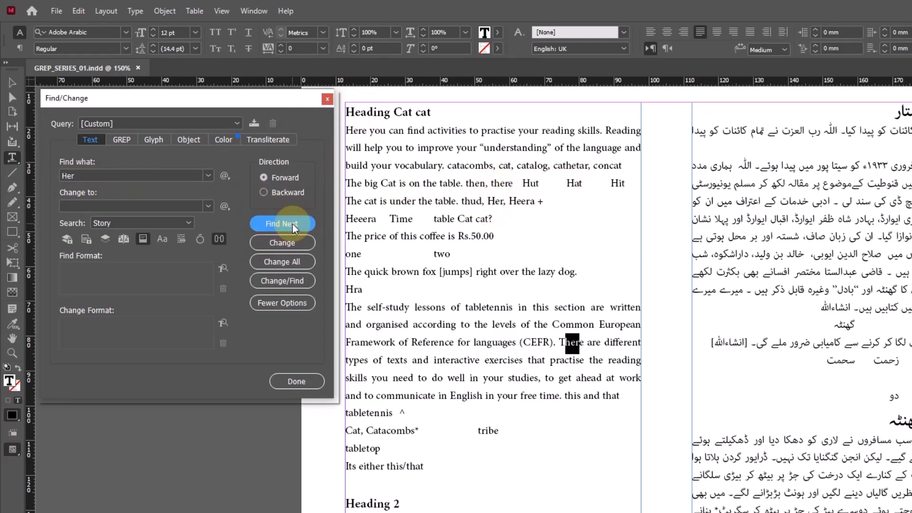
left_click(292, 225)
left_click(292, 224)
left_click(617, 339)
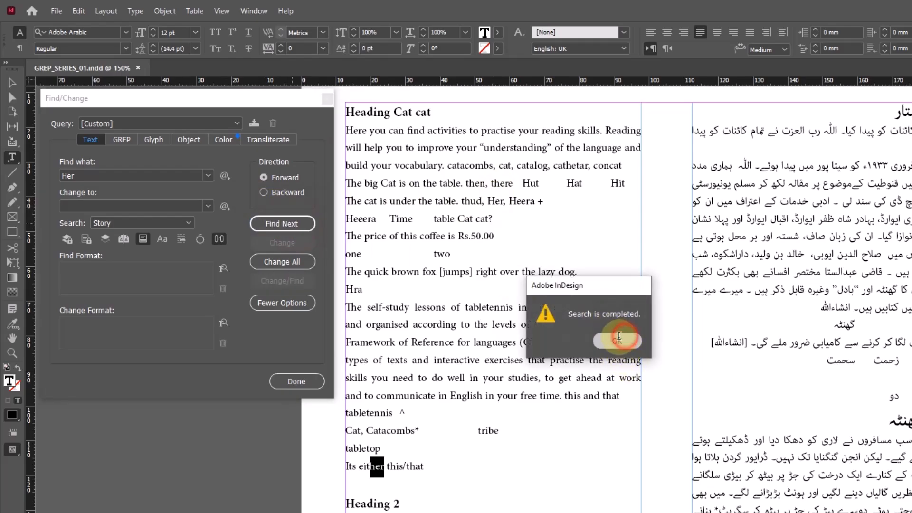
Clear the find term of the plain-text search.
left_click(121, 143)
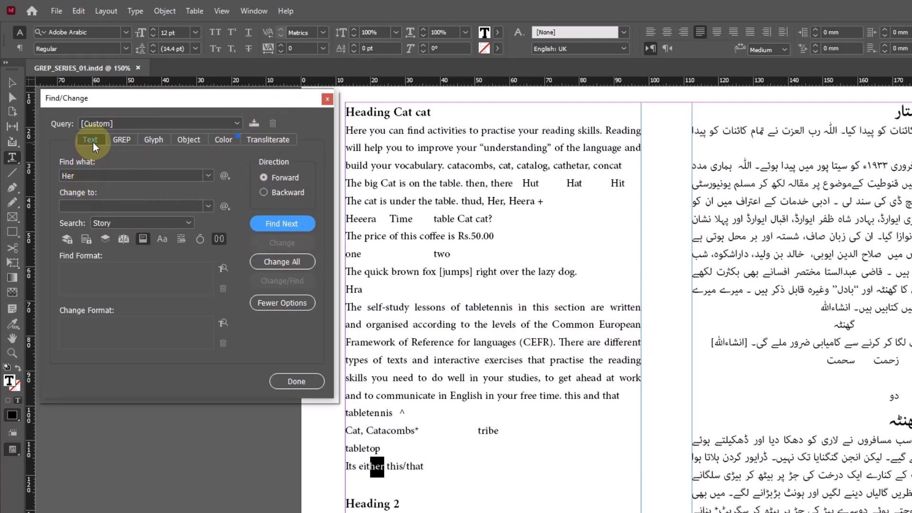
double_click(69, 176)
key("BackSpace")
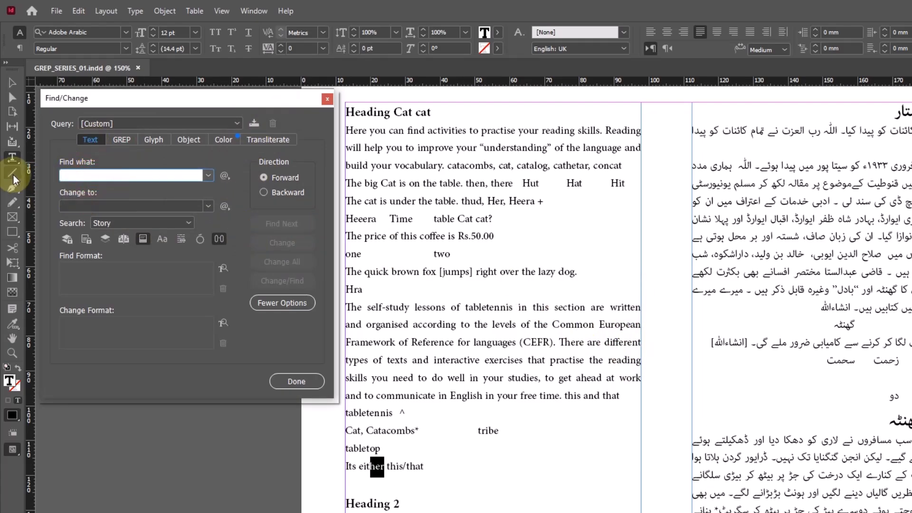
Copy "(CEFR)" with its parentheses from the self-study paragraph and paste it as the plain-text find term.
left_click(551, 342)
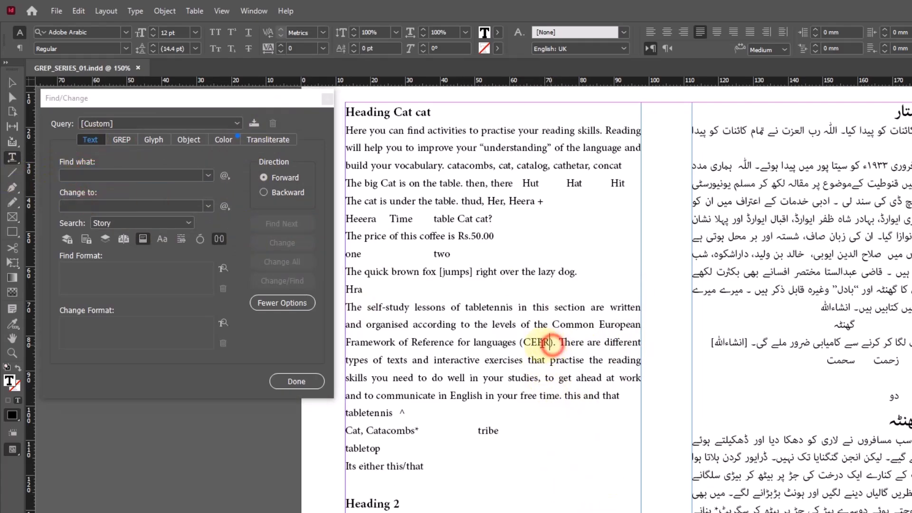
left_click_drag(552, 342, 521, 342)
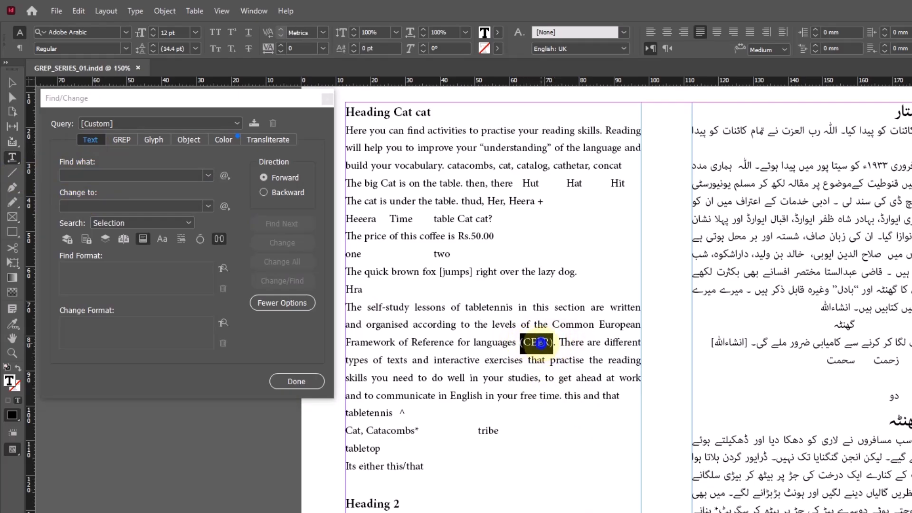
right_click(541, 342)
left_click(575, 254)
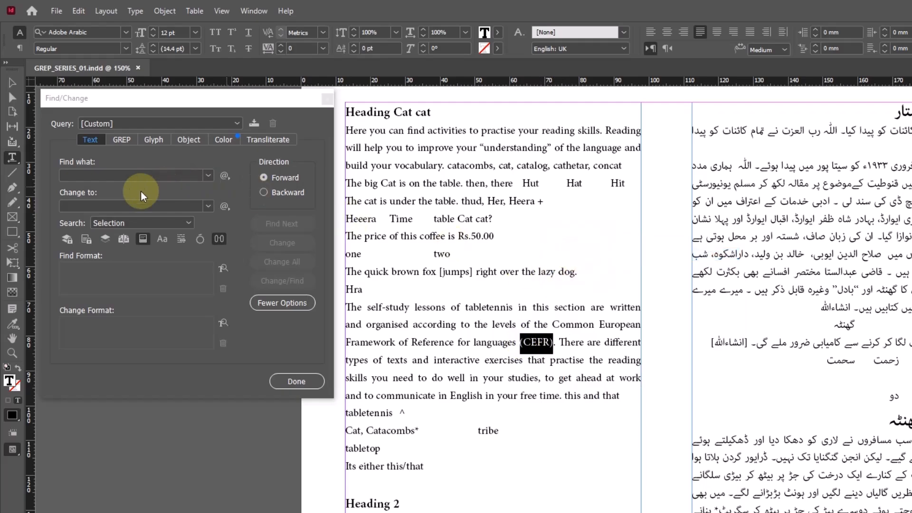
left_click(78, 176)
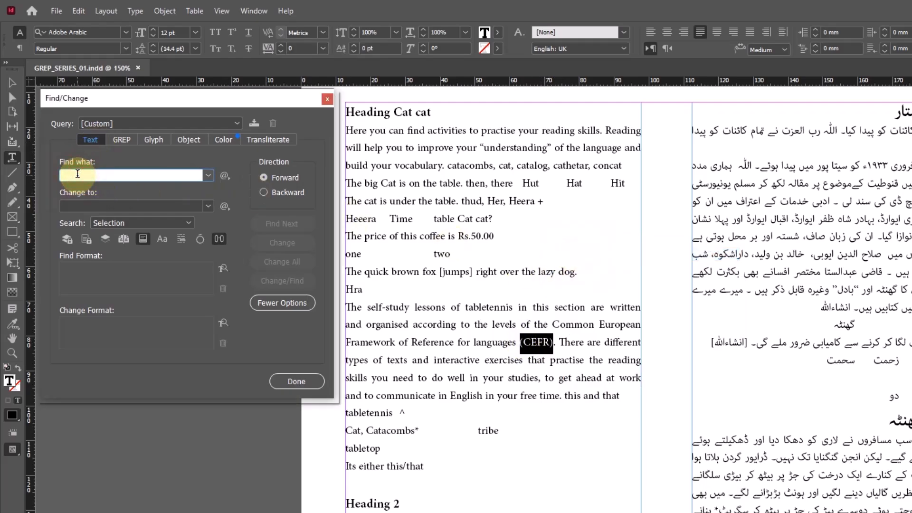
key("ctrl+v")
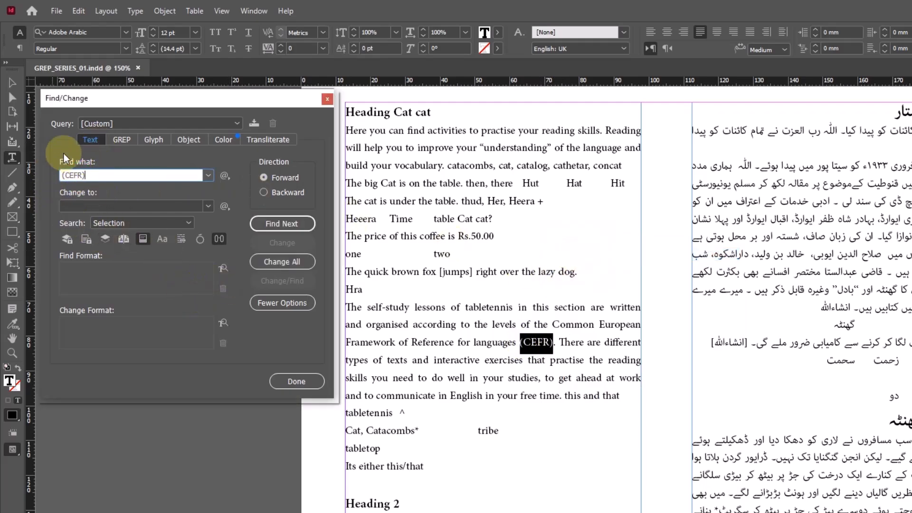
Set the plain-text search scope to Story and place the text cursor at the start of the first heading.
double_click(90, 175)
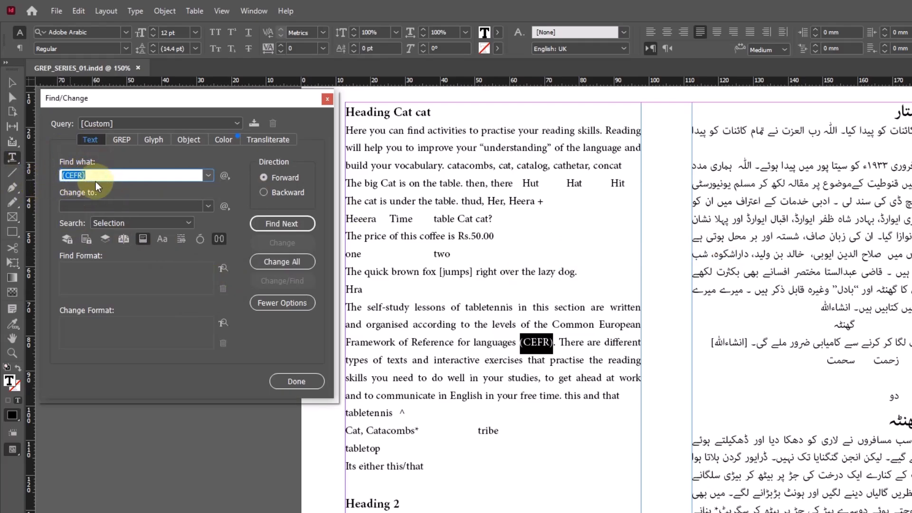
left_click(64, 175)
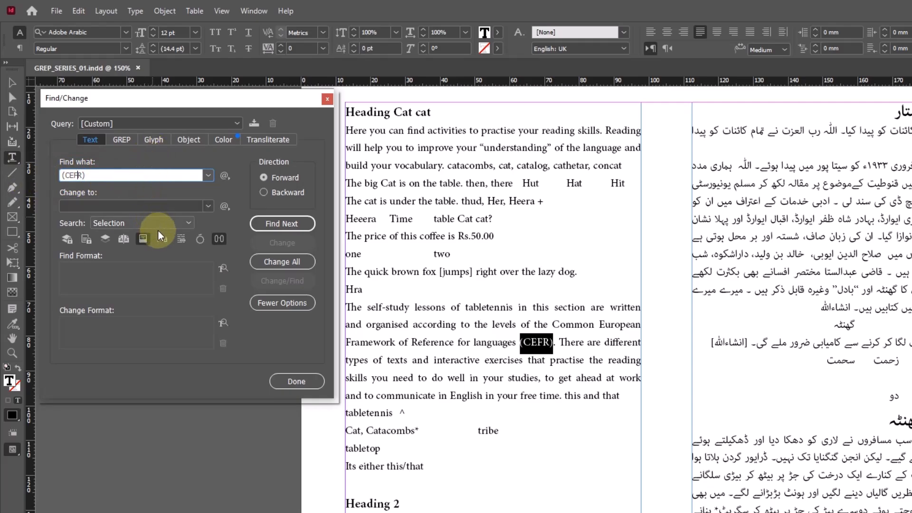
left_click(116, 224)
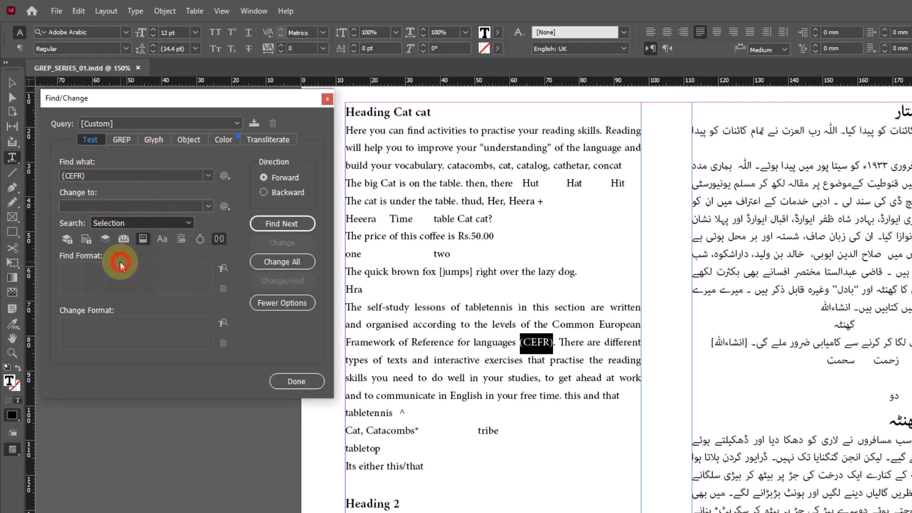
left_click(122, 264)
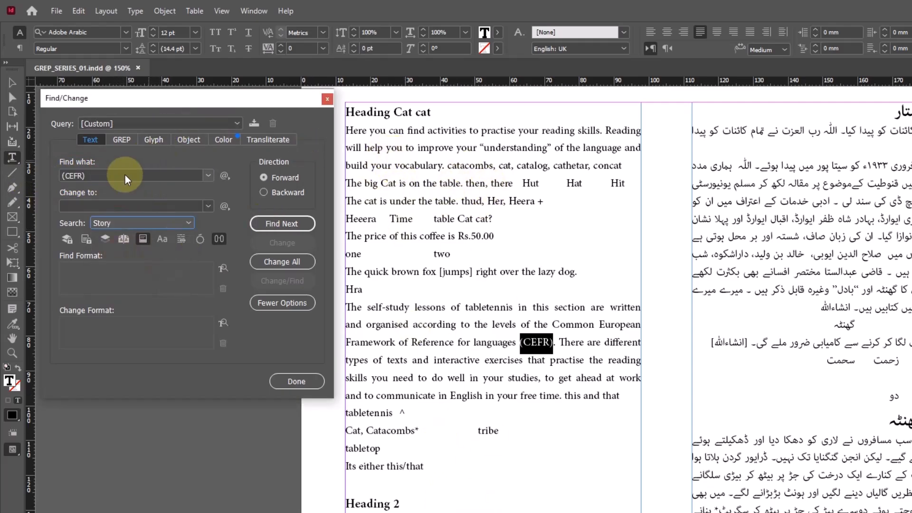
left_click(349, 113)
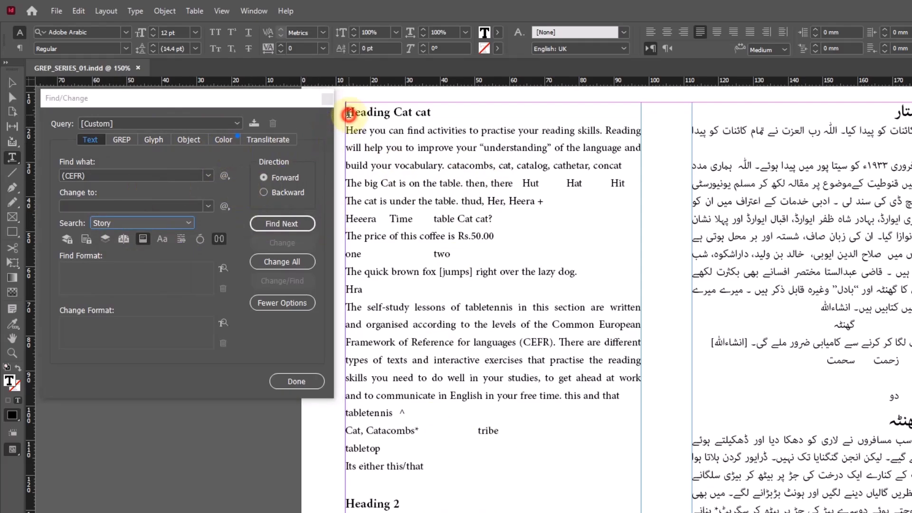
Step through the plain-text matches of "(CEFR)" in the story until the search is completed.
left_click(281, 224)
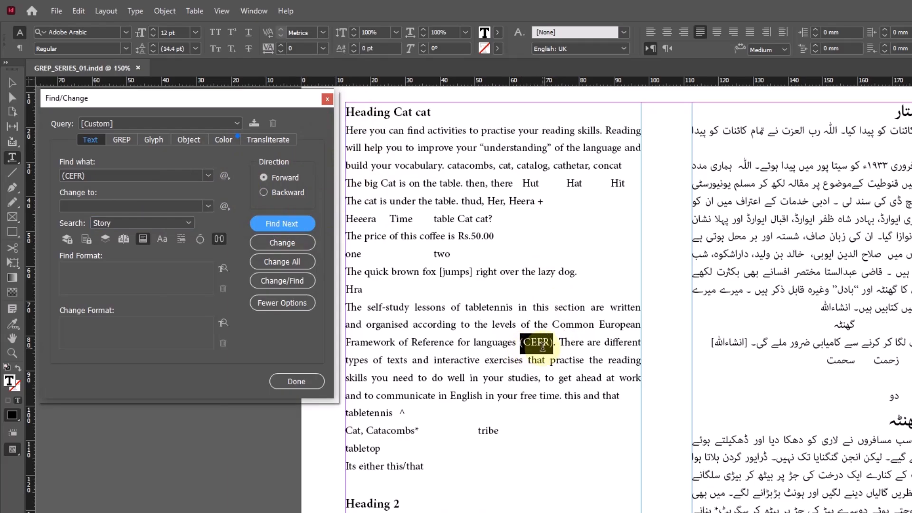
left_click(295, 228)
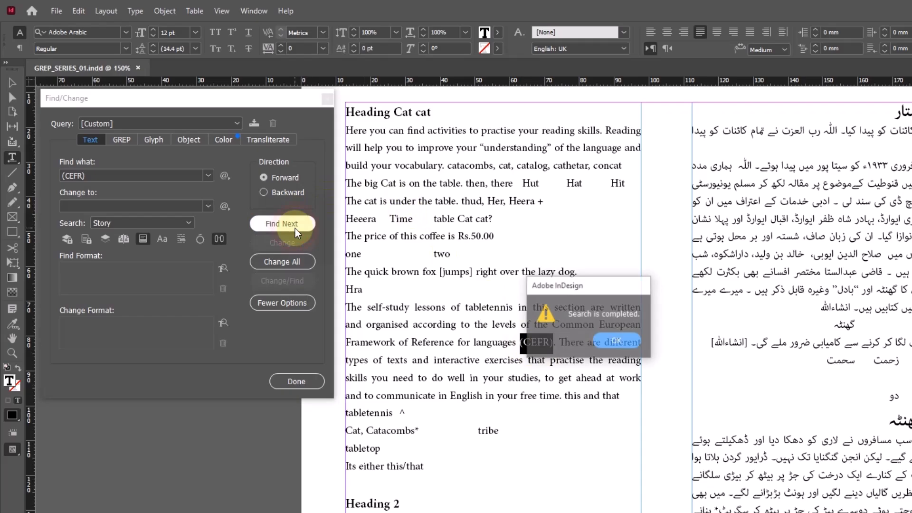
left_click(624, 343)
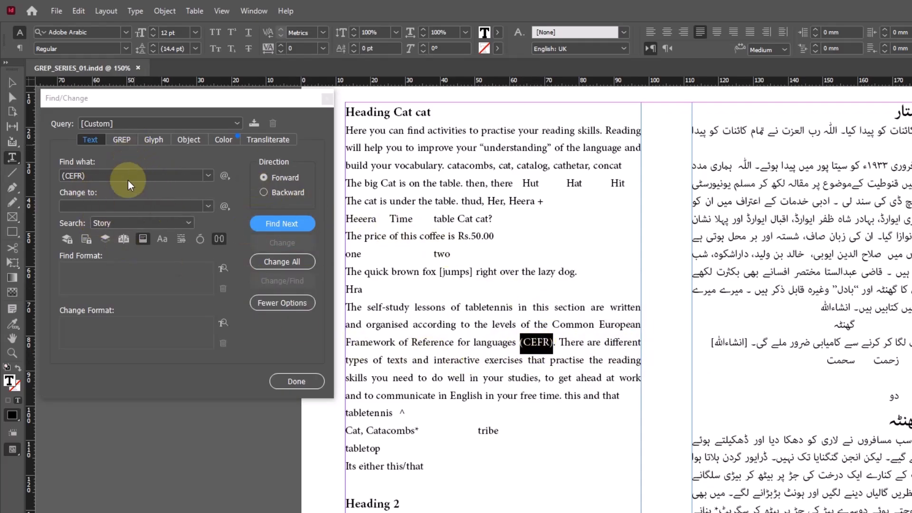
Replace the find term of the GREP search with the copied "(CEFR)".
left_click(121, 139)
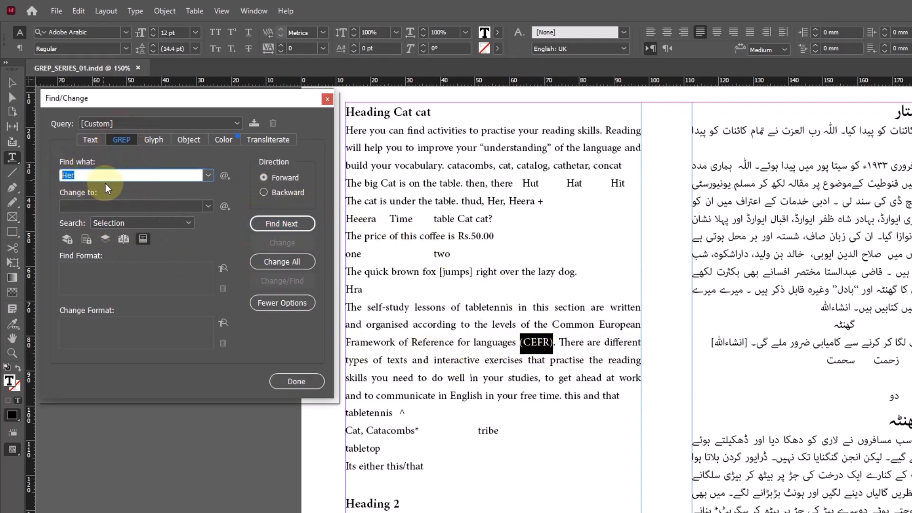
key("BackSpace")
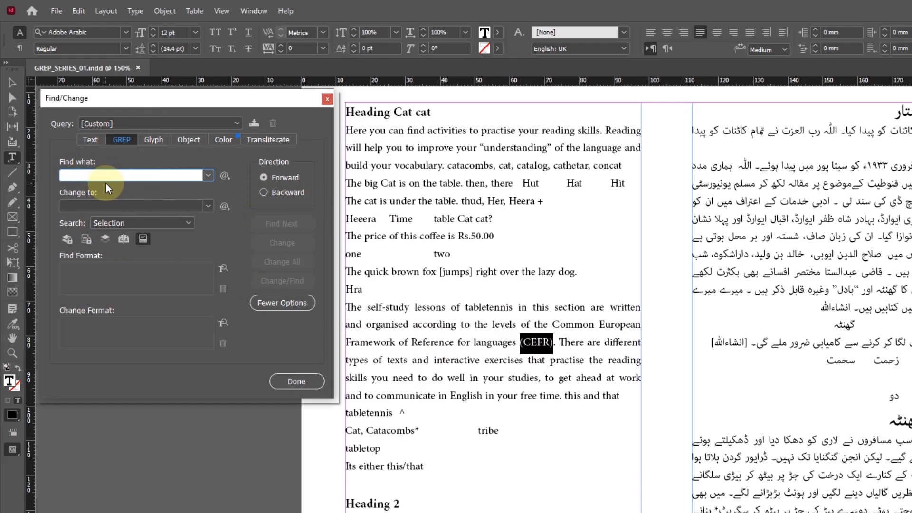
key("ctrl+v")
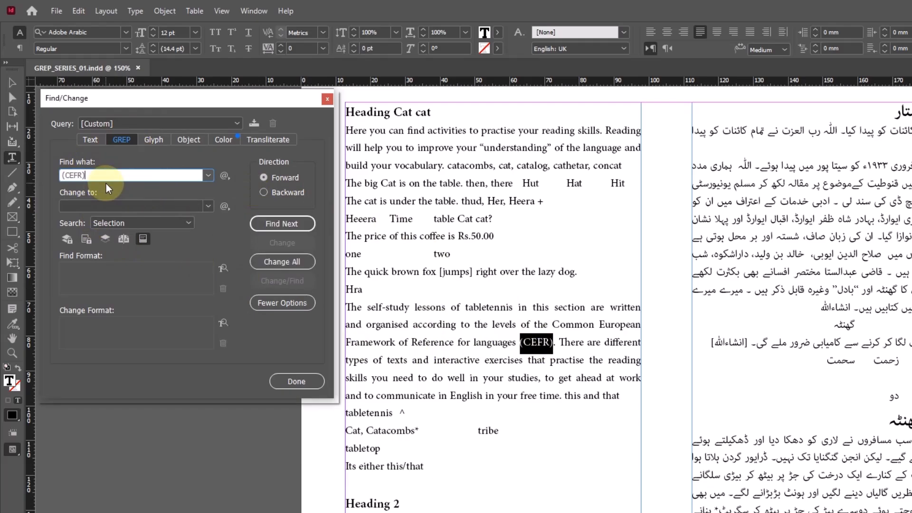
Step through all GREP matches of "(CEFR)" in the story, starting from the beginning of the first heading.
left_click(348, 113)
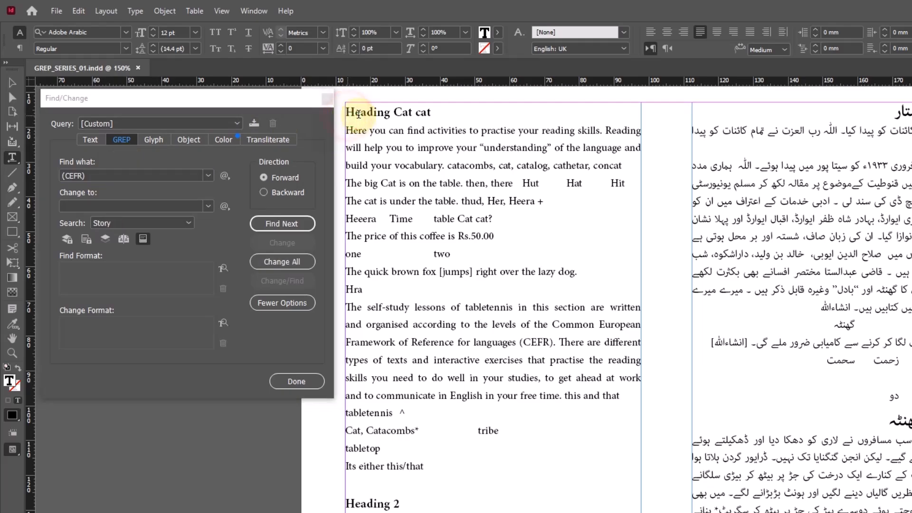
left_click(287, 224)
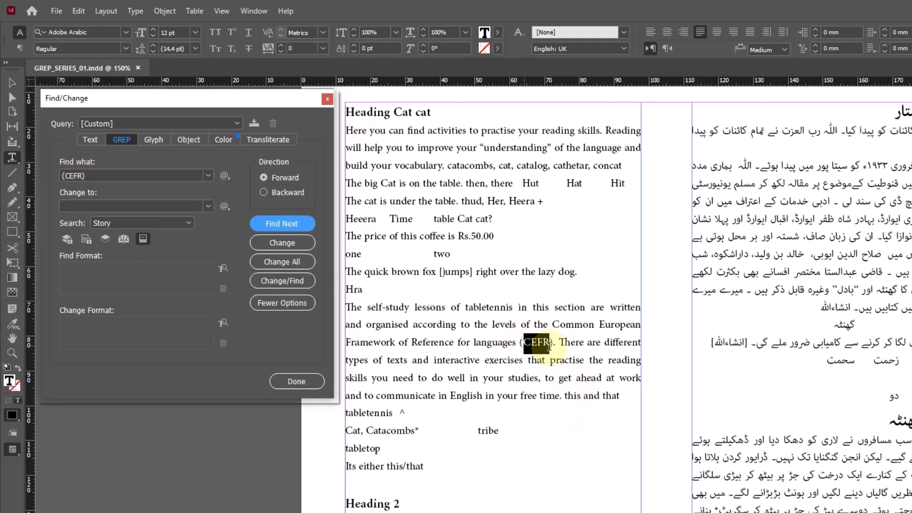
left_click(293, 227)
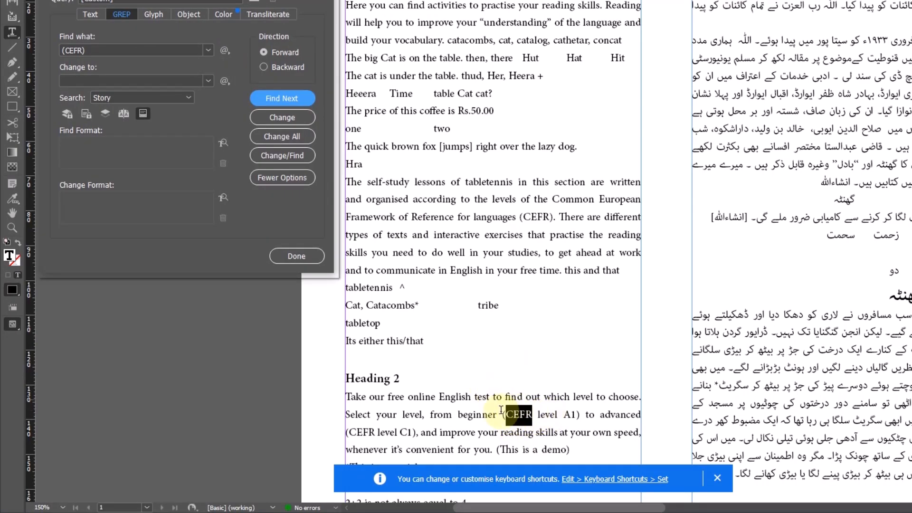
left_click(280, 97)
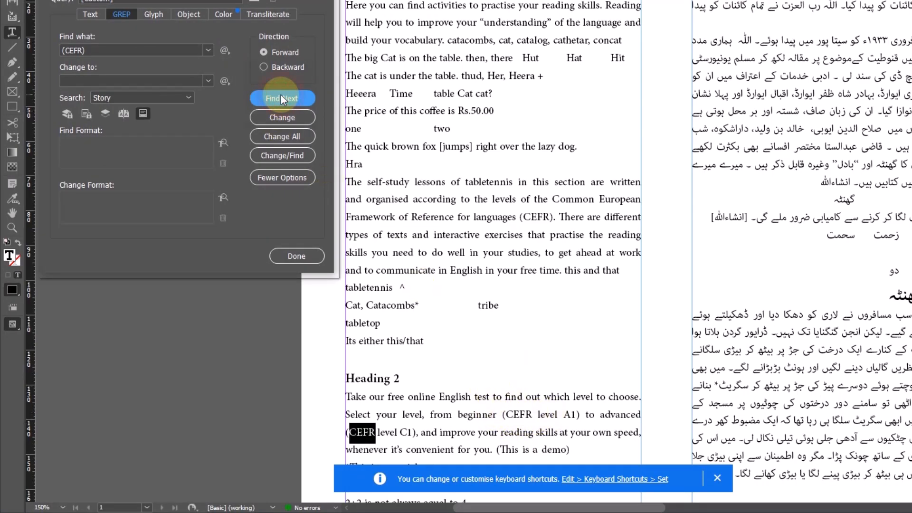
left_click(312, 98)
left_click(604, 215)
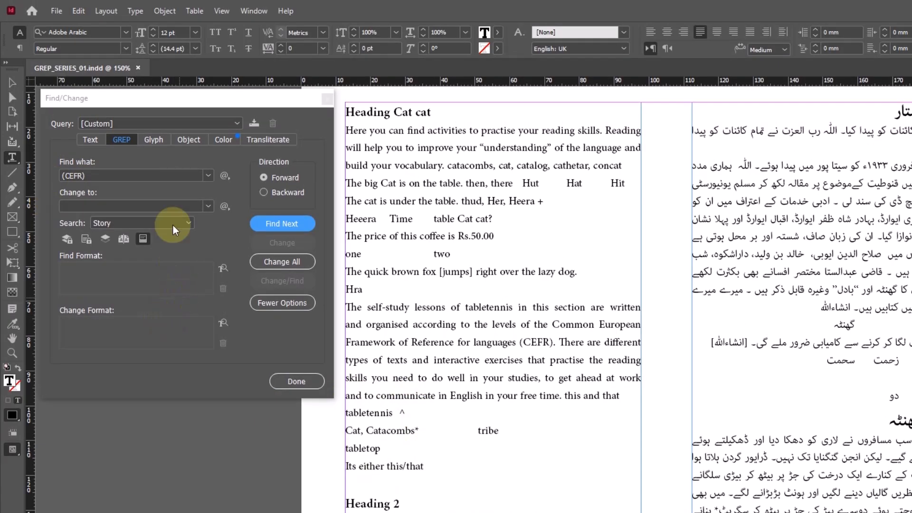
Copy "[انشاءاللہ]" with its square brackets from the Urdu story and paste it as the plain-text find term.
left_click(855, 173)
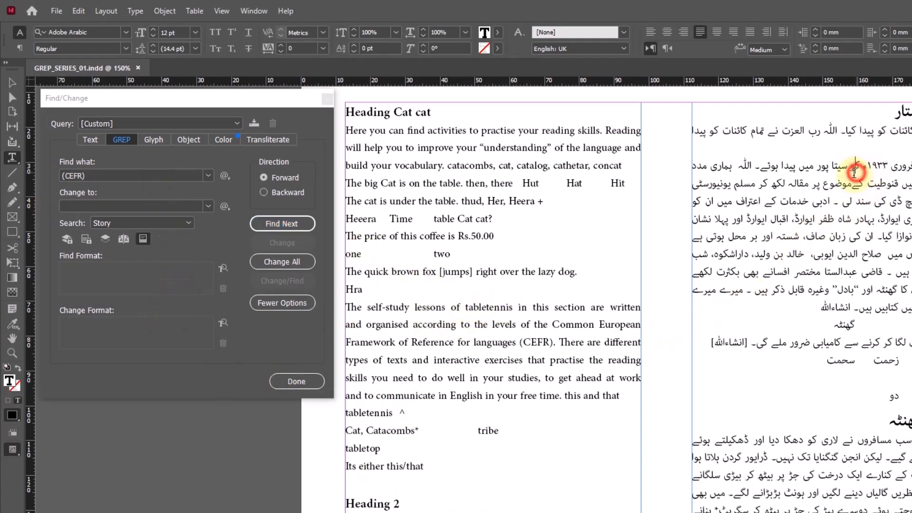
left_click(88, 176)
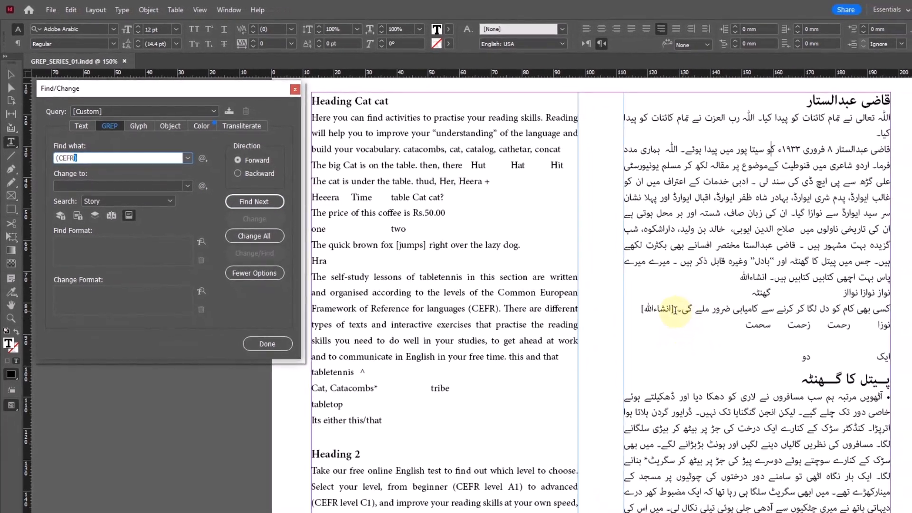
left_click_drag(675, 310, 643, 319)
key("ctrl+c")
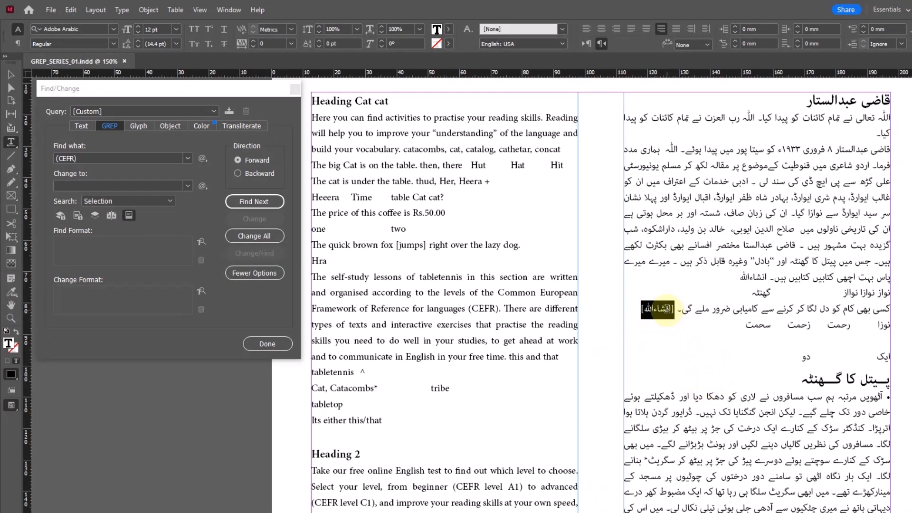
right_click(666, 311)
left_click(694, 204)
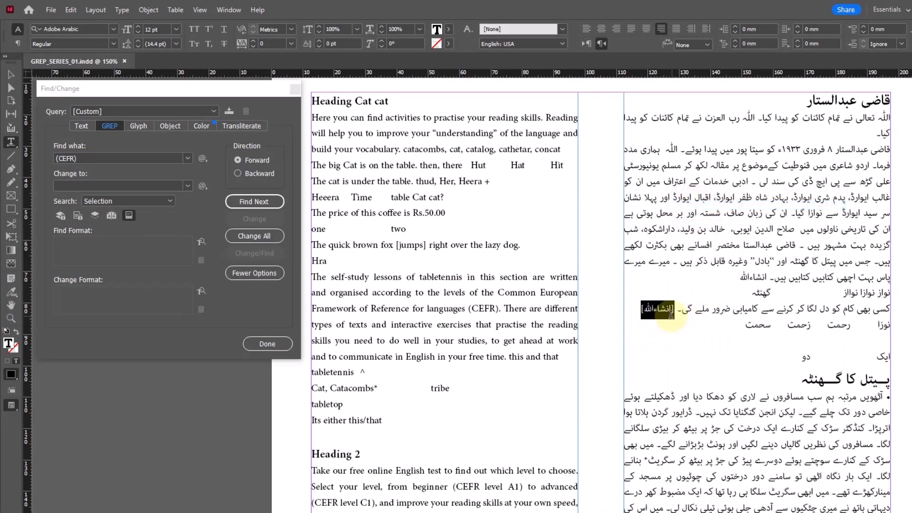
left_click(678, 304)
left_click(675, 311)
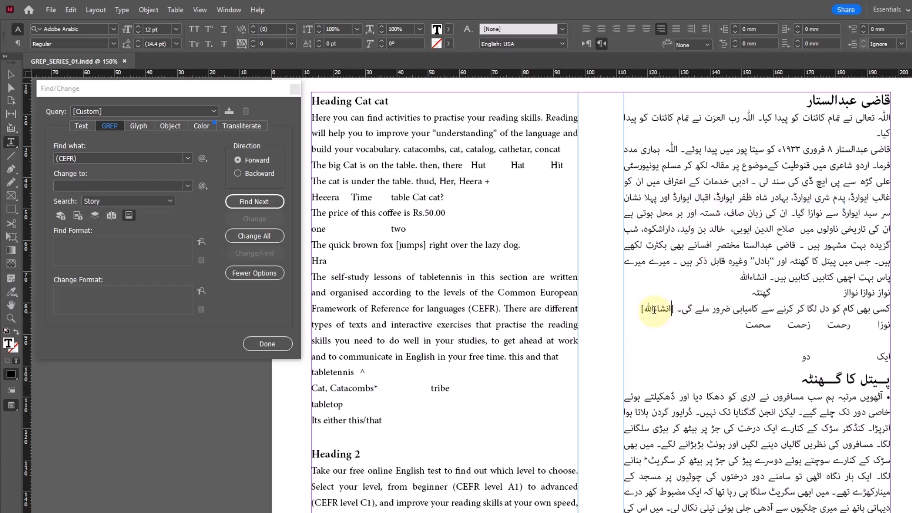
left_click(82, 125)
double_click(90, 159)
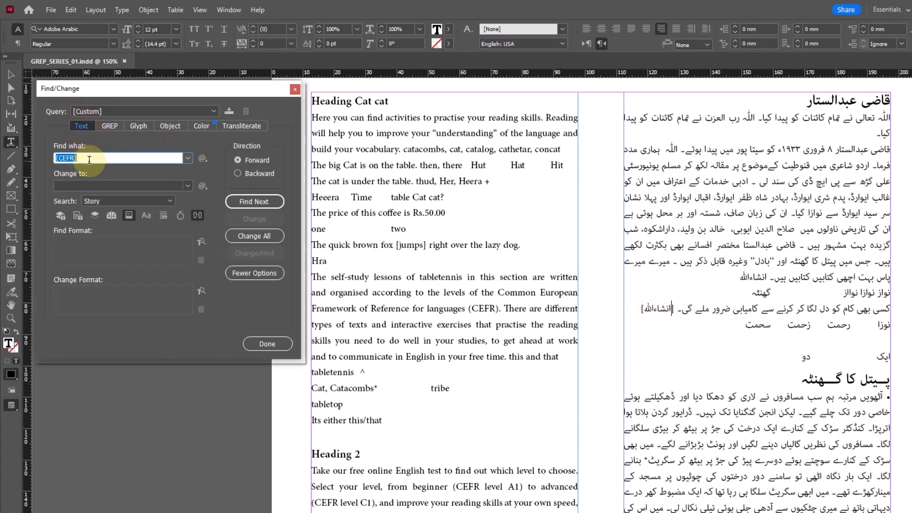
key("ctrl+v")
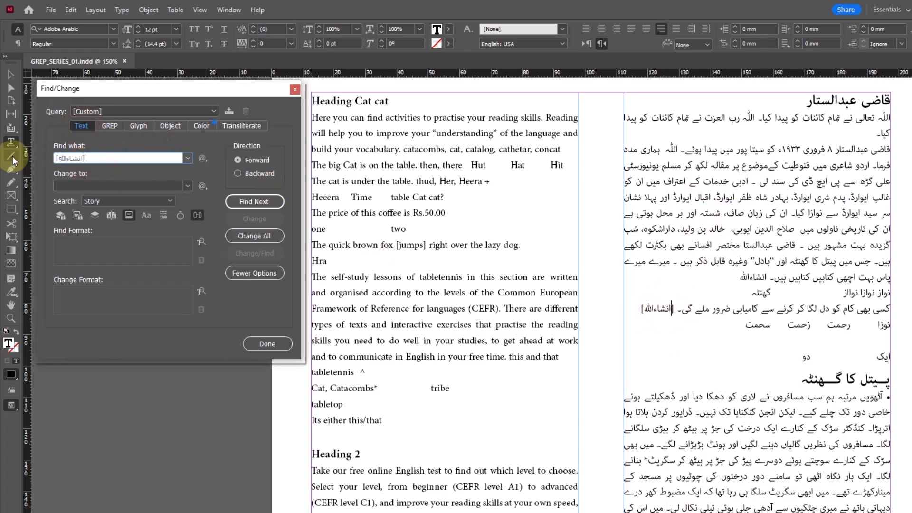
Step through all plain-text matches of "[انشاءاللہ]" in the Urdu story, starting from the beginning of its first heading.
left_click(884, 100)
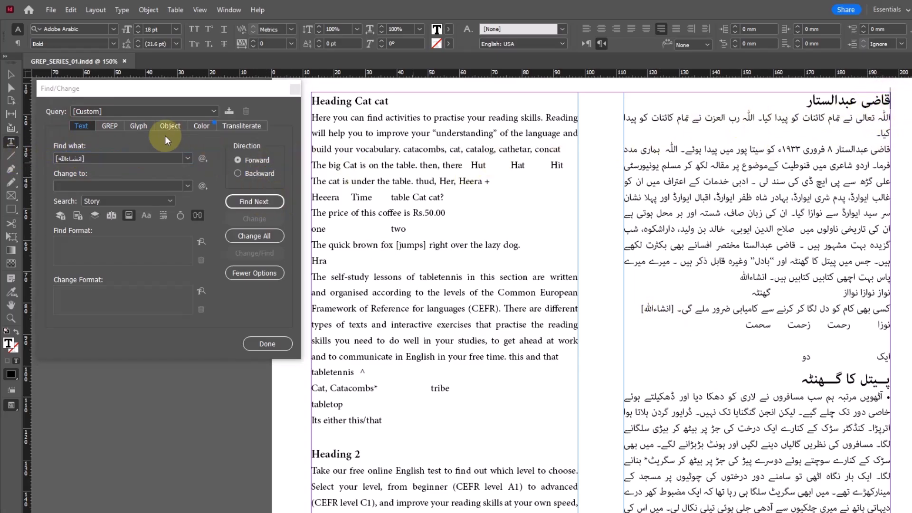
left_click(263, 202)
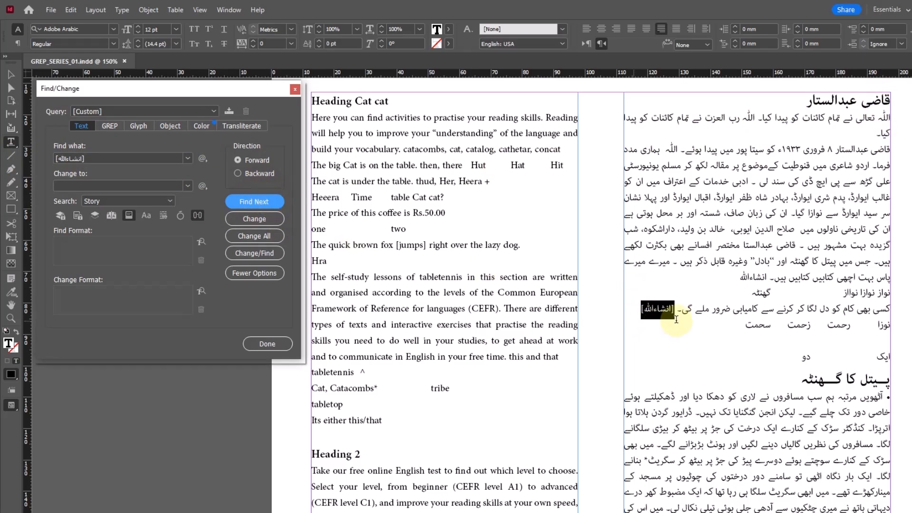
left_click(257, 202)
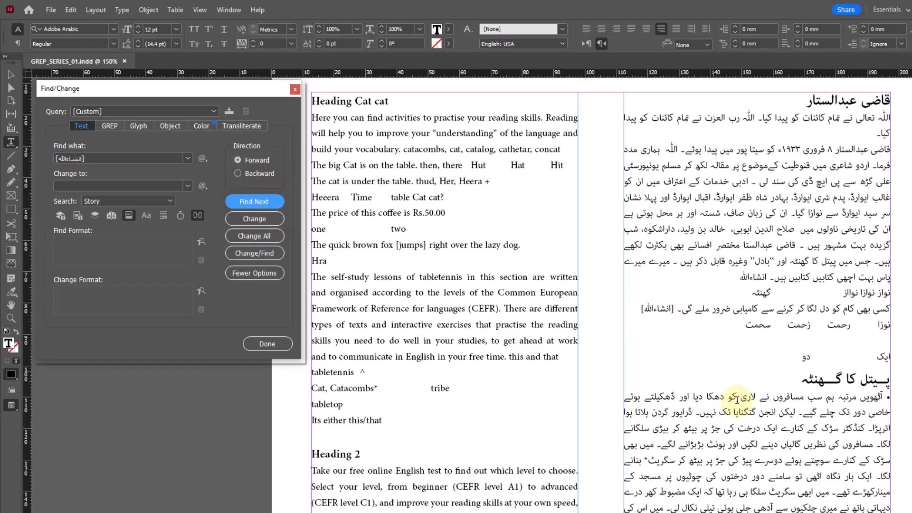
left_click(264, 202)
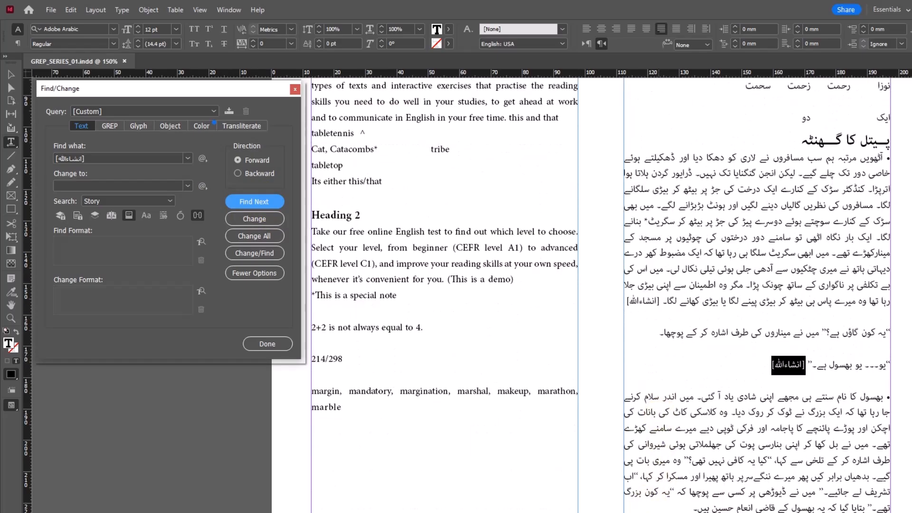
left_click(632, 512)
left_click(262, 201)
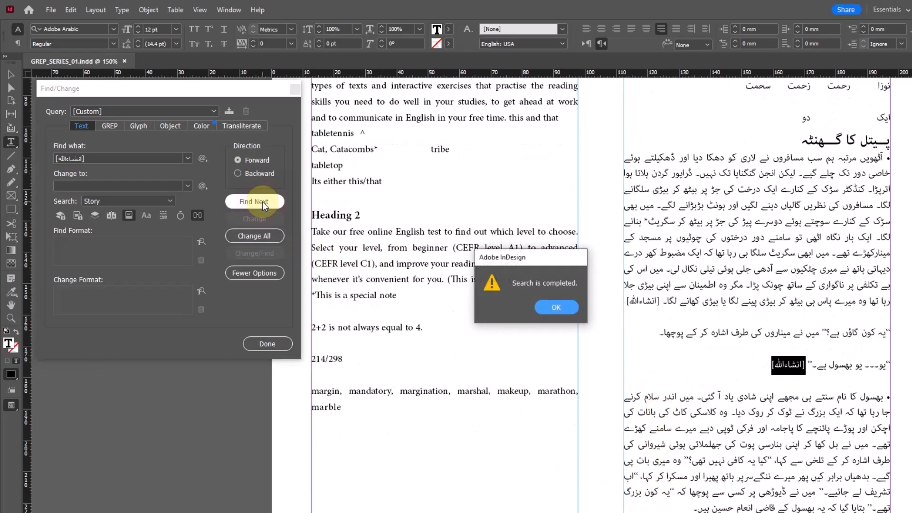
left_click(563, 305)
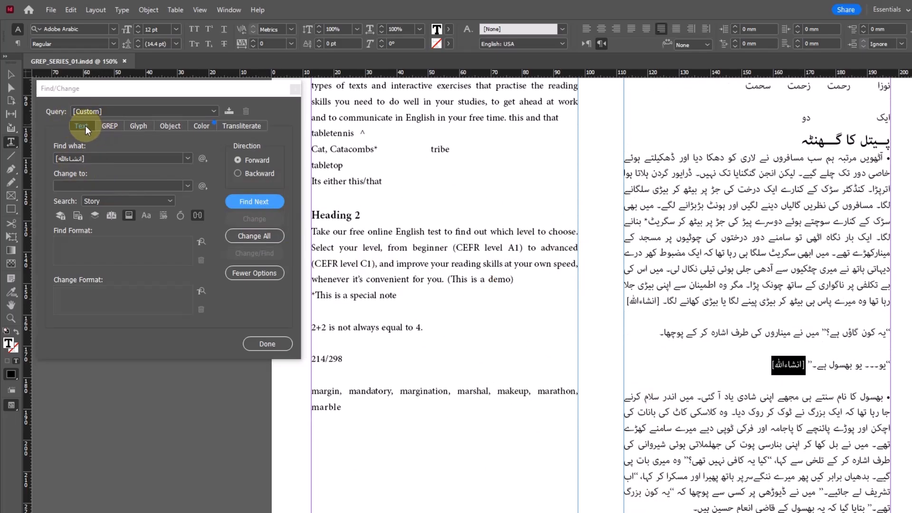
Paste "[انشاءاللہ]" as the find term of the GREP search and set its search scope to Document.
scroll(756, 245, "up", 5)
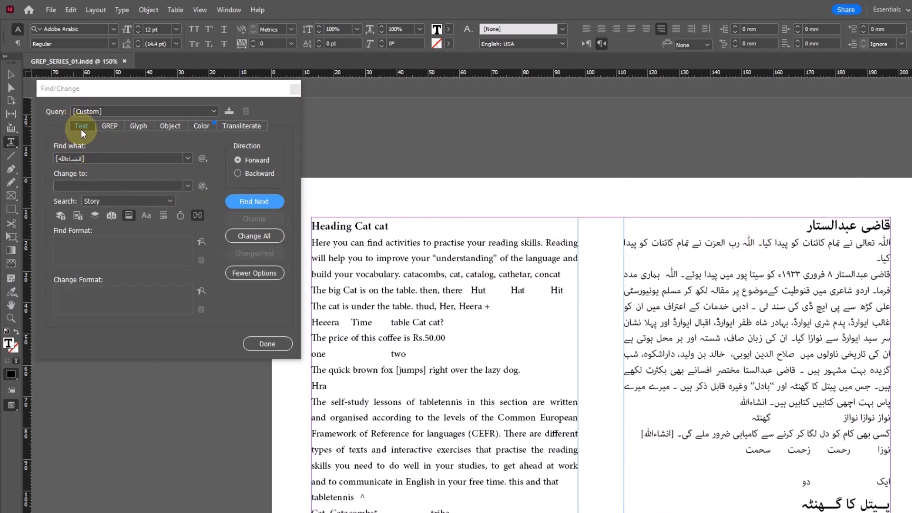
left_click(112, 127)
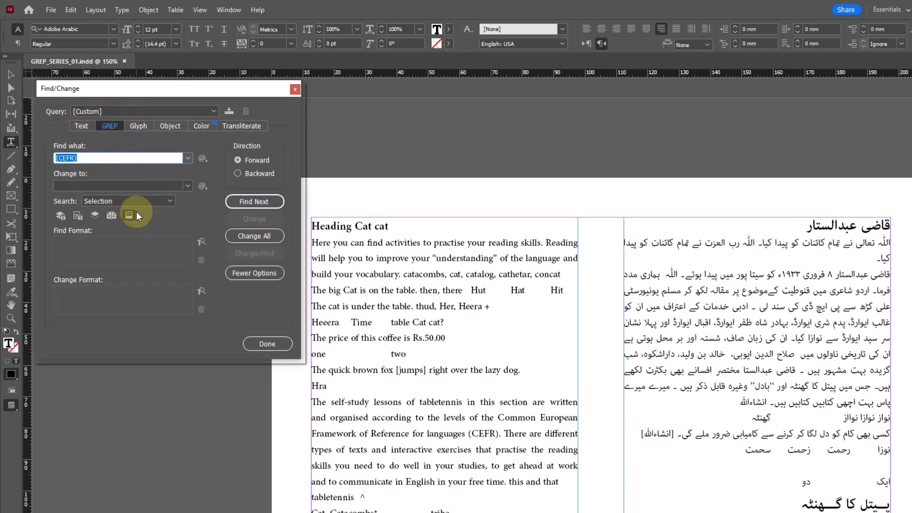
type("[انشاءاللہ]")
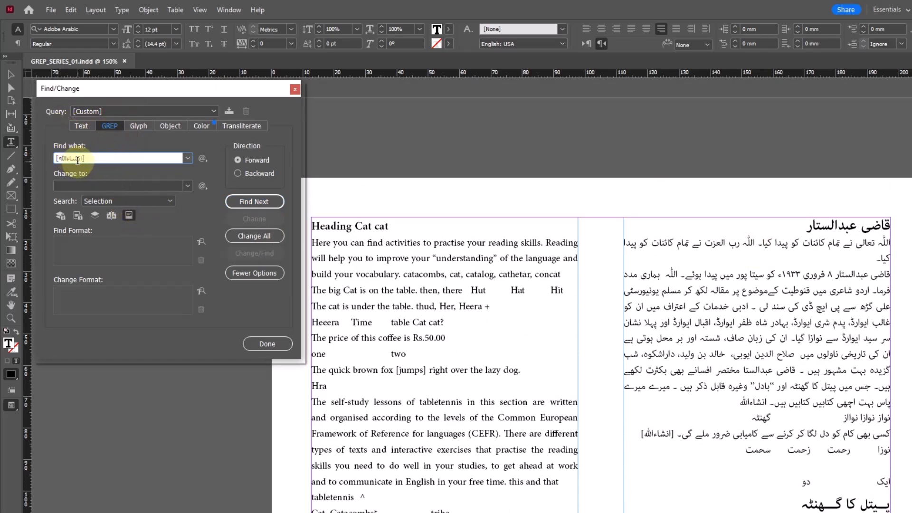
left_click(138, 201)
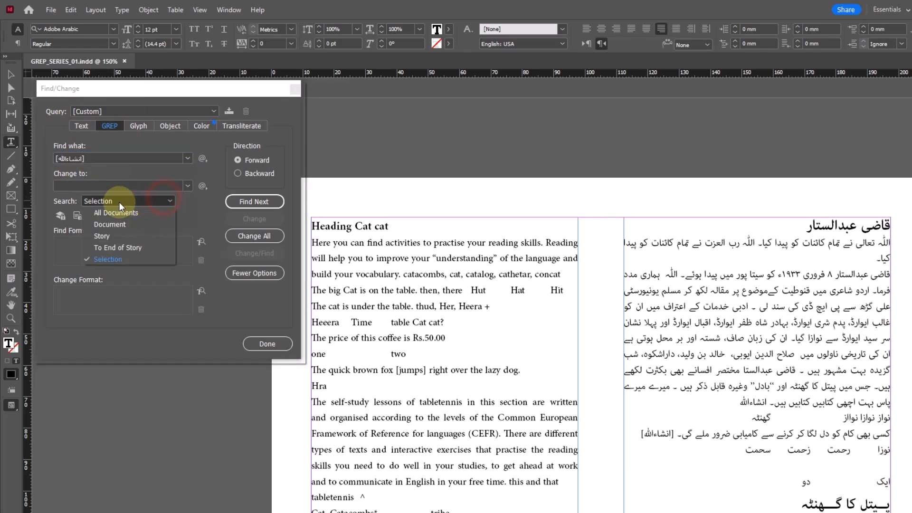
left_click(118, 231)
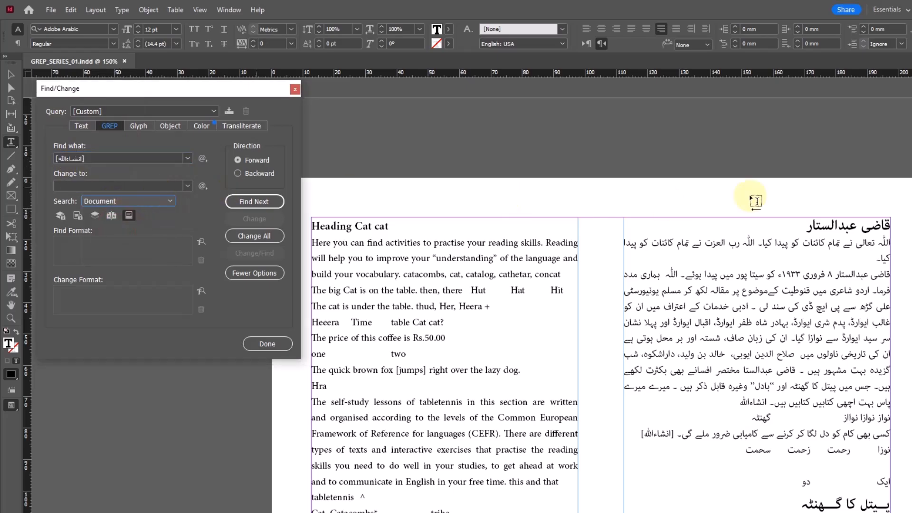
Step through the first GREP matches of "[انشاءاللہ]", starting from the beginning of the Urdu story's first heading.
left_click(889, 229)
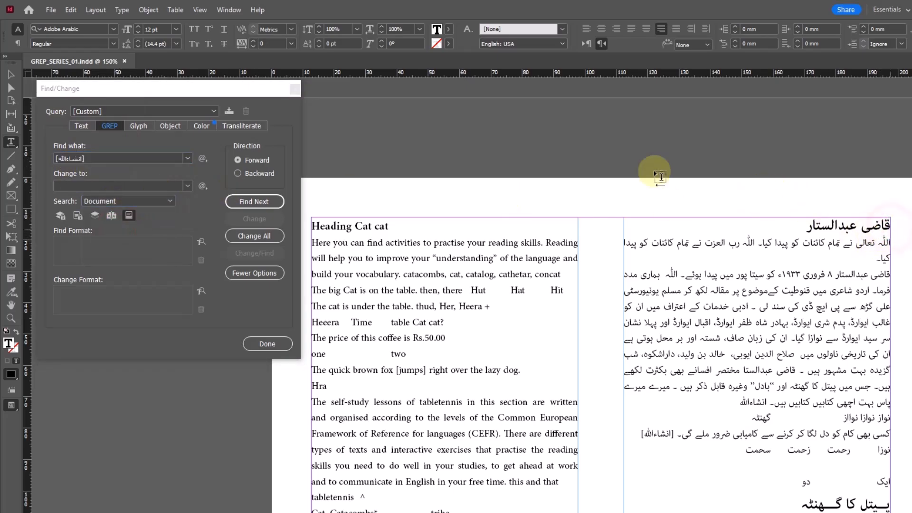
left_click(260, 201)
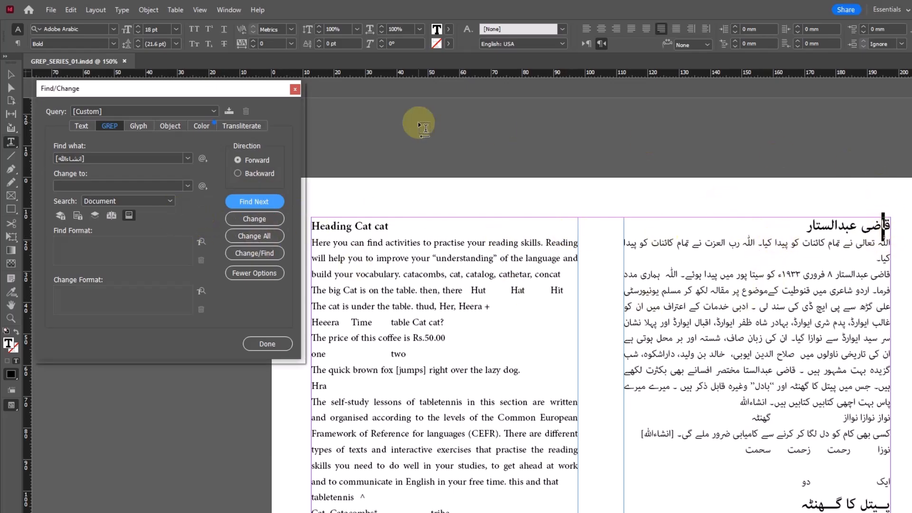
left_click(257, 200)
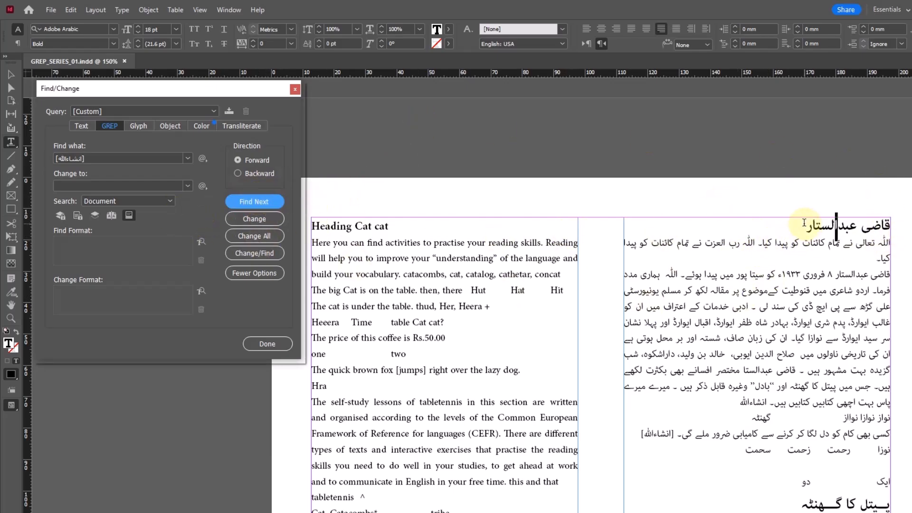
left_click(257, 202)
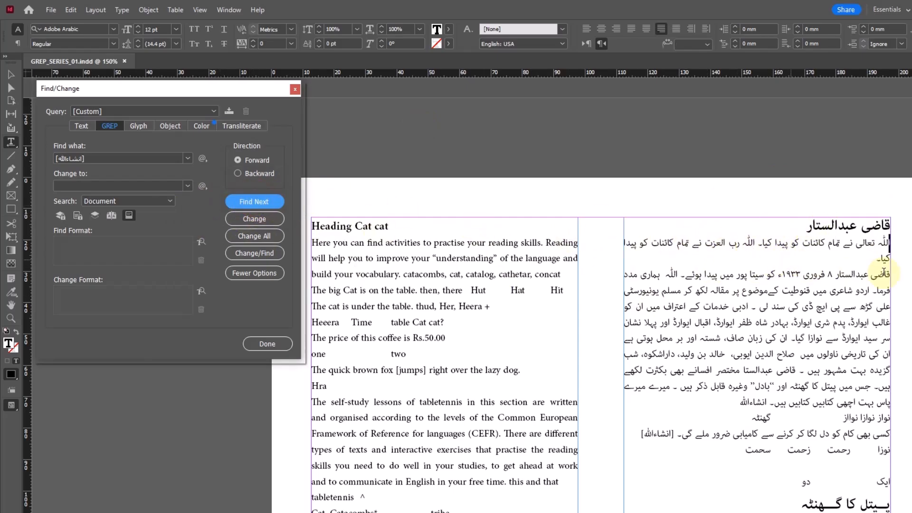
left_click(259, 203)
left_click(259, 204)
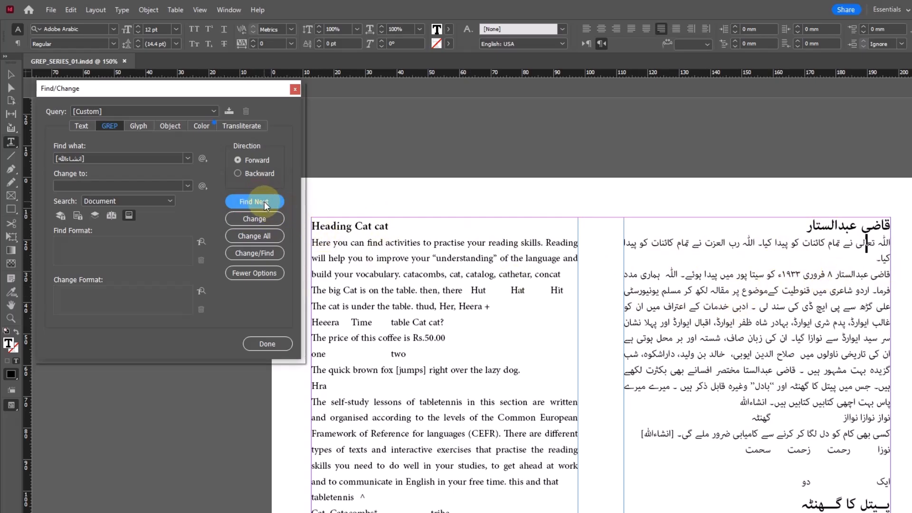
left_click(259, 203)
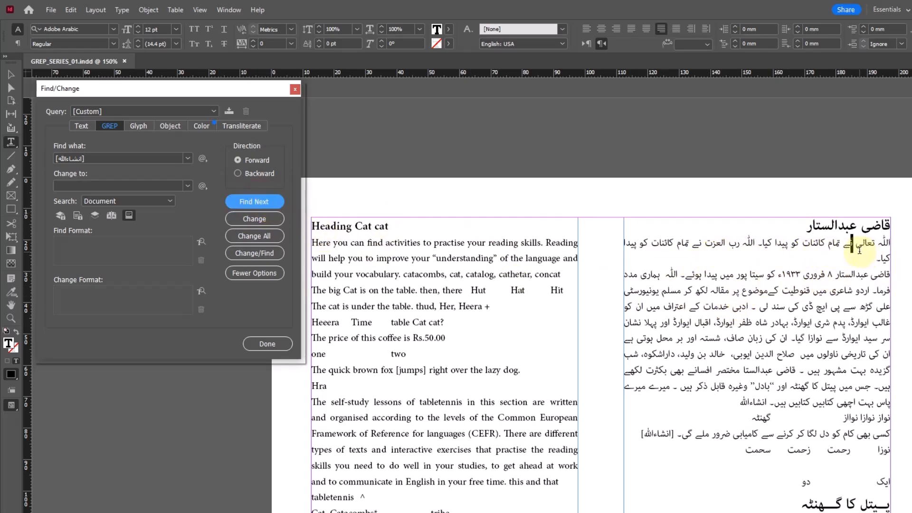
Compare the plain-text and GREP find terms and examine the square brackets around "[انشاءاللہ]" in the Urdu story.
left_click(78, 125)
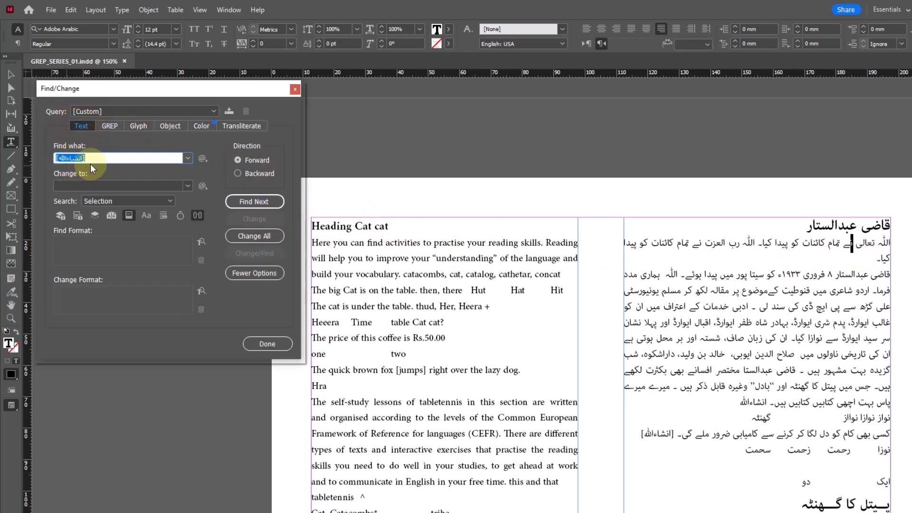
left_click(110, 126)
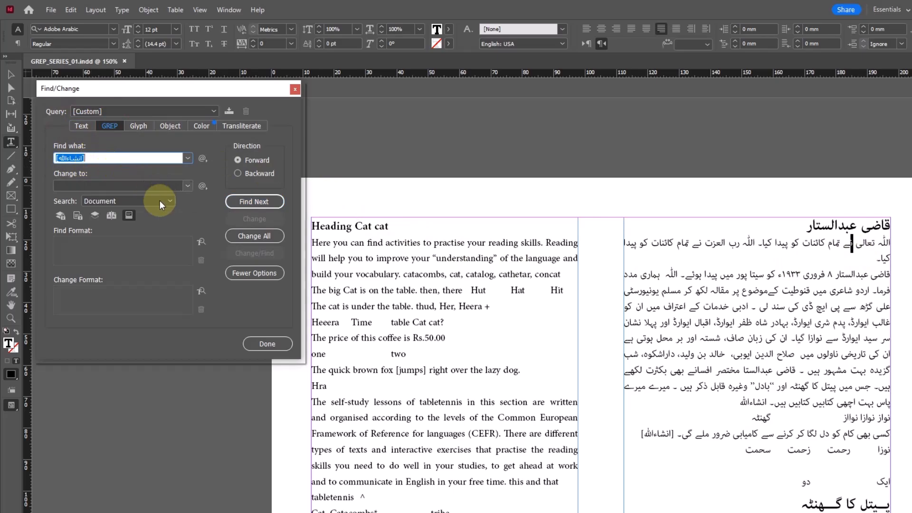
left_click(671, 433)
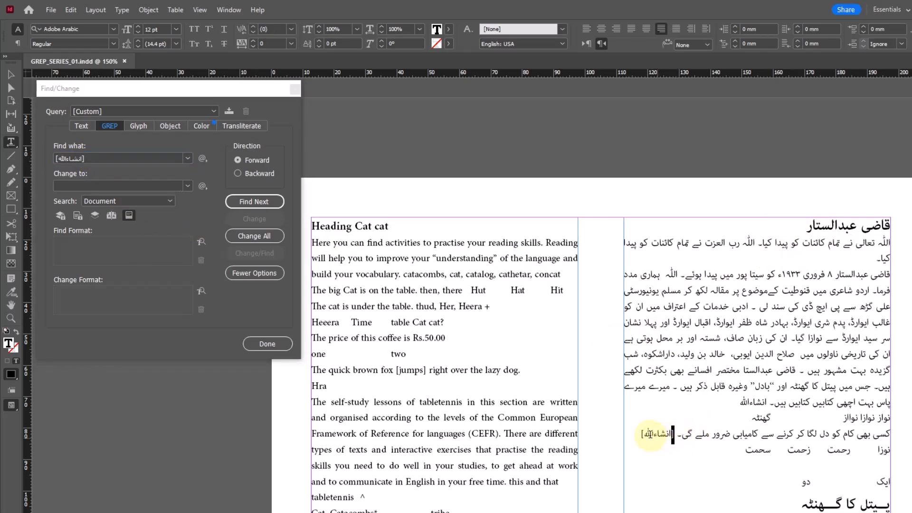
left_click(643, 433)
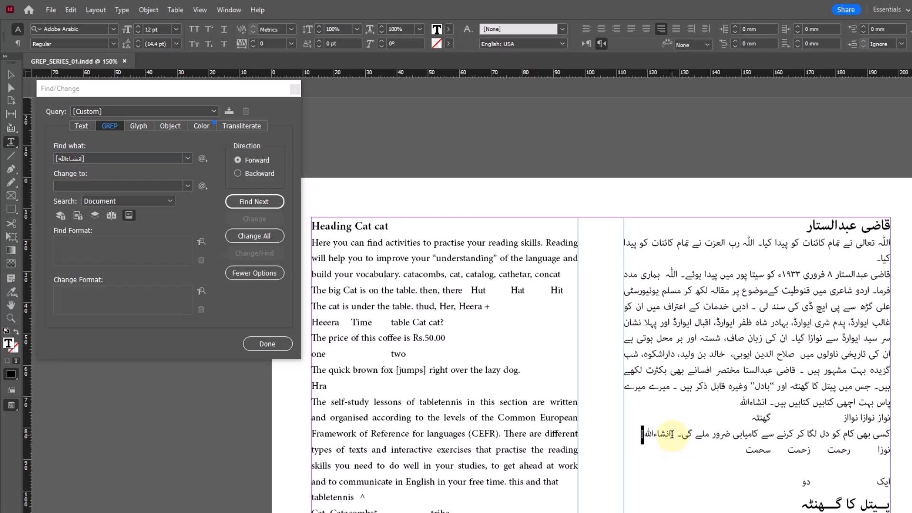
left_click_drag(673, 433, 645, 434)
Reuse the earlier term "(CEFR)" for the GREP search and step through its matches in the English text.
left_click_drag(496, 435, 472, 434)
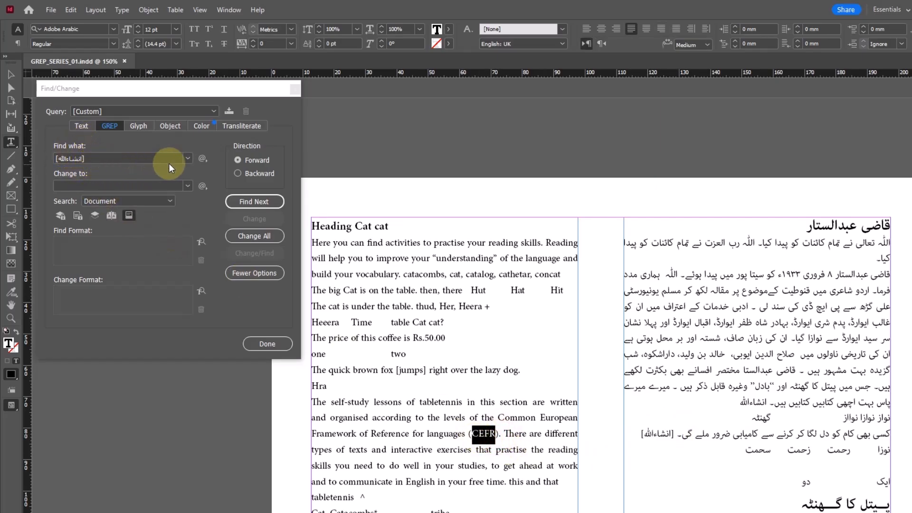
left_click(191, 160)
left_click(105, 214)
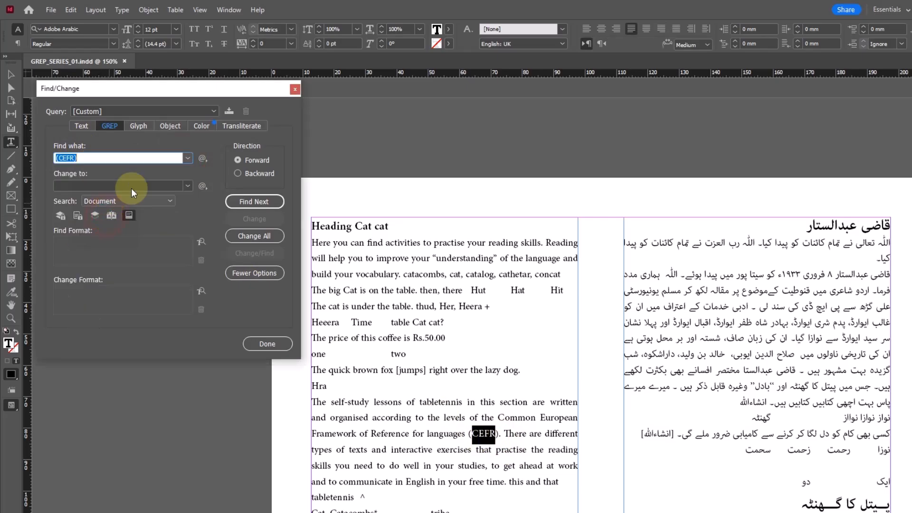
left_click(258, 201)
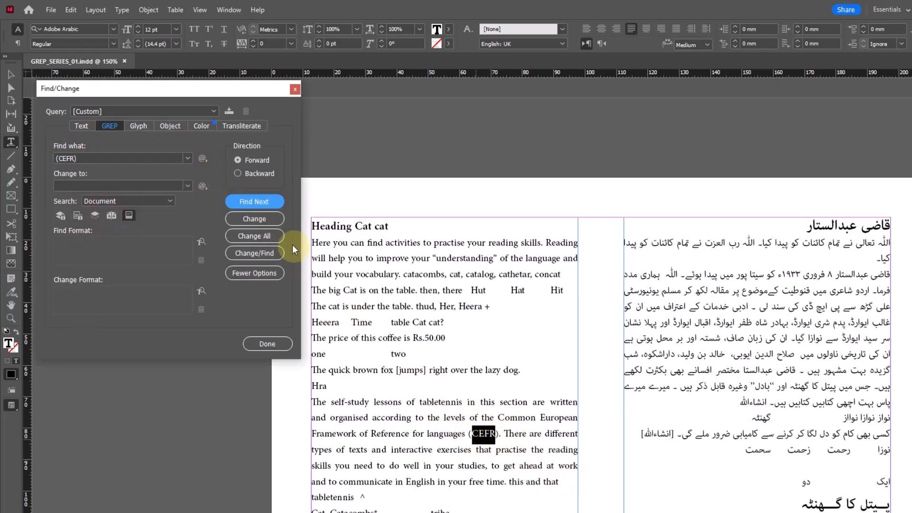
left_click(256, 203)
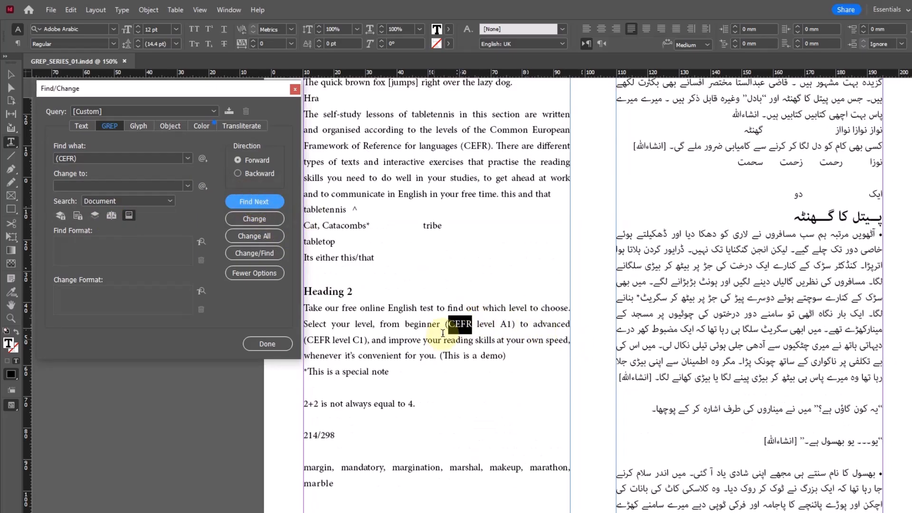
Reuse "[انشاءاللہ]" as the GREP find term and step through its matches from the Urdu line containing the unbracketed word.
left_click(187, 159)
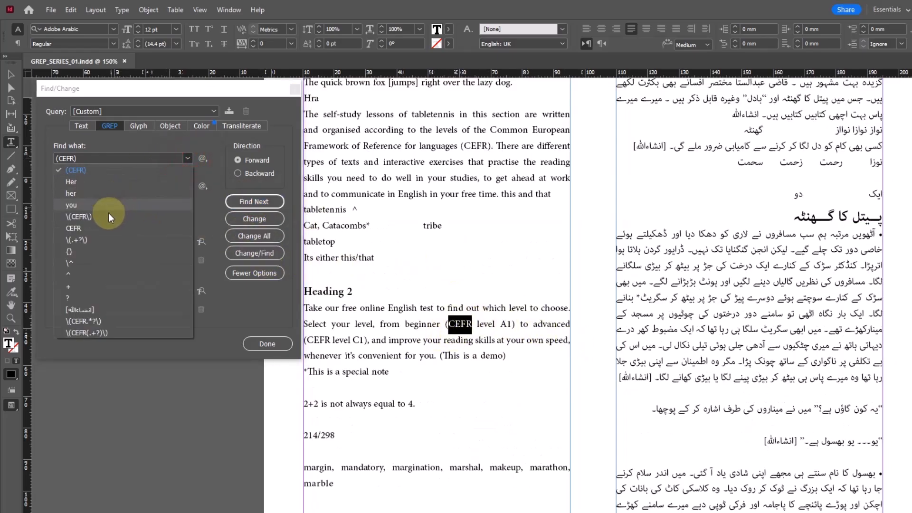
left_click(254, 201)
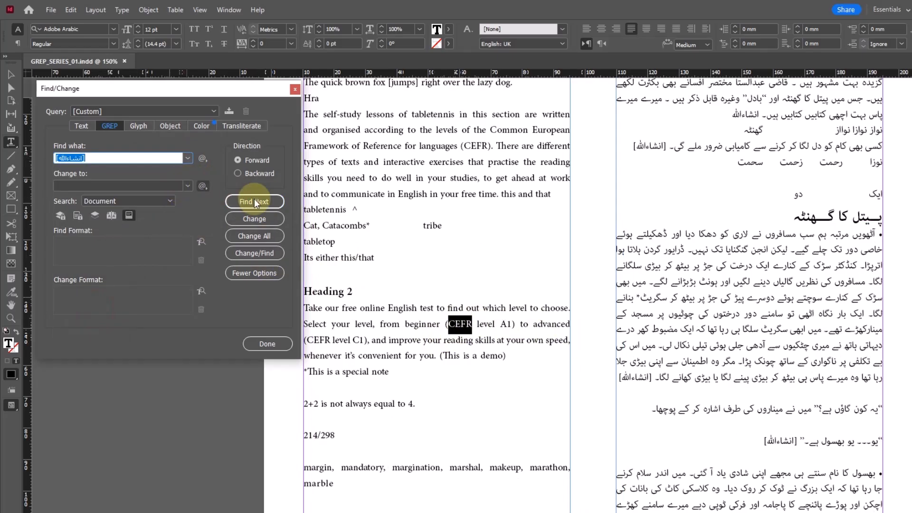
left_click(771, 111)
scroll(299, 207, "up", 5)
left_click(253, 201)
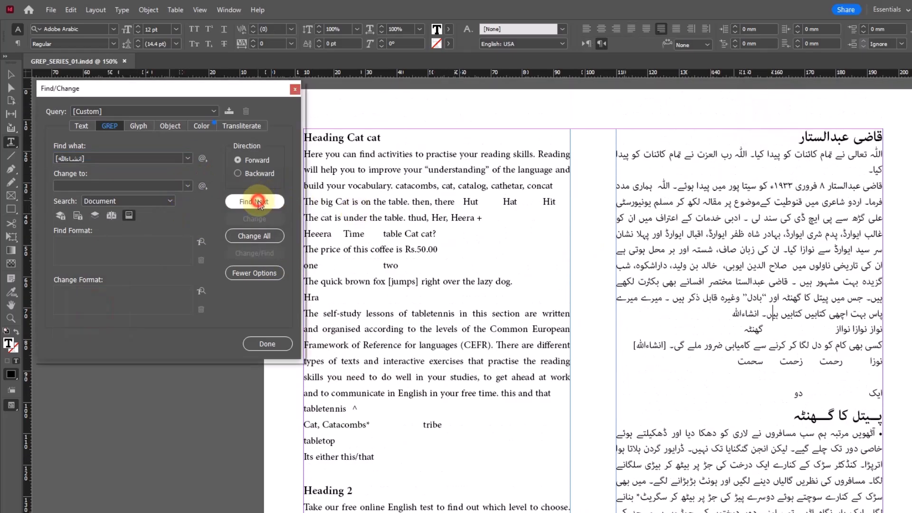
left_click(255, 203)
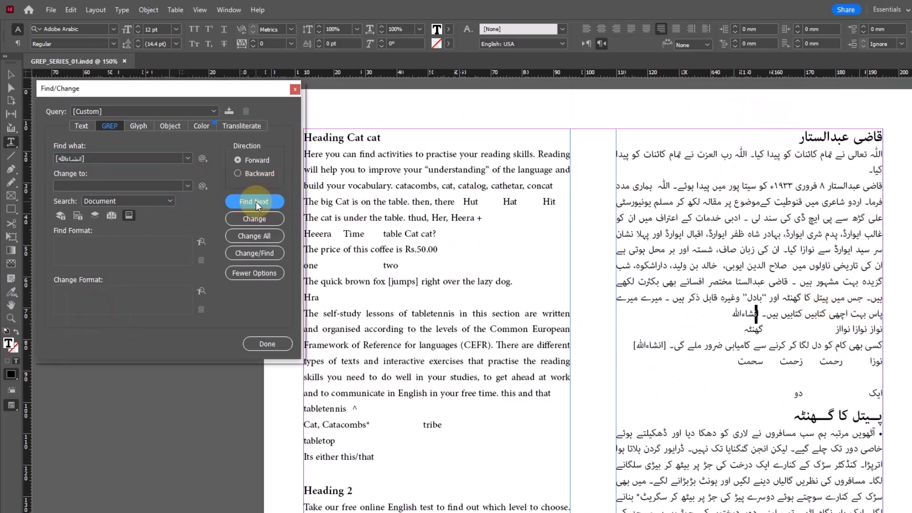
left_click(255, 202)
left_click(255, 203)
left_click(255, 202)
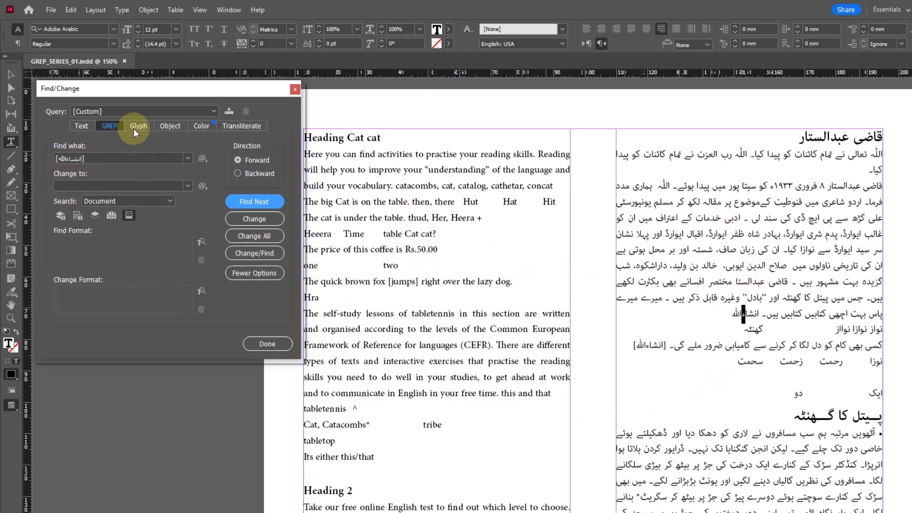
Copy "Catacombs*" with its asterisk from the English story and paste it as the plain-text find term.
left_click_drag(100, 158, 53, 156)
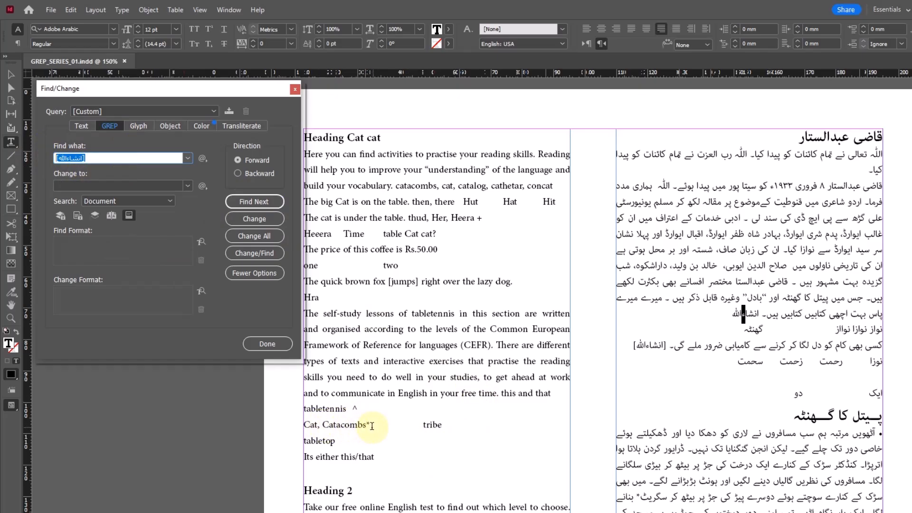
left_click_drag(372, 426, 325, 421)
key("ctrl+c")
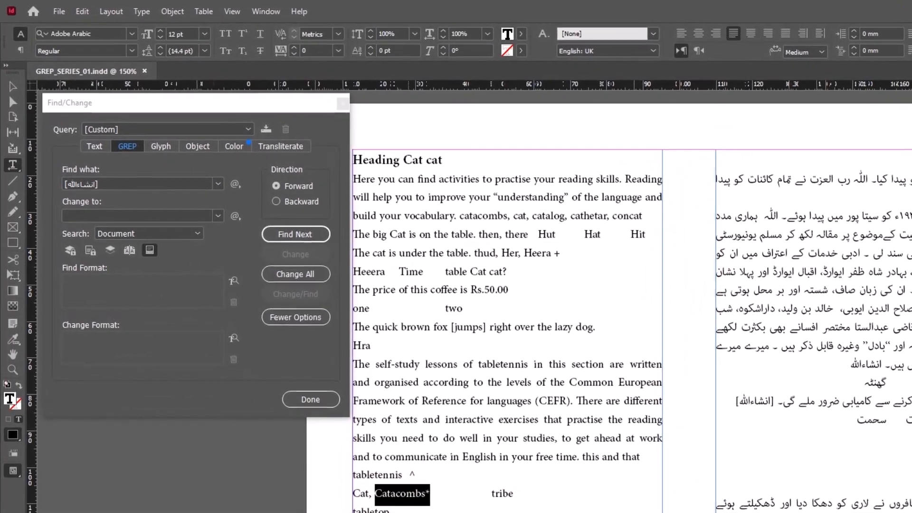
left_click(94, 146)
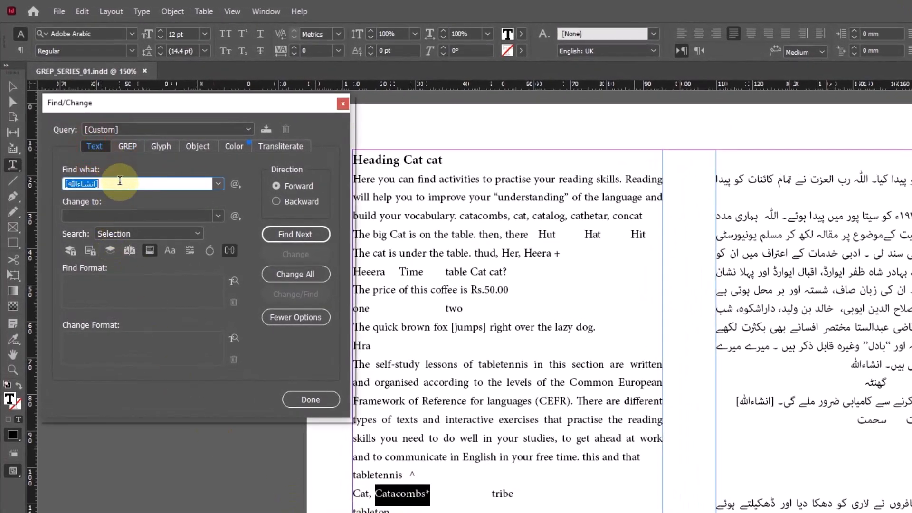
key("ctrl+v")
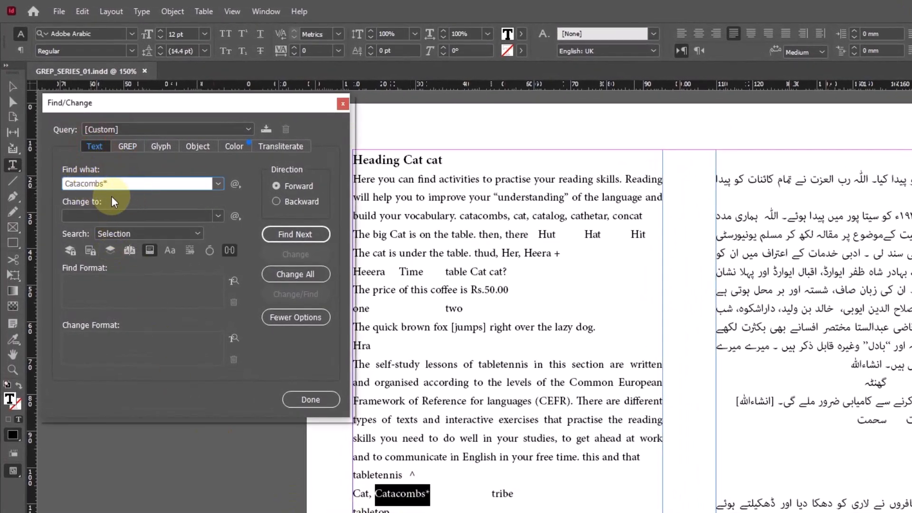
Step through all plain-text matches of "Catacombs*" in the English story, starting from its first heading.
left_click(266, 232)
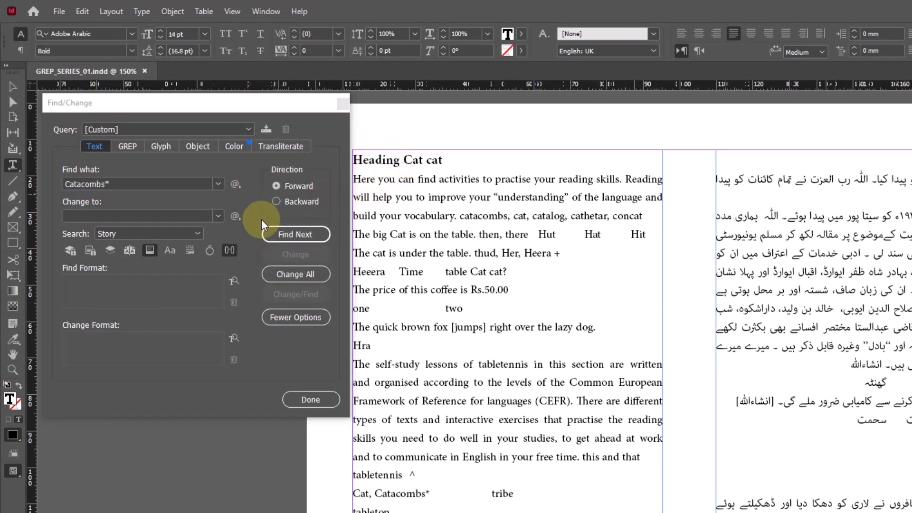
left_click(287, 235)
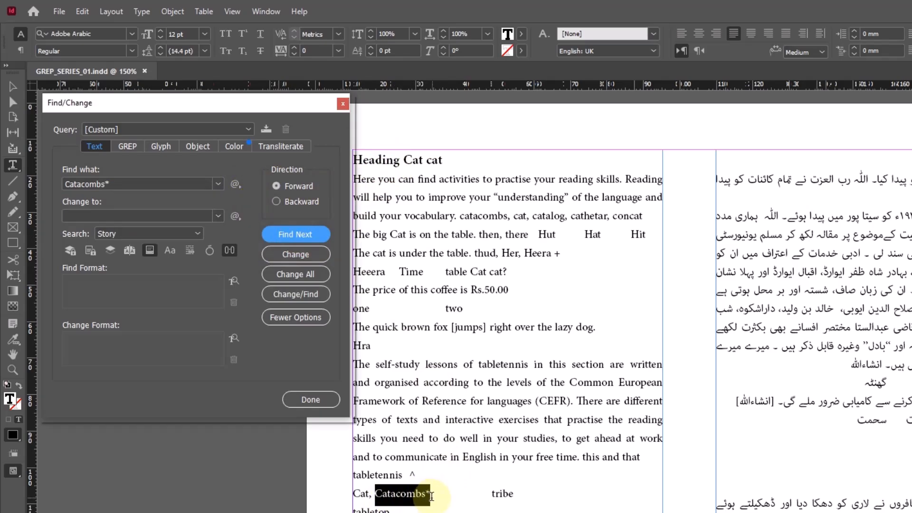
left_click(290, 235)
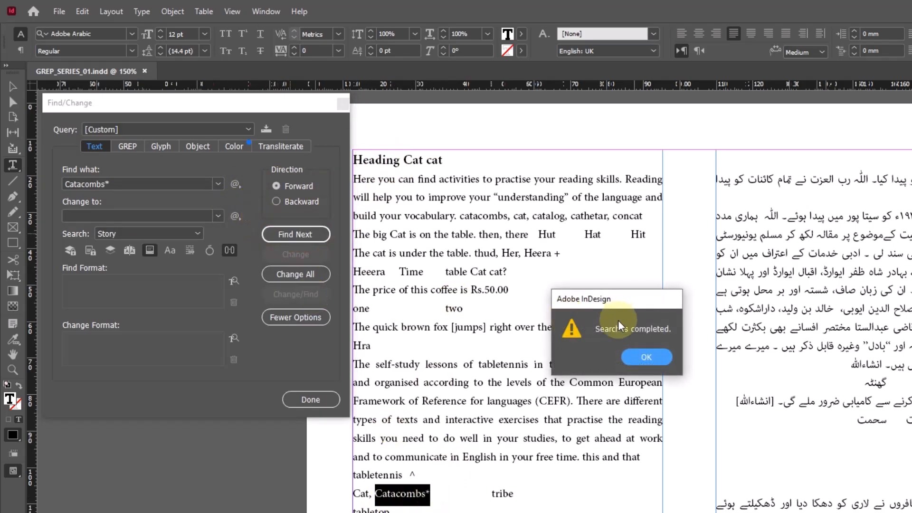
left_click(642, 356)
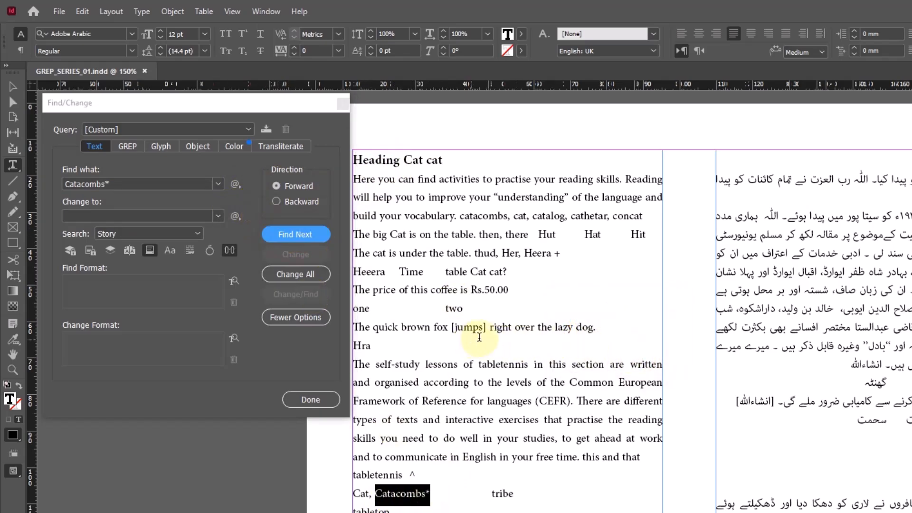
scroll(508, 304, "down", 5)
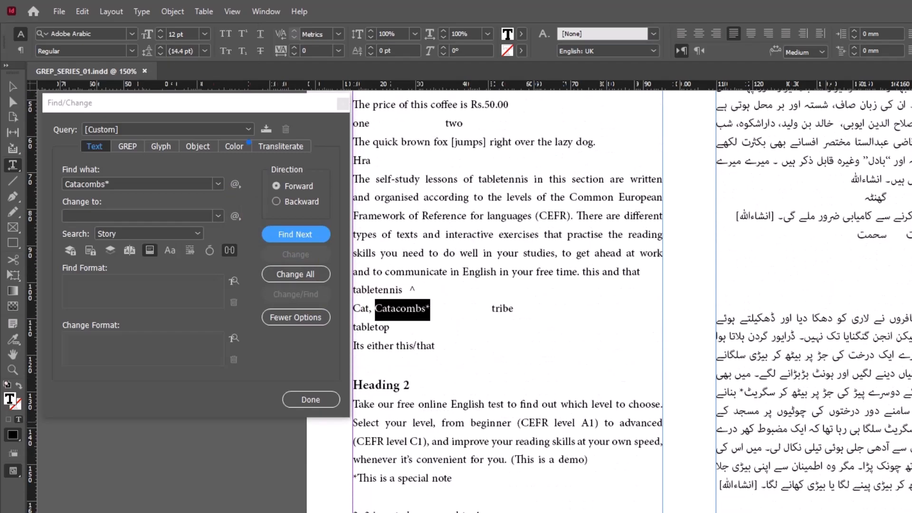
scroll(508, 304, "up", 4)
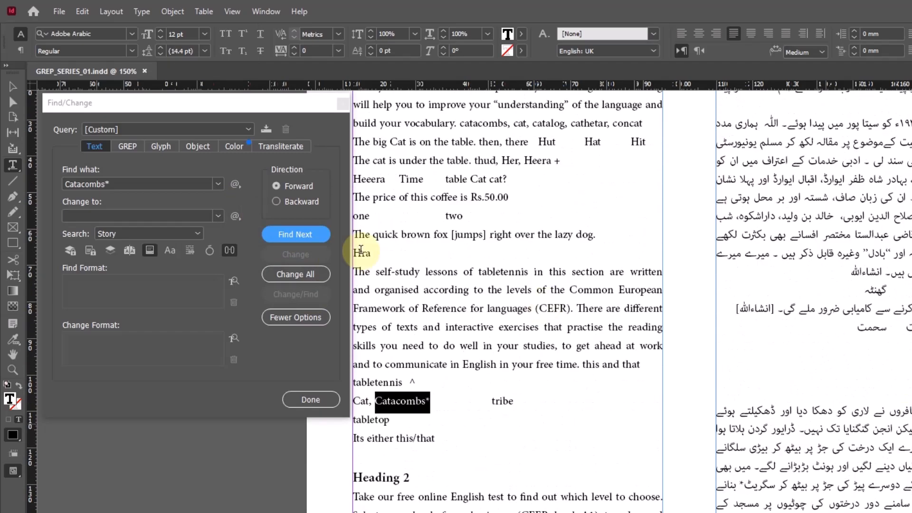
Paste "Catacombs*" as the GREP find term and find its first match from the English story's first heading.
left_click(127, 147)
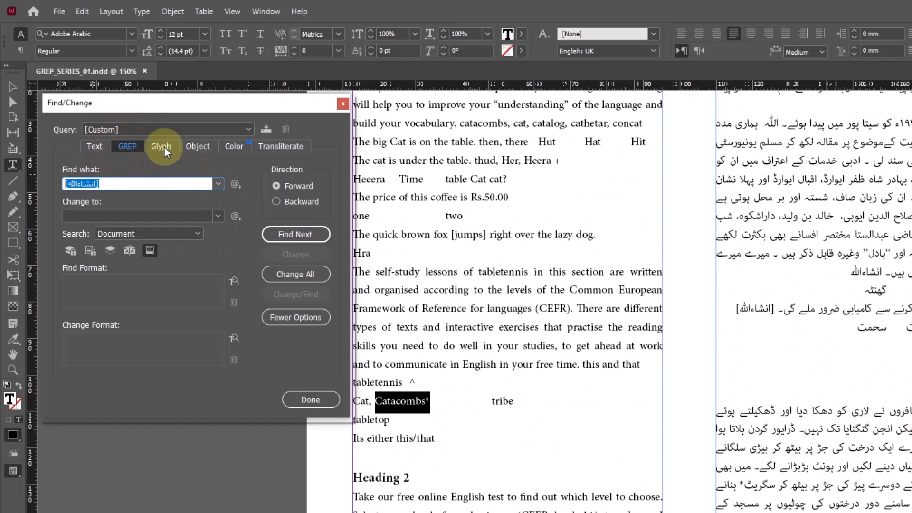
left_click(138, 189)
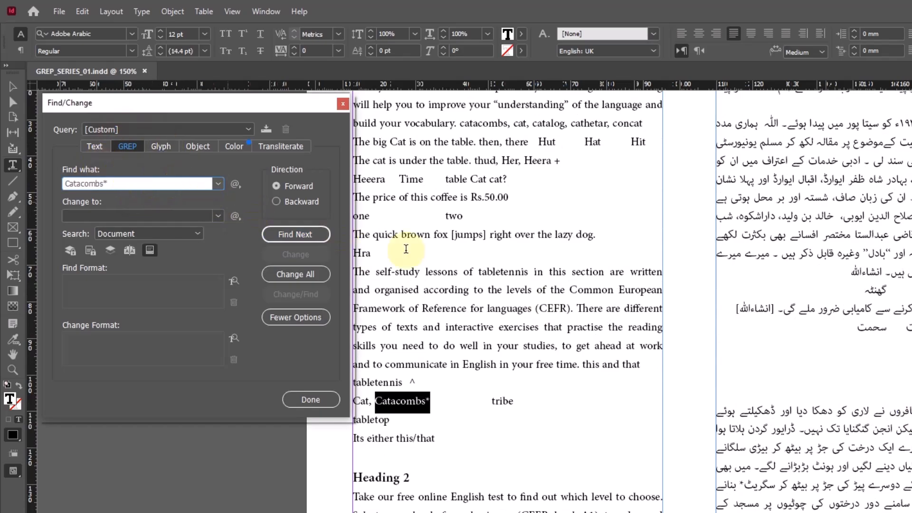
scroll(380, 255, "up", 4)
left_click(379, 255)
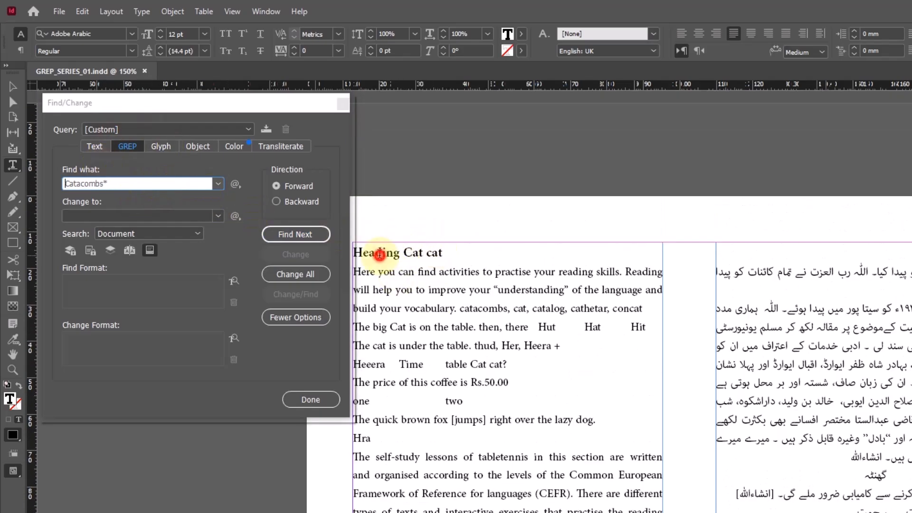
left_click(295, 234)
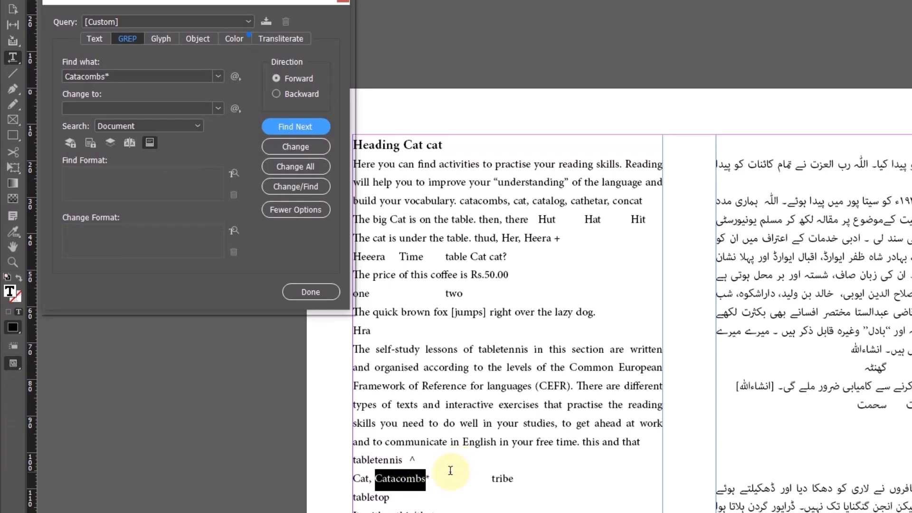
Place the cursor before the caret sign beside "tabletennis", set the plain-text find term to "^" and find the next match.
left_click(494, 388)
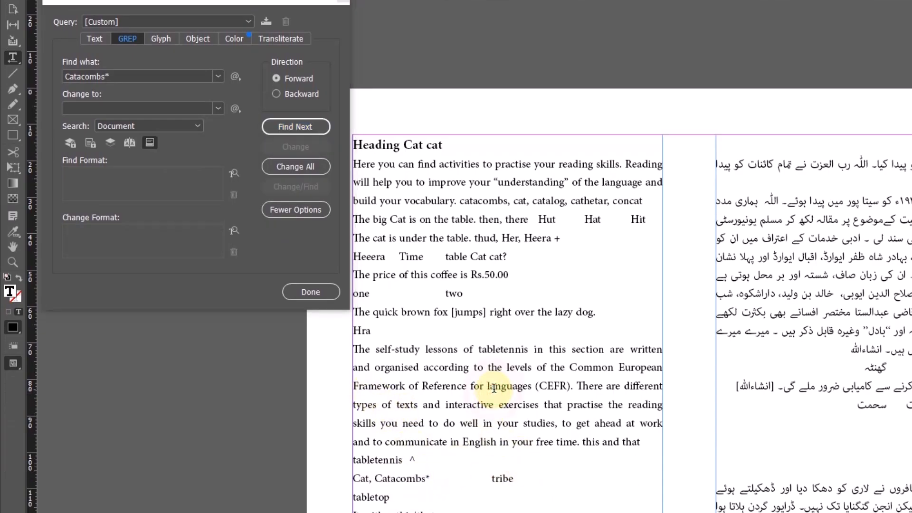
scroll(494, 388, "down", 2)
left_click(413, 415)
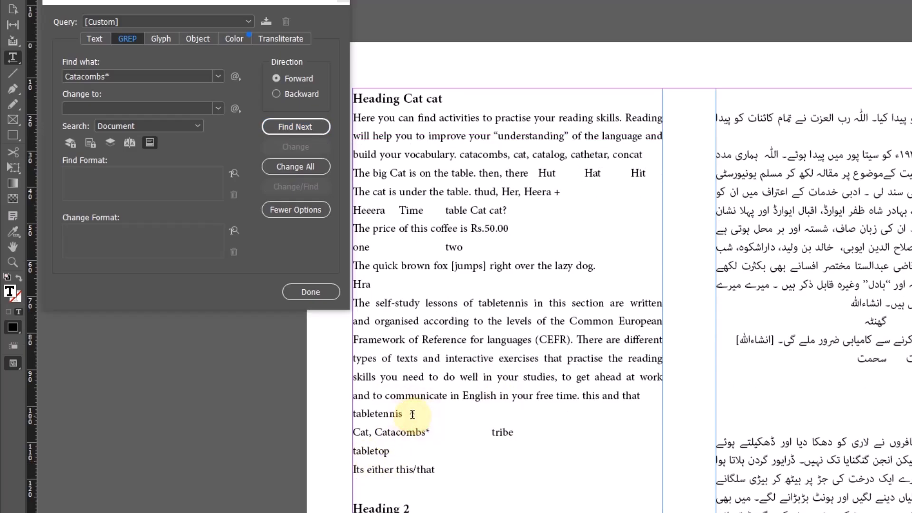
type("^")
left_click(96, 37)
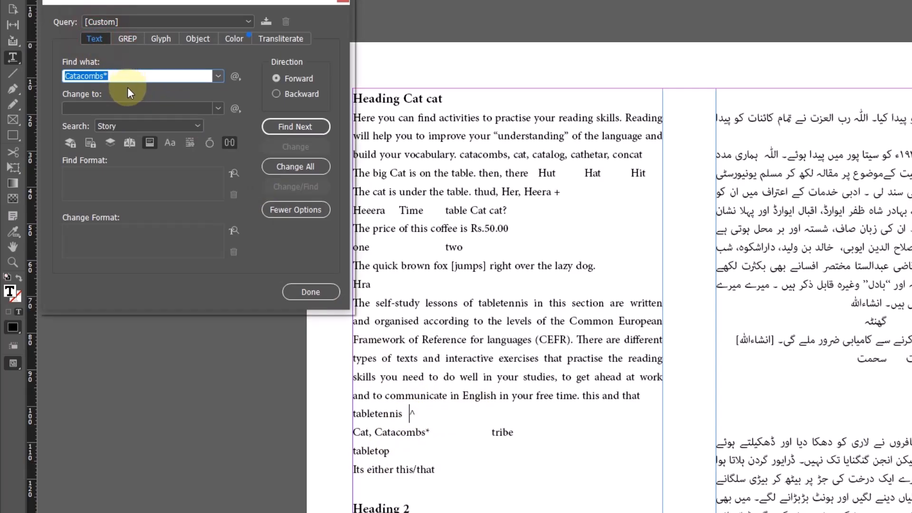
key("ctrl+shift+Tab")
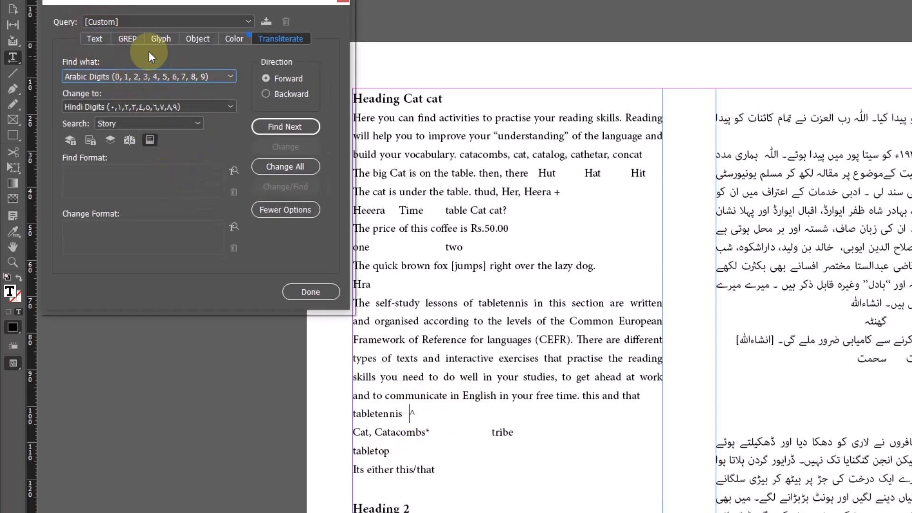
left_click(96, 38)
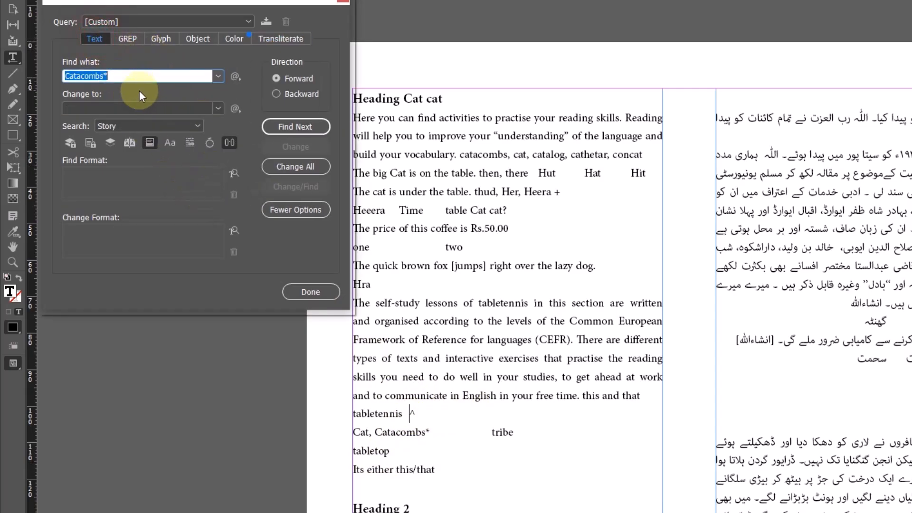
type("^")
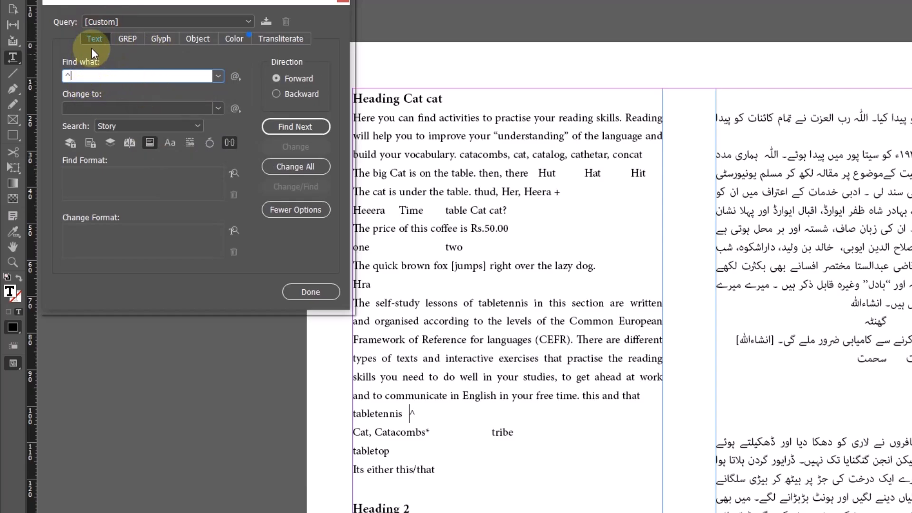
left_click(290, 126)
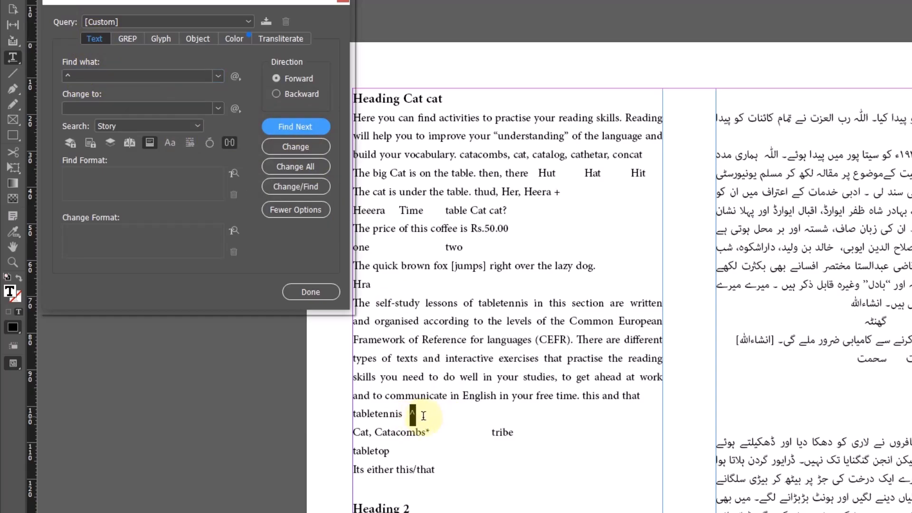
Set the GREP find term to "^" and step through its matches from the English story's first heading.
left_click(130, 37)
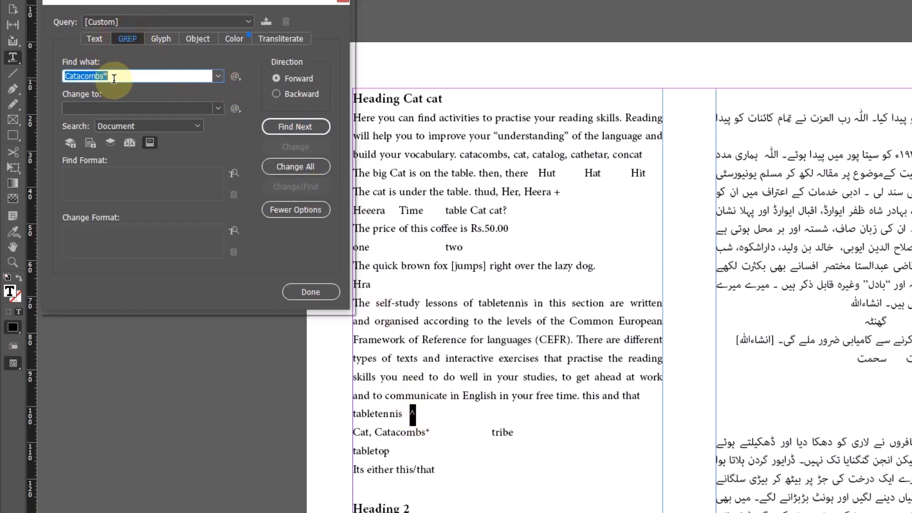
type("^")
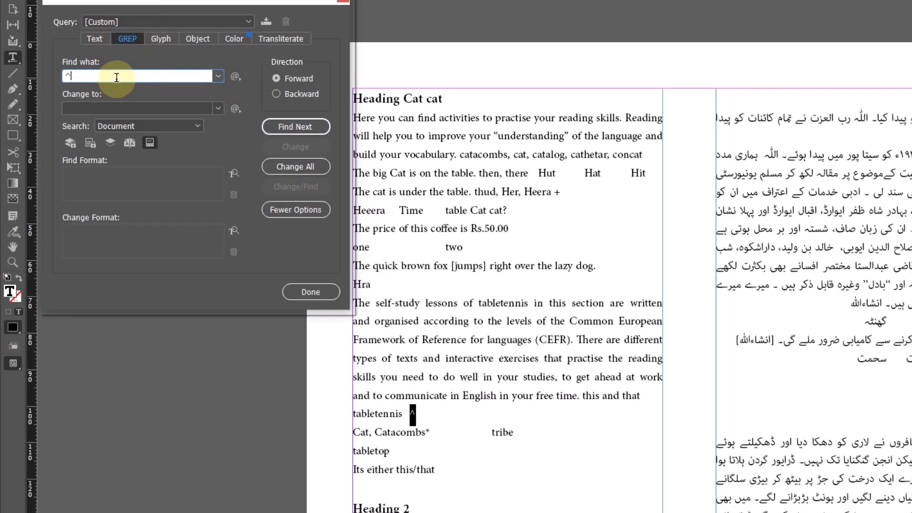
left_click(383, 102)
left_click(295, 125)
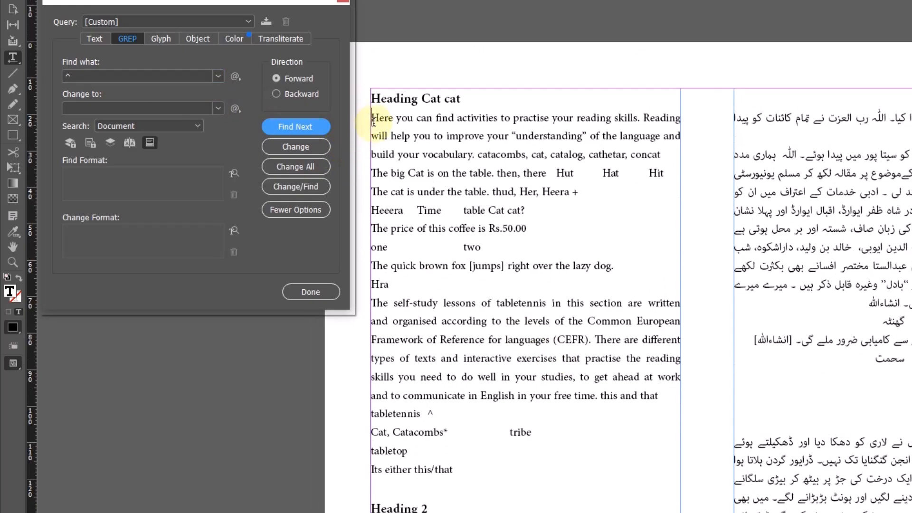
left_click(309, 129)
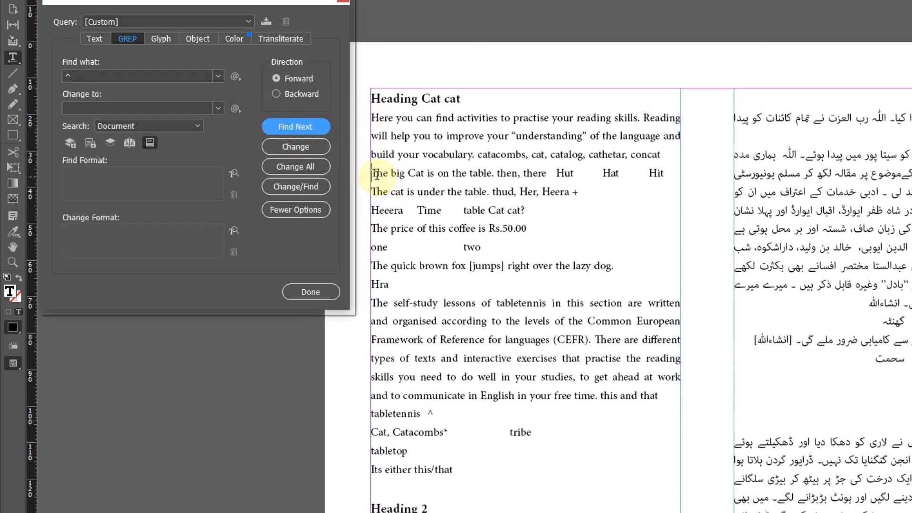
left_click(295, 128)
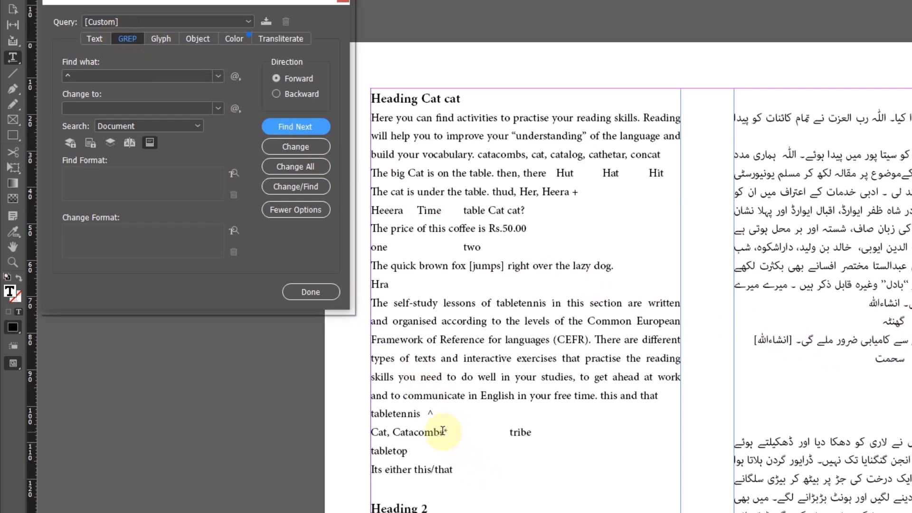
Highlight in turn the asterisk after "Catacombs", the caret beside "tabletennis" and the word "cat?" in the English story.
left_click_drag(439, 431, 444, 432)
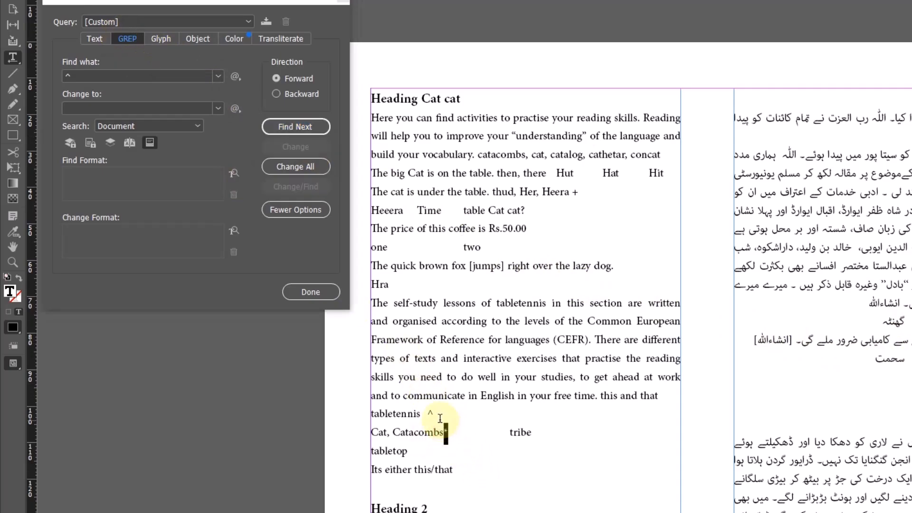
double_click(431, 414)
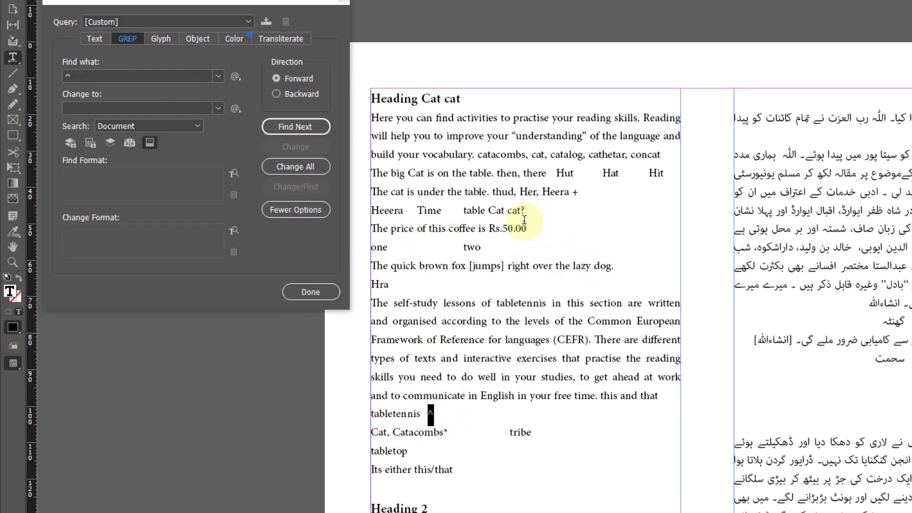
left_click_drag(507, 211, 525, 213)
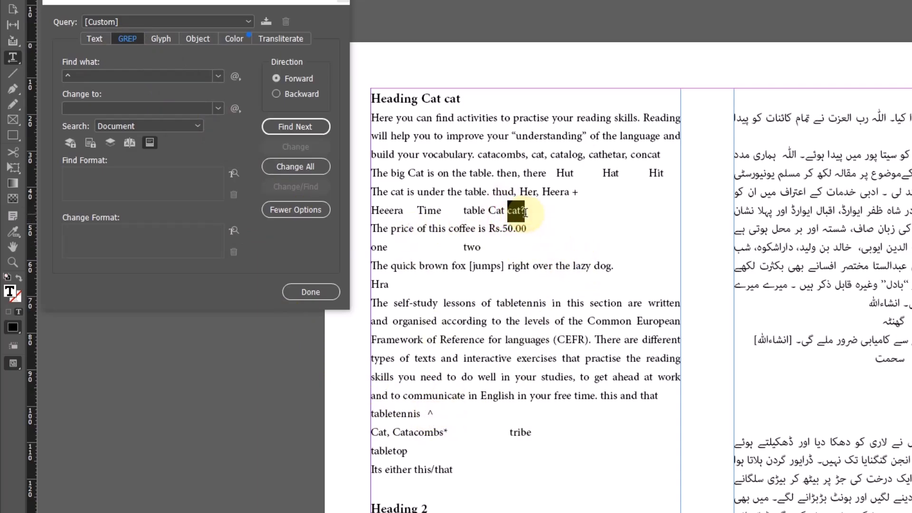
Set the GREP find term to "?" and run the search twice across the document.
left_click(109, 72)
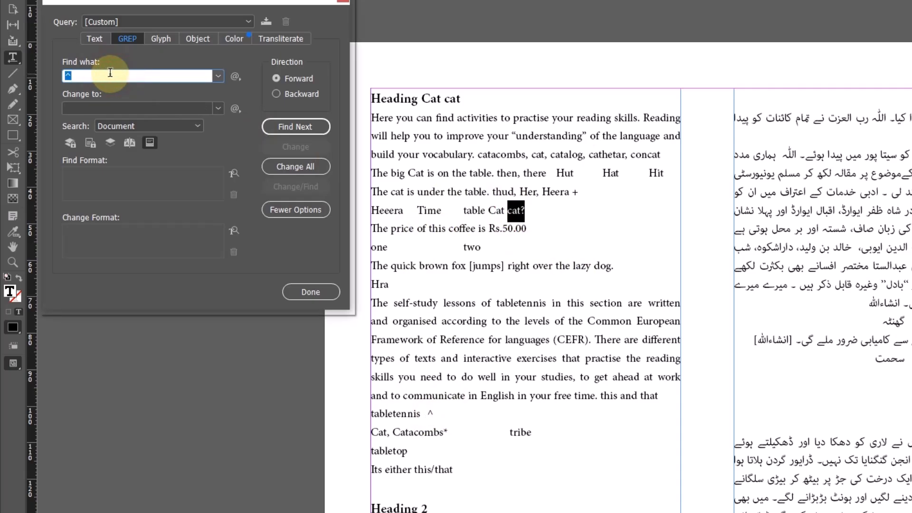
type("?")
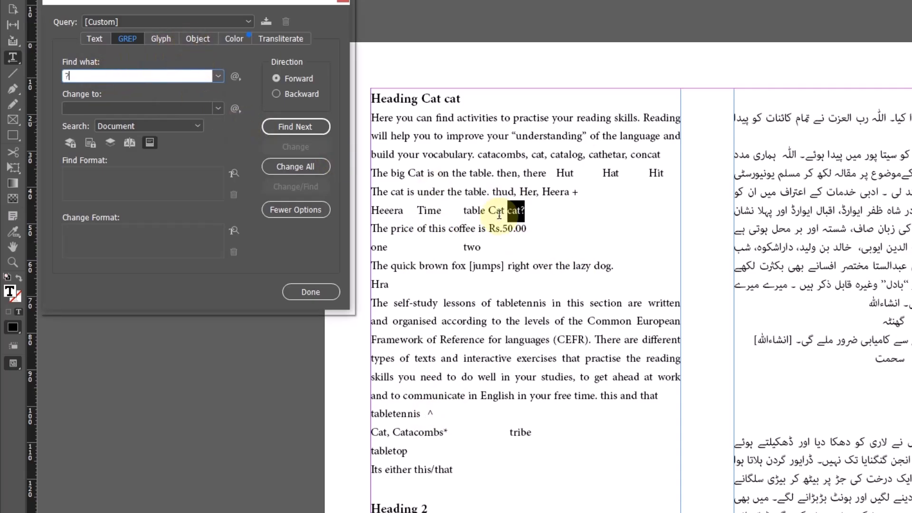
left_click(308, 125)
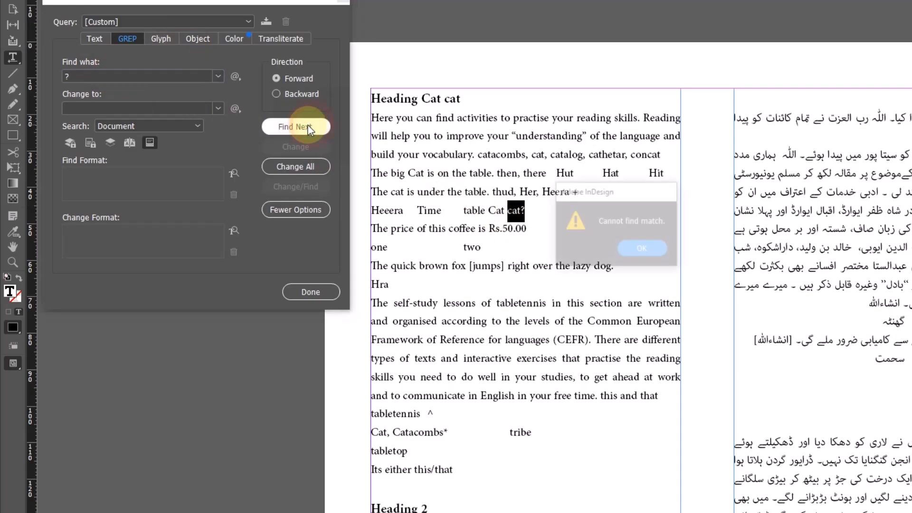
left_click(641, 249)
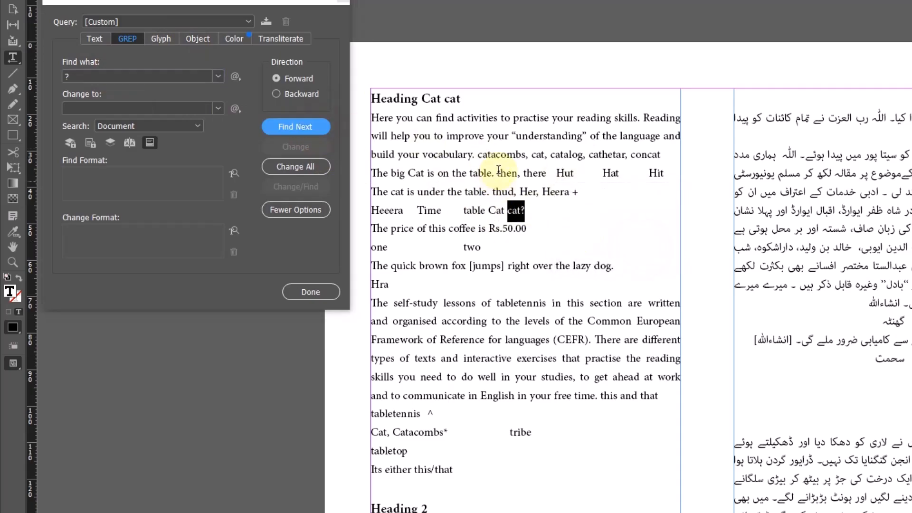
left_click(300, 129)
left_click(643, 249)
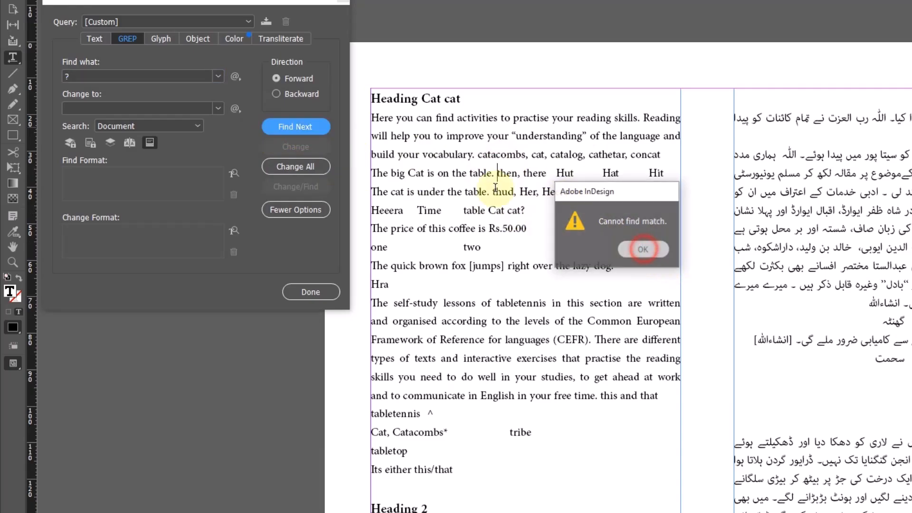
Set the plain-text find term to "?" and step through all its matches in the English story.
left_click(96, 39)
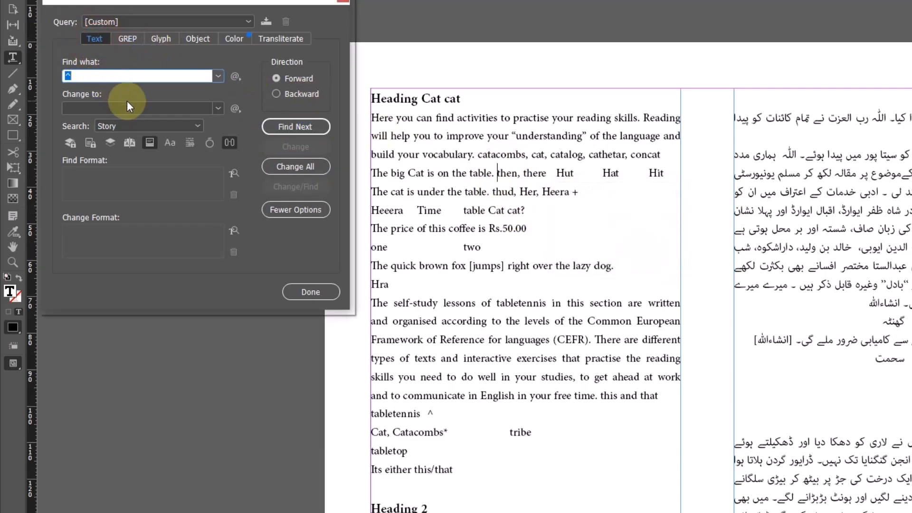
type("?")
left_click(299, 126)
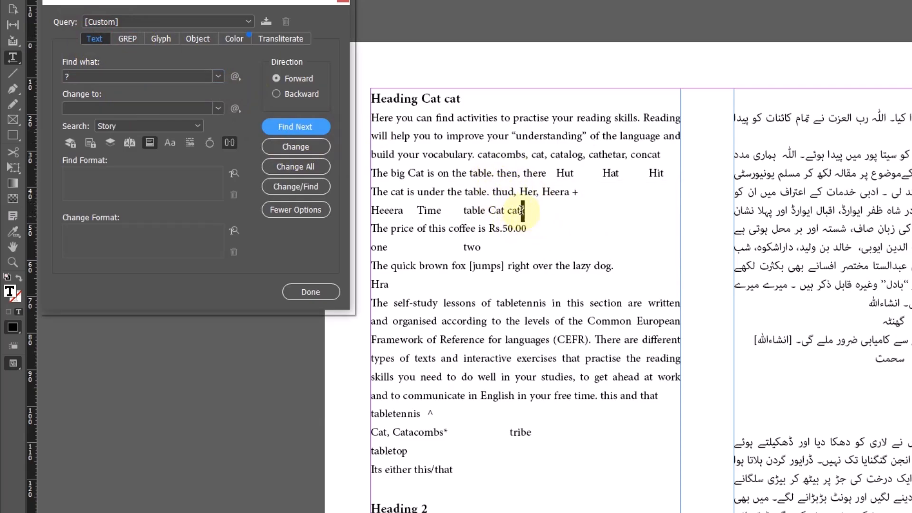
left_click(295, 125)
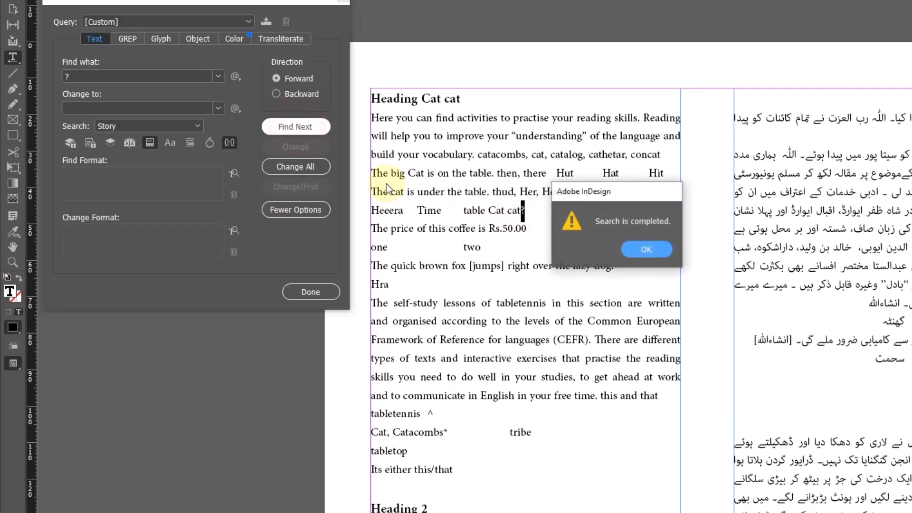
left_click(640, 247)
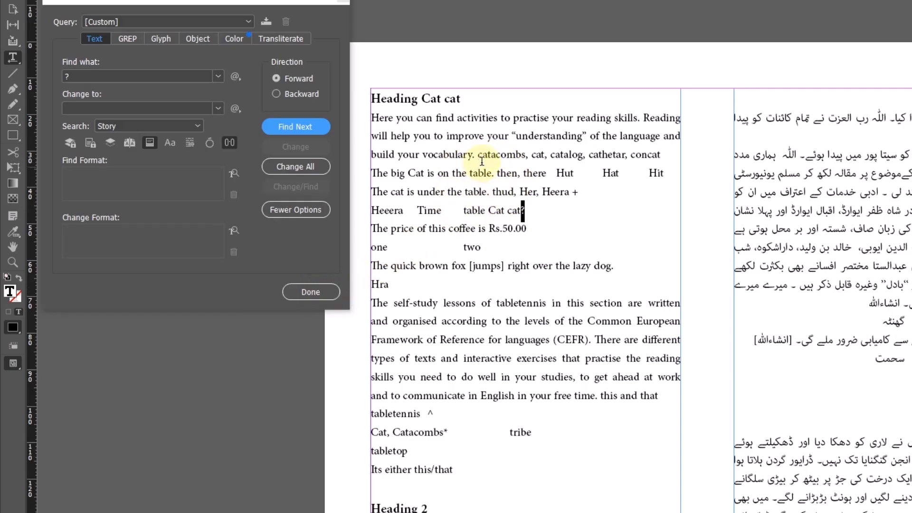
Switch to Notepad++ and create a new blank document.
left_click(429, 320)
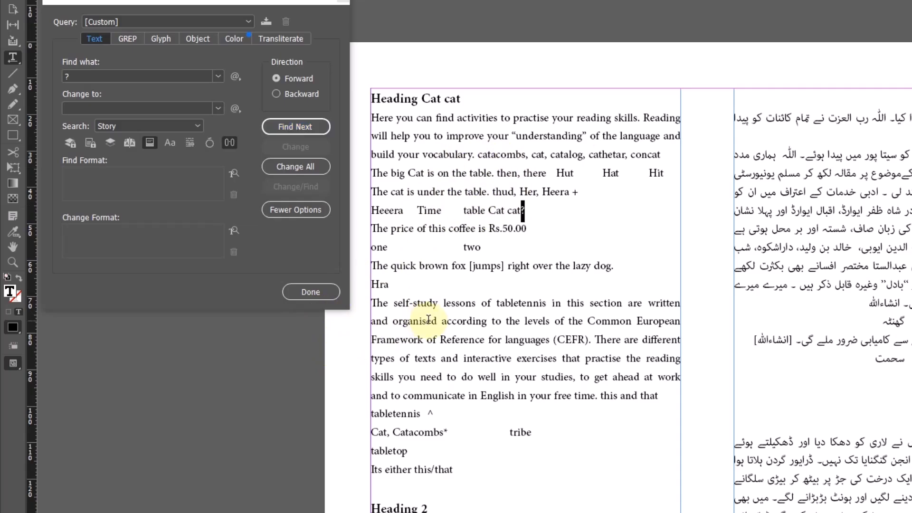
key("super")
type("no")
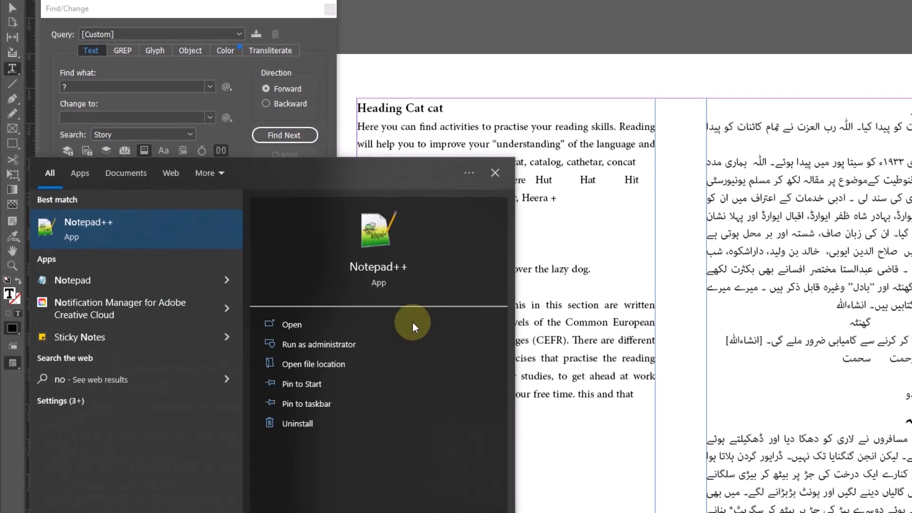
type("tepad")
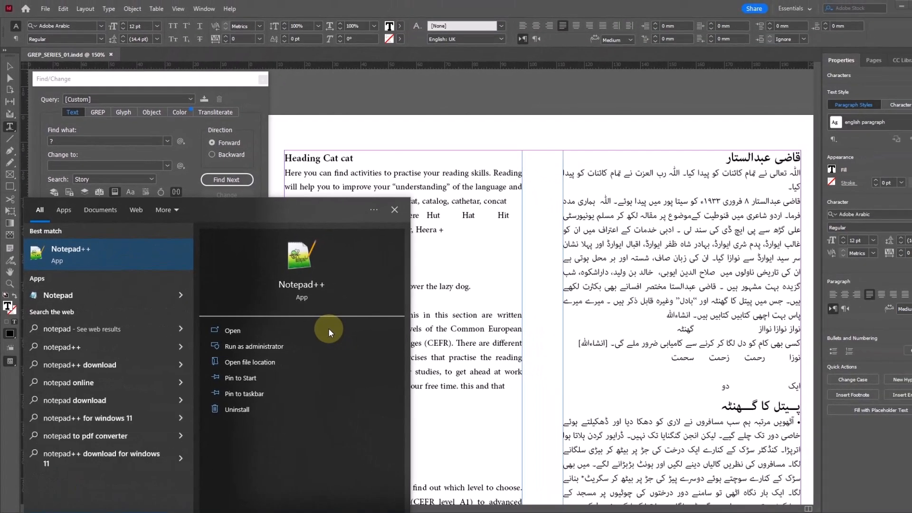
left_click(328, 328)
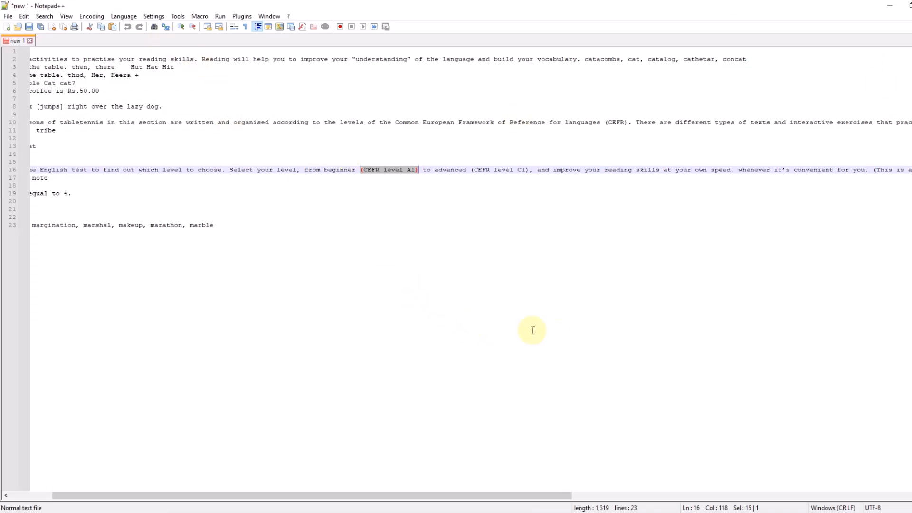
key("ctrl+n")
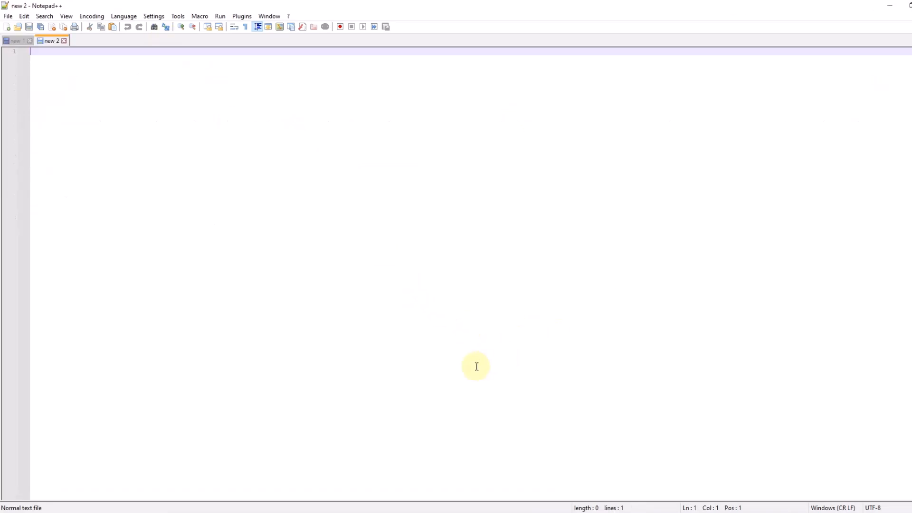
Leave three empty lines in the new document and enter an indented pair of round brackets on line 4.
key("Return")
key("Return")
key("Return")
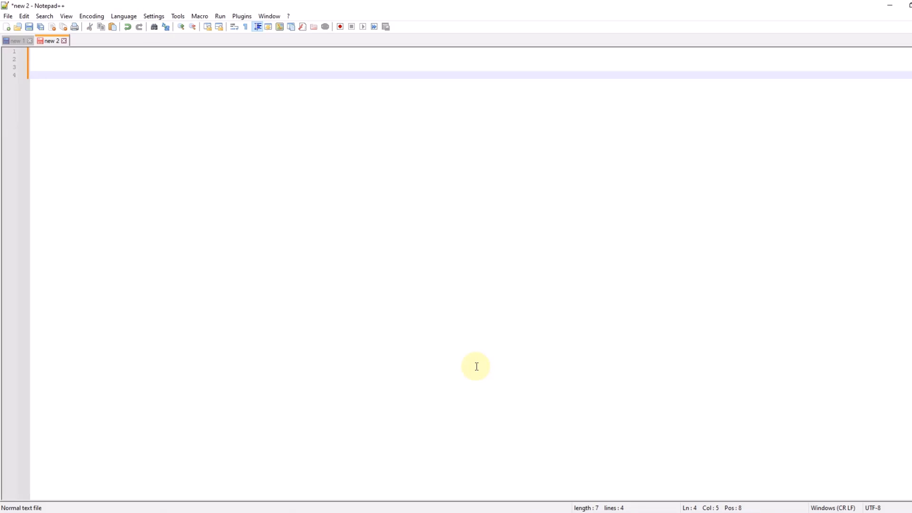
type("()")
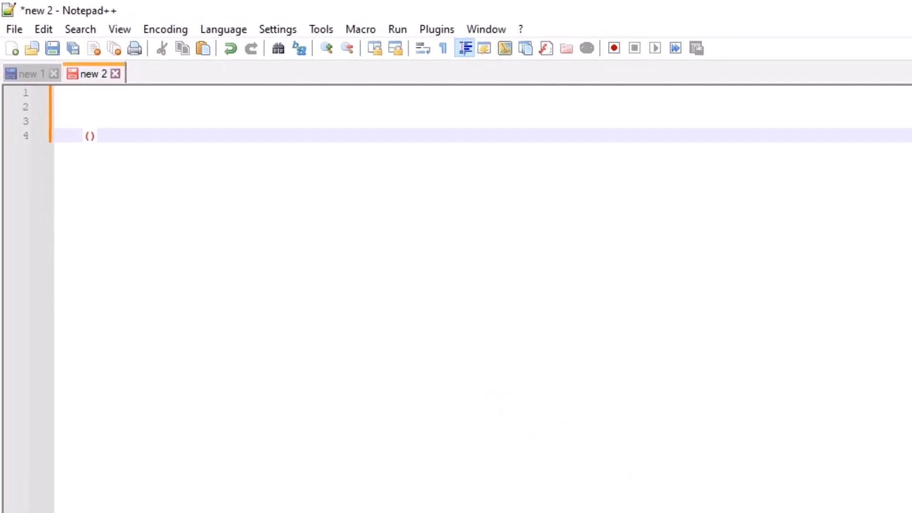
key("Return")
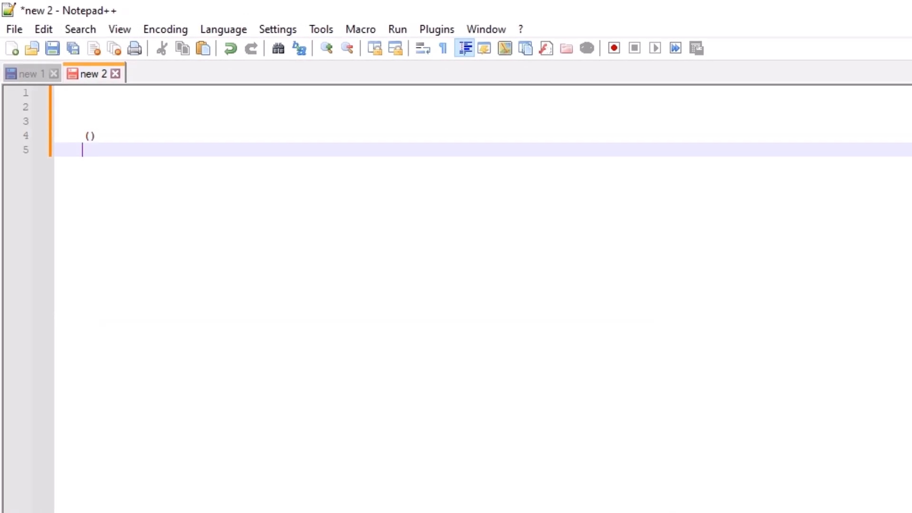
Add a pair of square brackets on line 5 and put a space inside both bracket pairs.
type("{}")
key("BackSpace")
key("BackSpace")
type("[]")
key("Up")
key("Left")
key("Down")
key("Right")
key("Return")
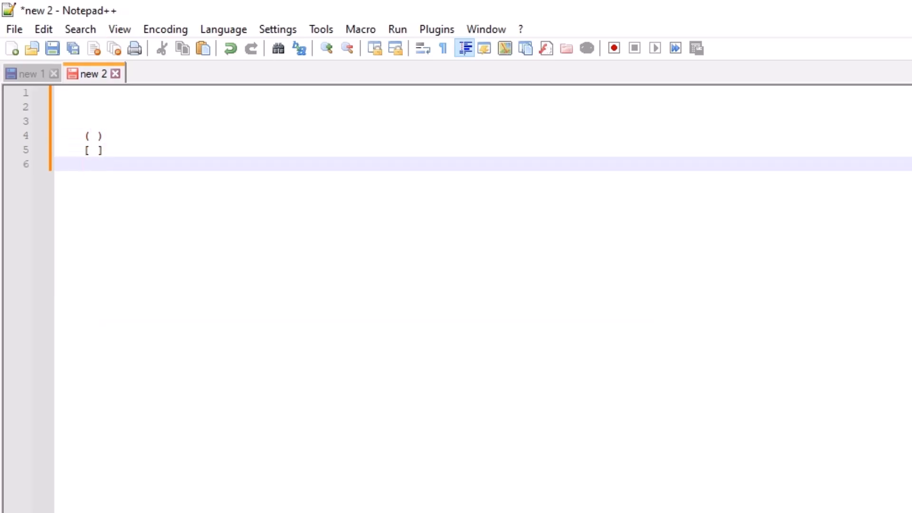
Continue the special-character list below the brackets with *, \, |, ., ? and ^, each on its own line.
type("*")
key("Return")
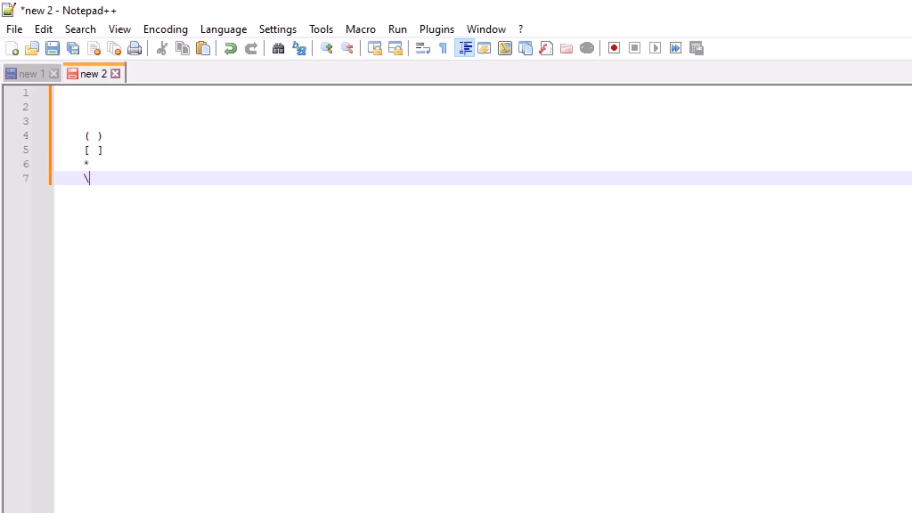
type("\\")
key("Return")
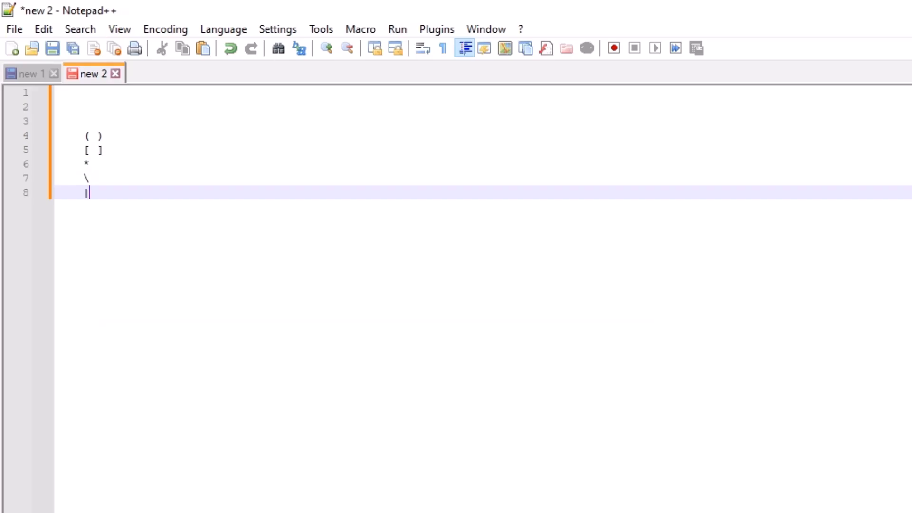
type("|")
key("Return")
type(".")
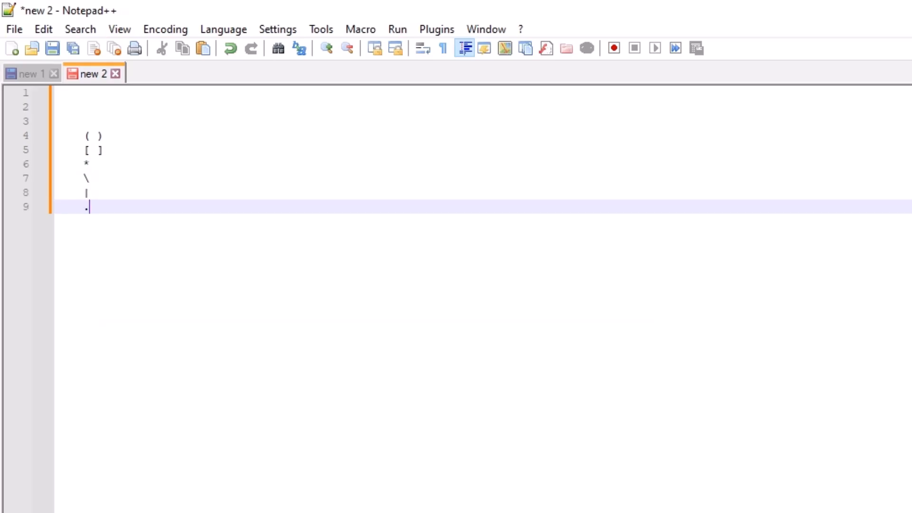
key("Return")
type("?")
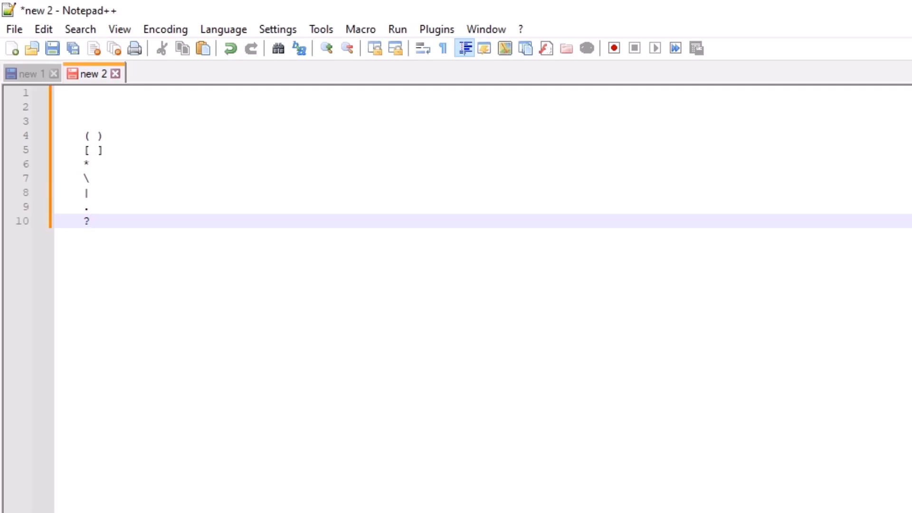
key("Return")
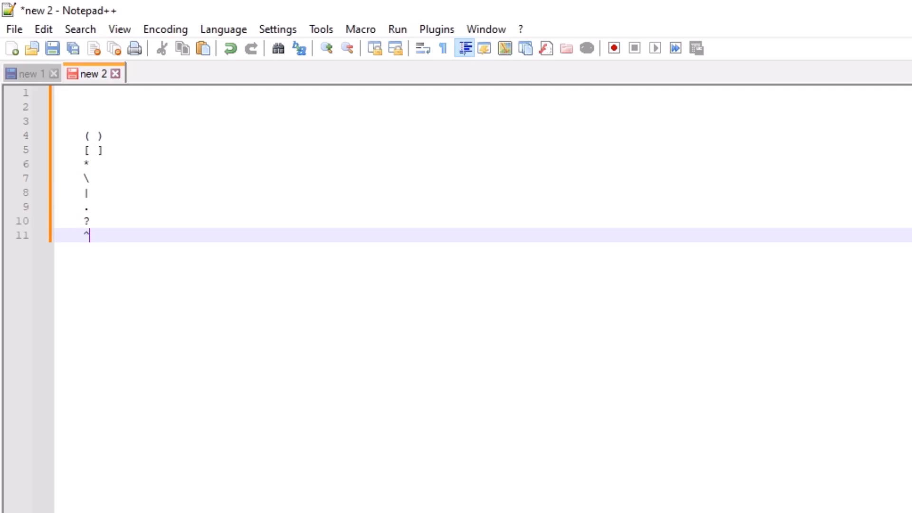
left_click(89, 221)
key("Up")
key("Up")
key("Up")
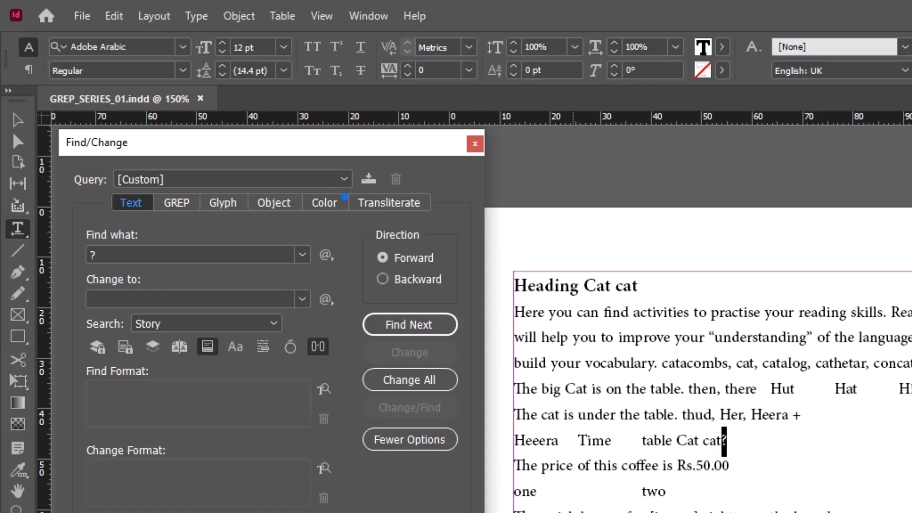
Back in InDesign, close Find/Change and place the text cursor at the end of the "Heading Cat cat" line.
key("Escape")
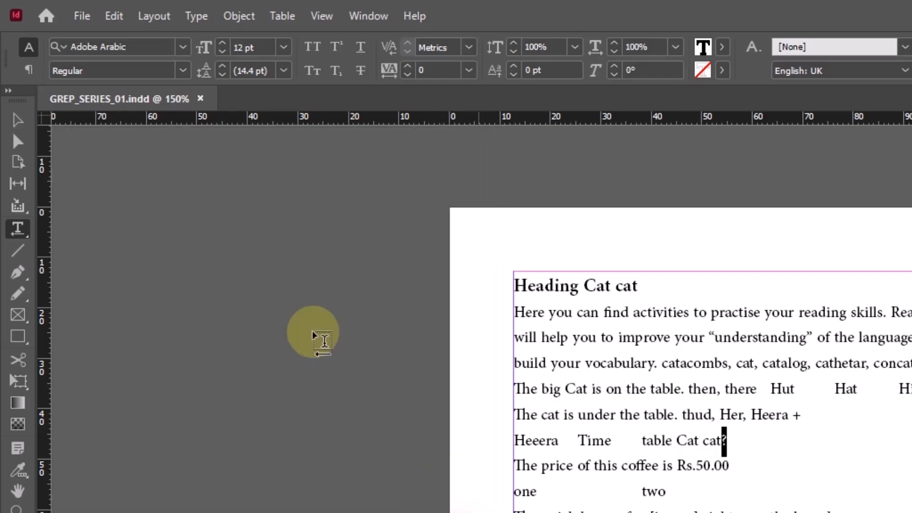
left_click(24, 121)
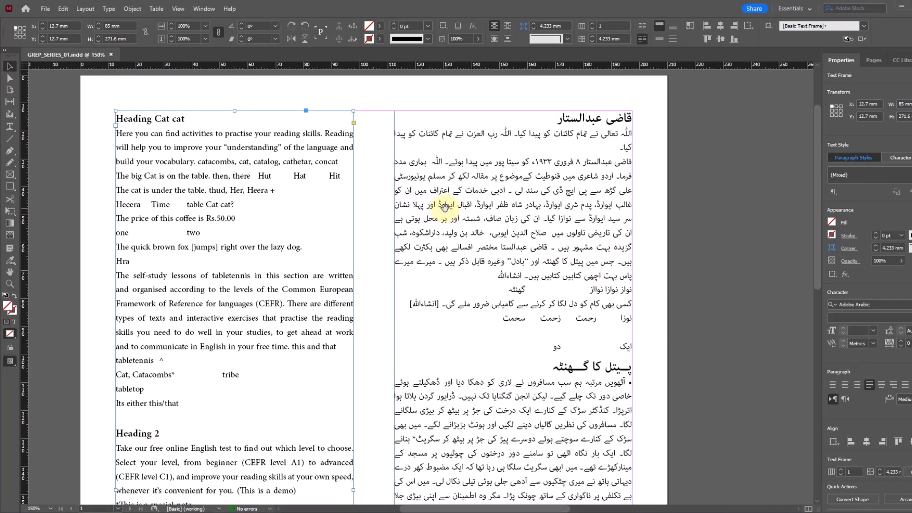
left_click(10, 127)
left_click(202, 120)
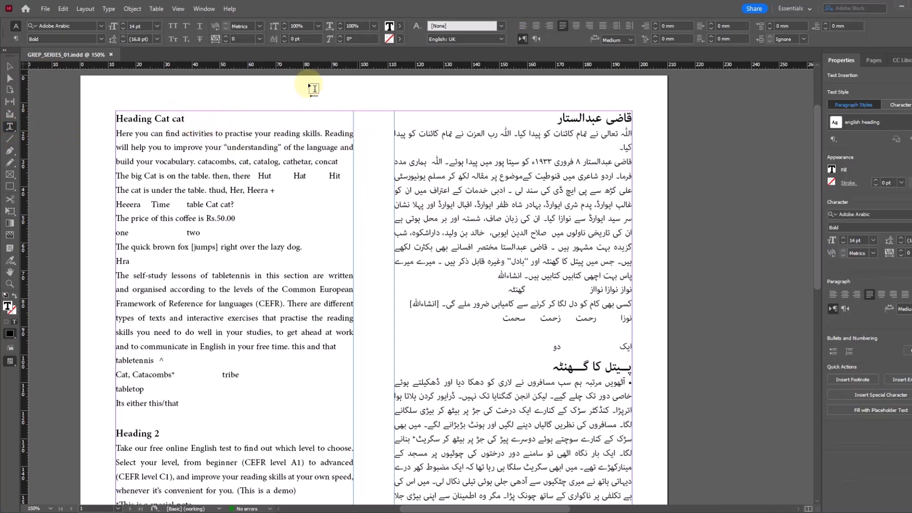
left_click_drag(184, 120, 172, 122)
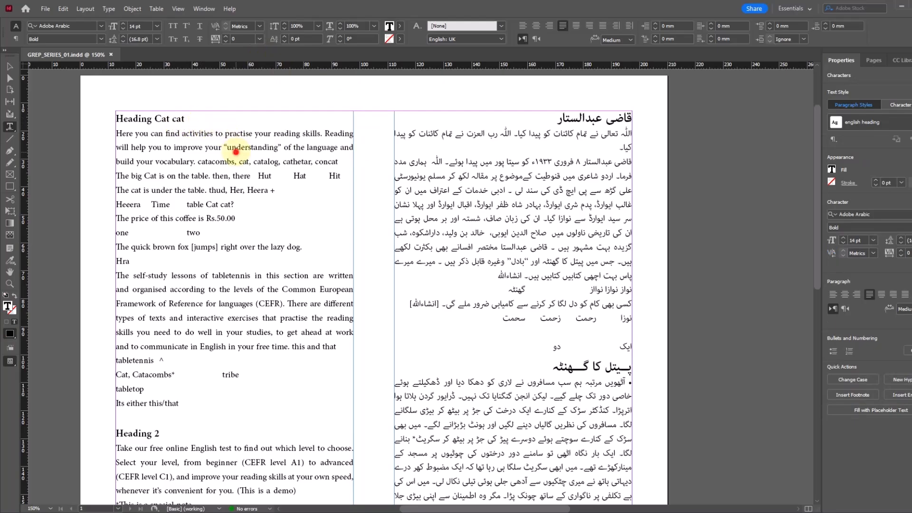
left_click(231, 148)
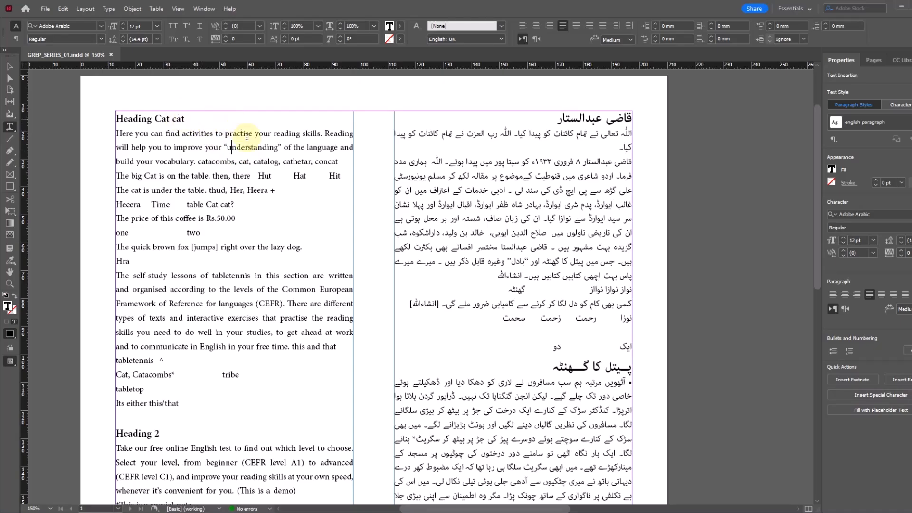
left_click(228, 119)
type("cat")
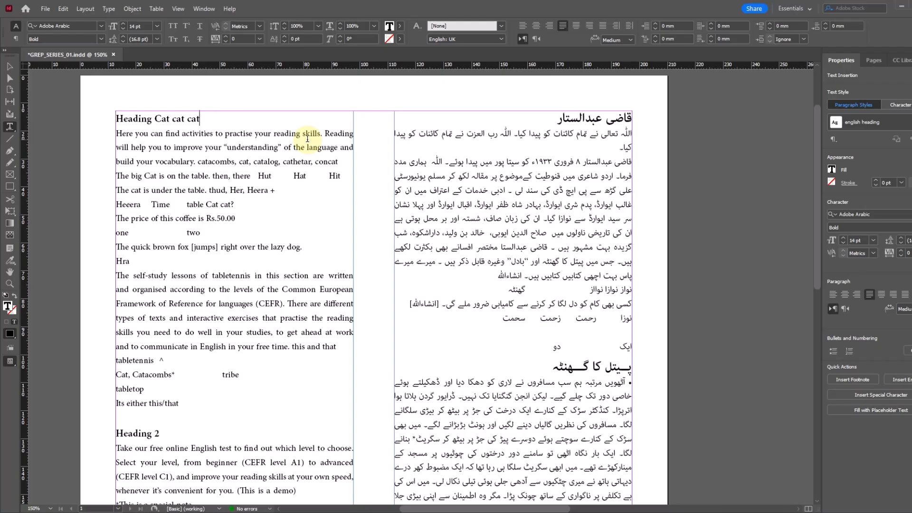
key("BackSpace")
key("BackSpace")
key("BackSpace")
key("BackSpace")
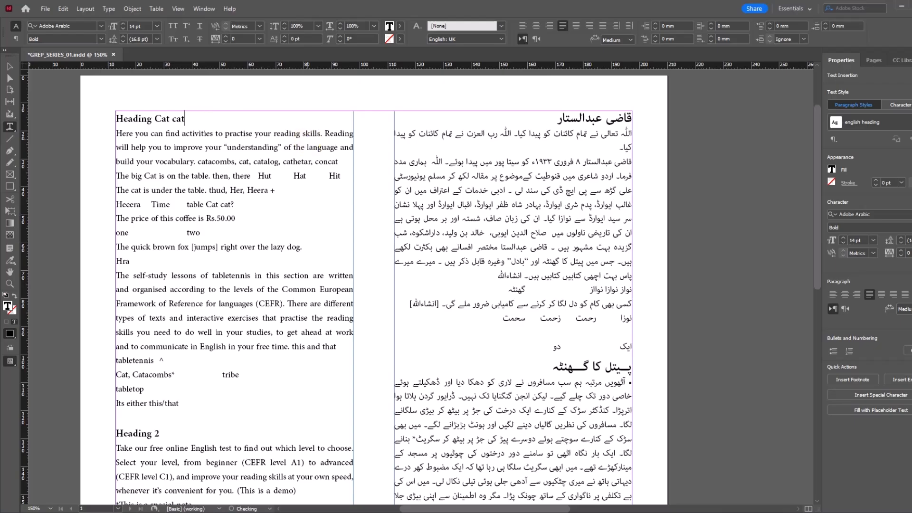
Show the document's paragraph styles.
left_click(204, 8)
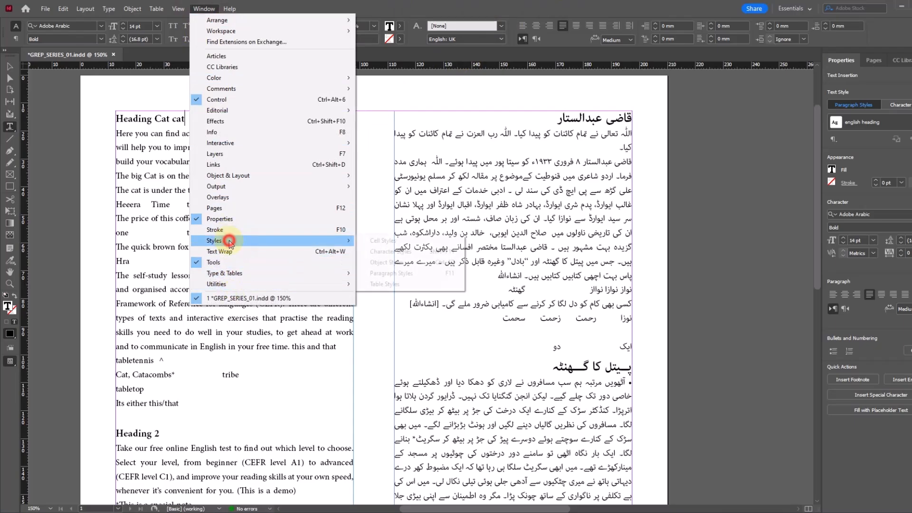
mouse_move(231, 241)
left_click(391, 273)
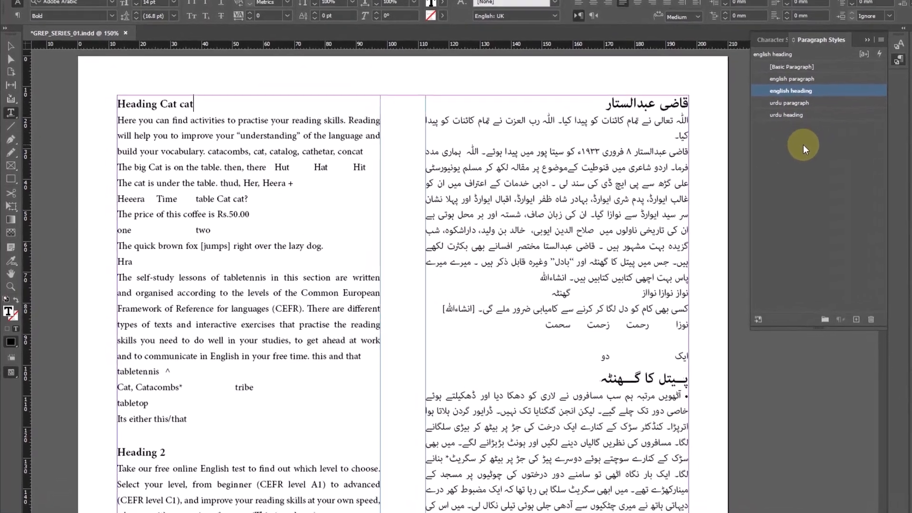
left_click(755, 193)
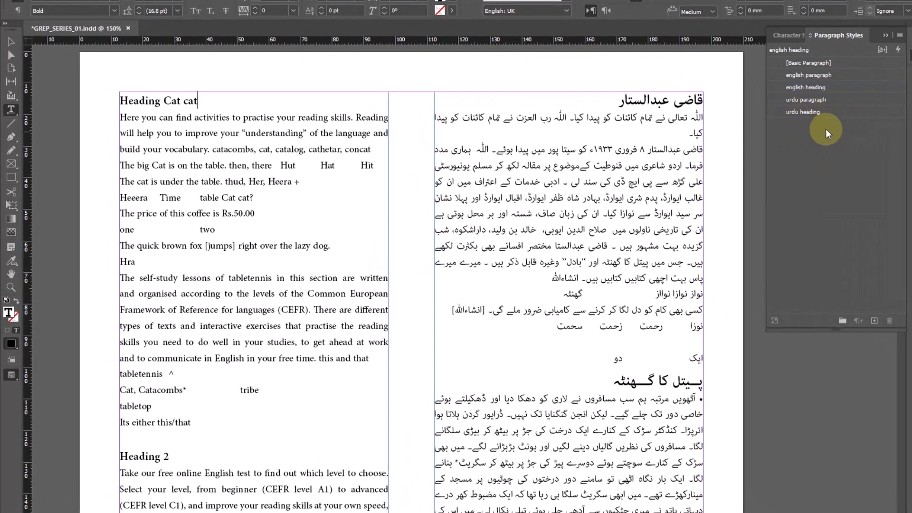
Delete the existing "Cat" and "cat" GREP styles from the "english paragraph" style and save it.
right_click(831, 76)
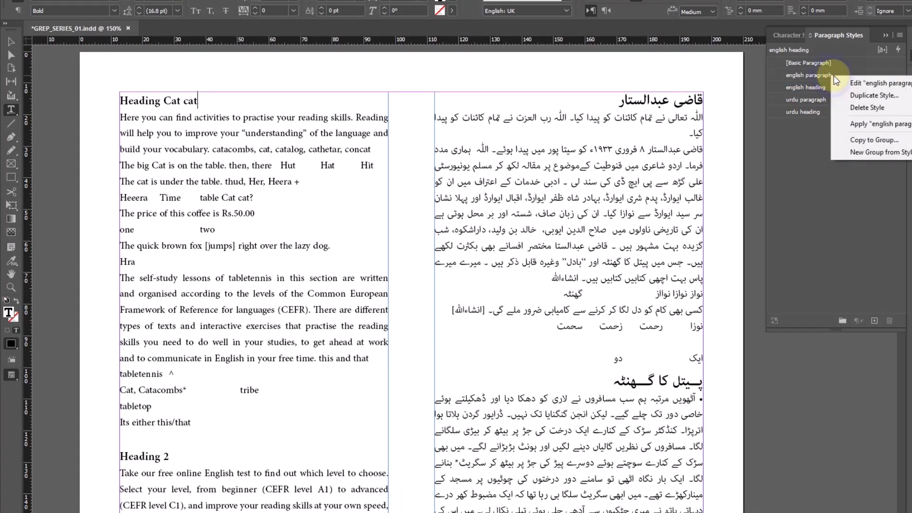
left_click(874, 85)
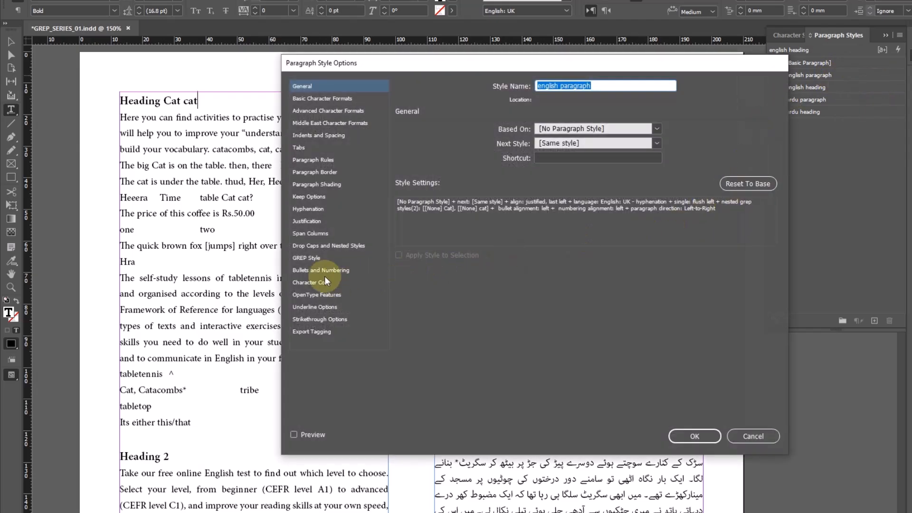
left_click(299, 257)
left_click(528, 126)
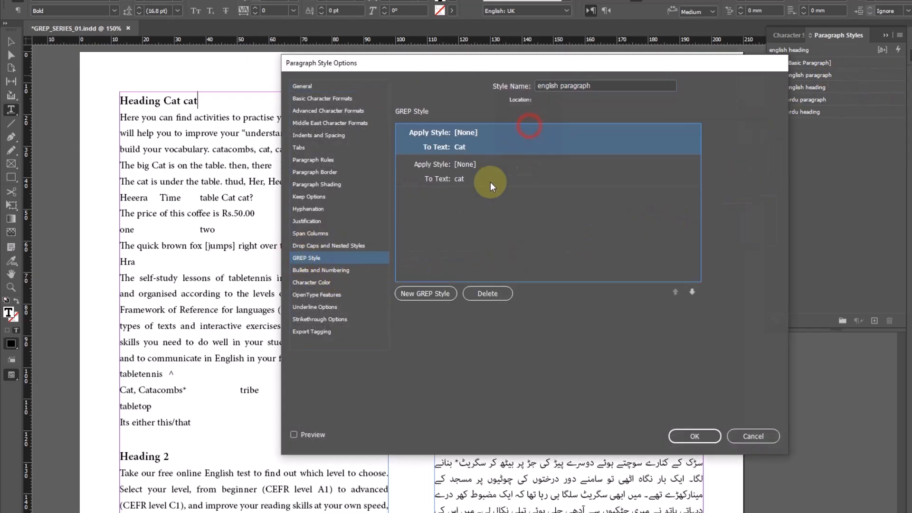
left_click(488, 293)
left_click(489, 295)
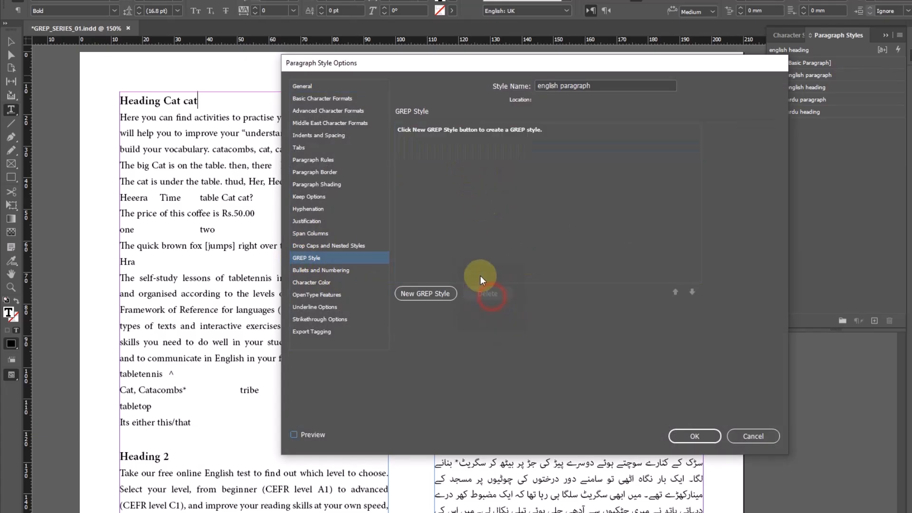
left_click(721, 436)
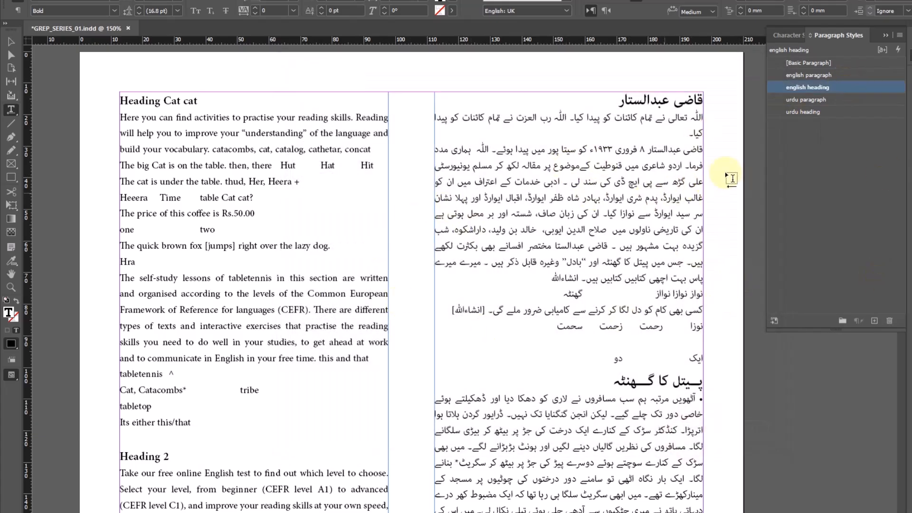
Create a character style named "red" with a red character color.
left_click(790, 33)
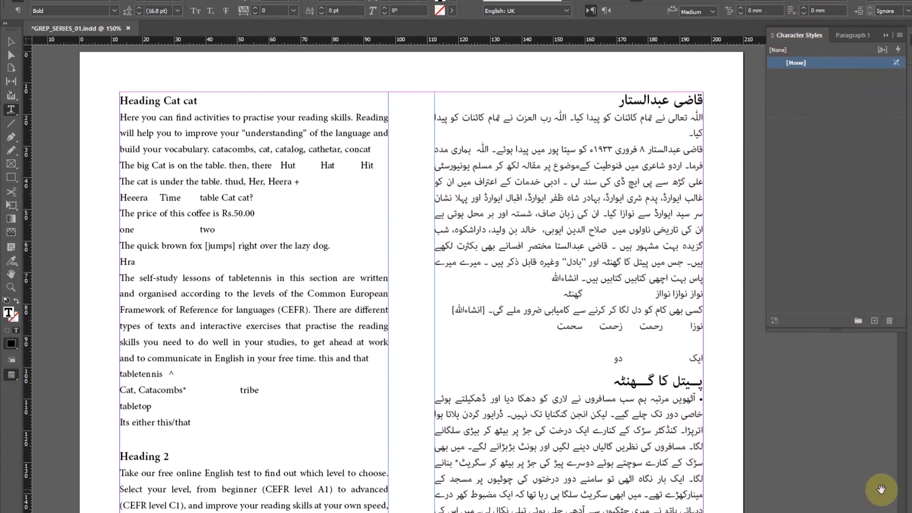
left_click(875, 322, "alt")
type("red")
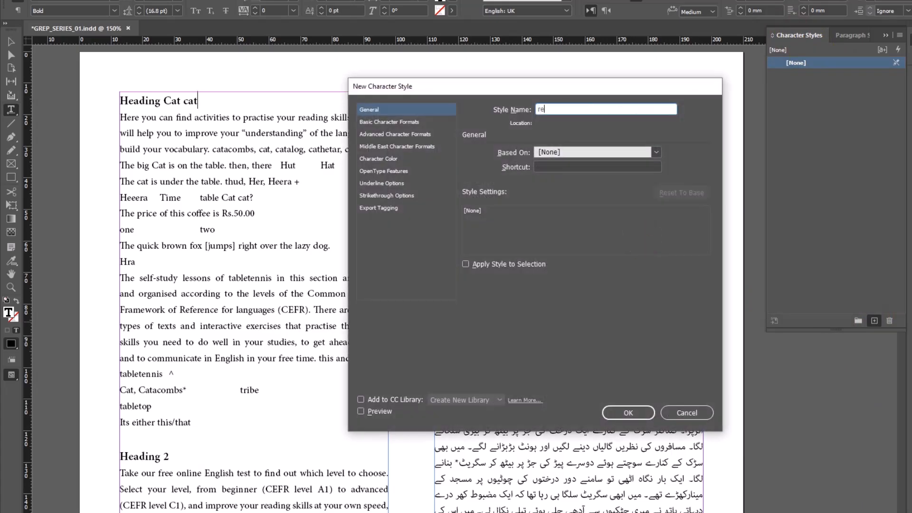
left_click(380, 160)
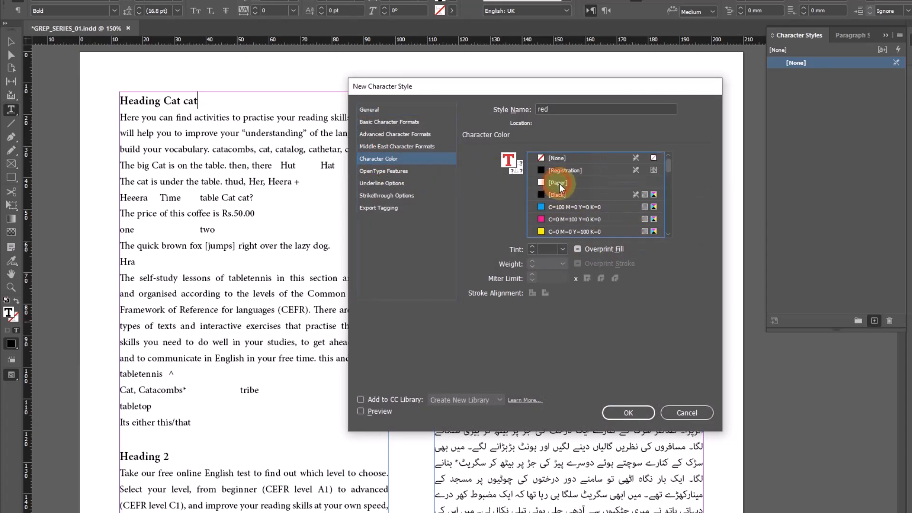
left_click(627, 413)
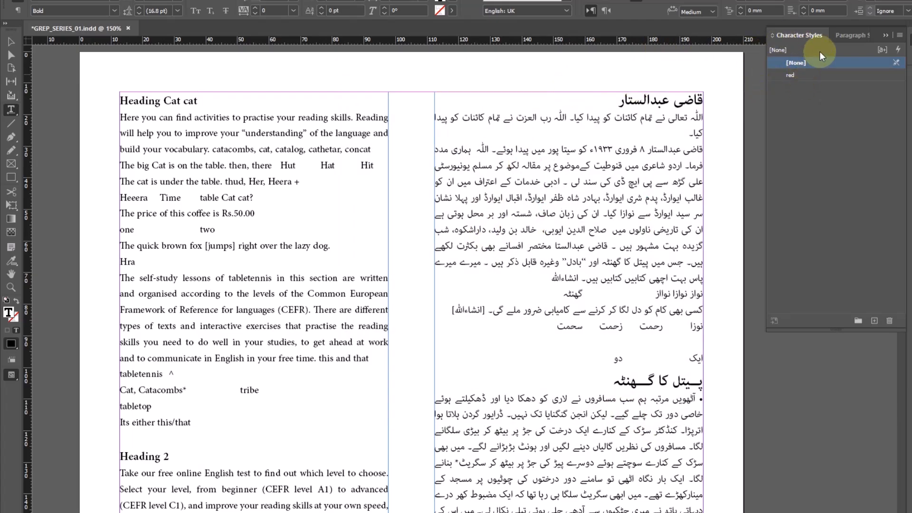
Check which paragraph styles the heading and the body text in the English column use.
left_click(847, 35)
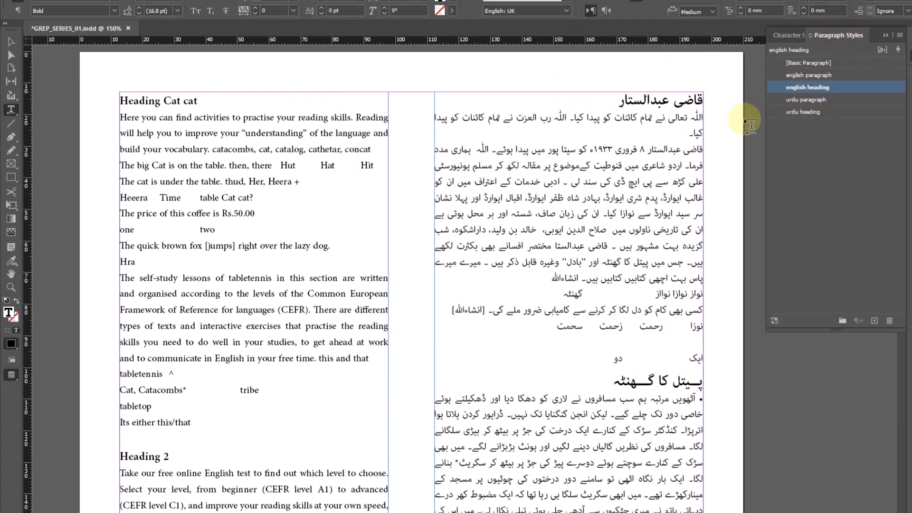
left_click(154, 133)
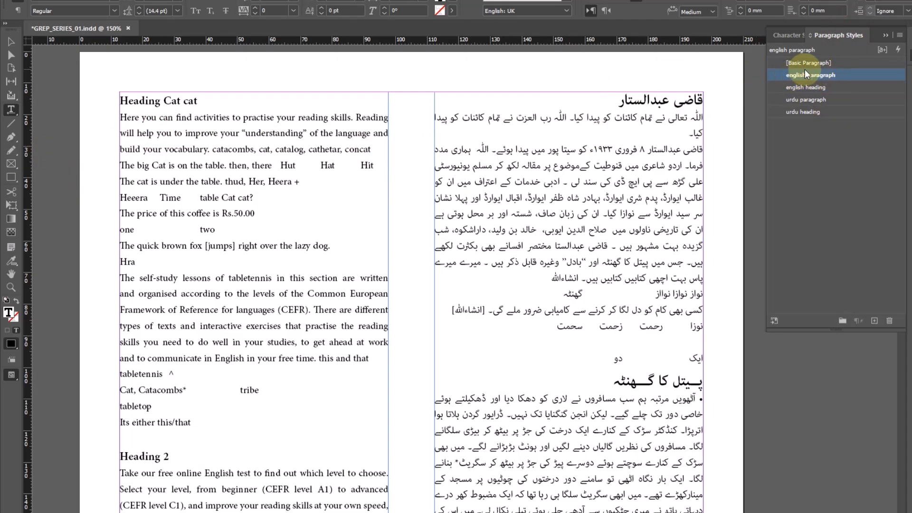
left_click_drag(192, 119, 264, 293)
left_click(172, 100)
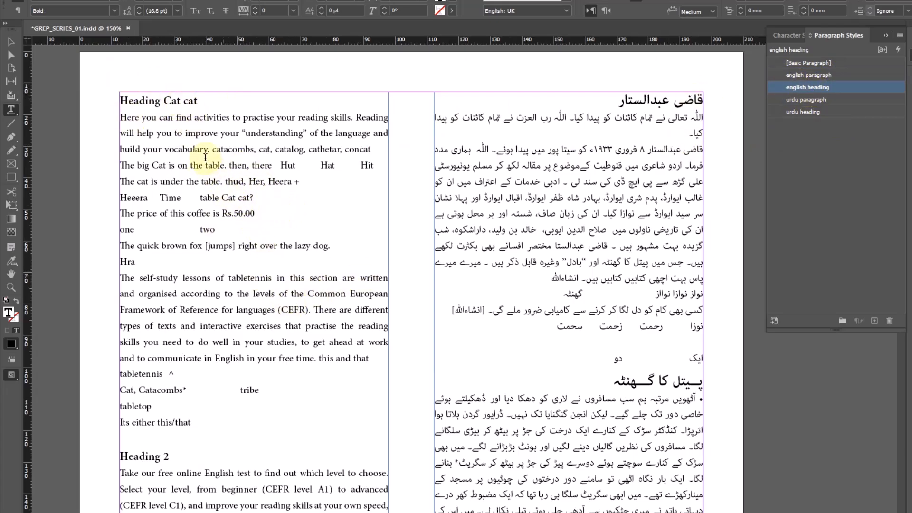
left_click_drag(193, 150, 280, 342)
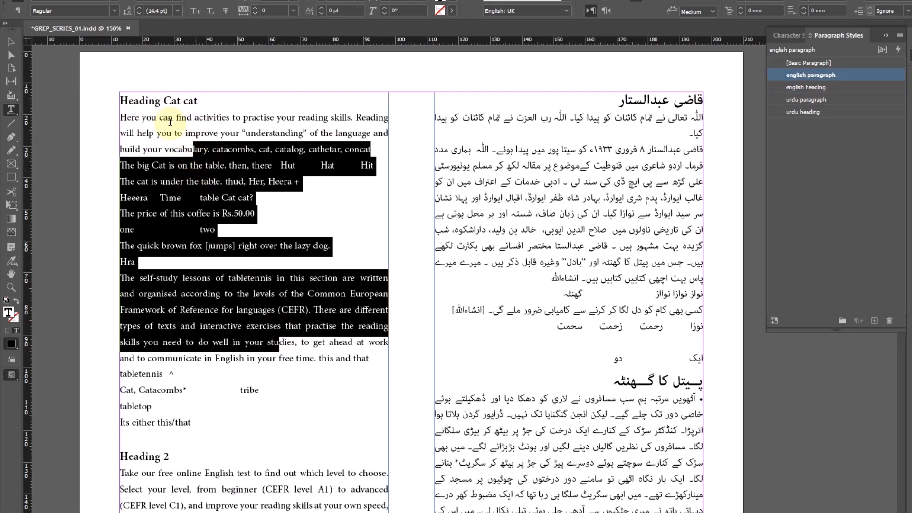
left_click(256, 203)
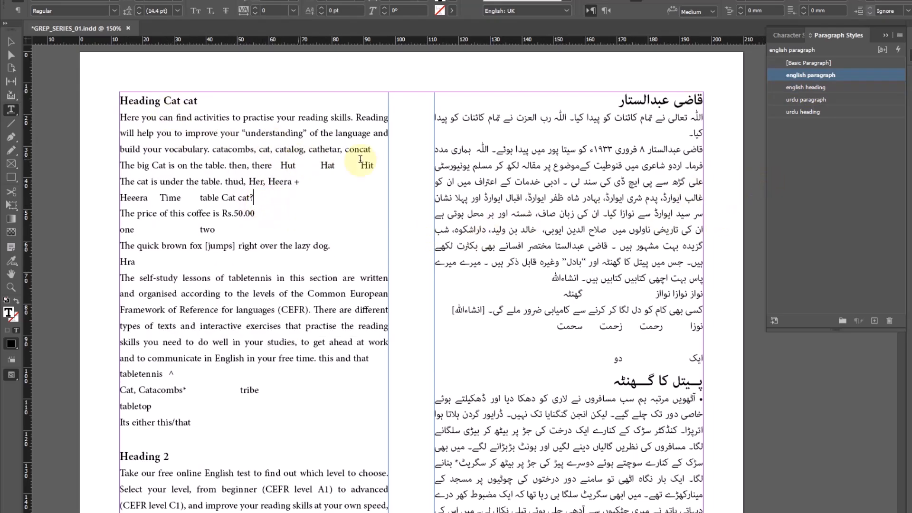
left_click(379, 150)
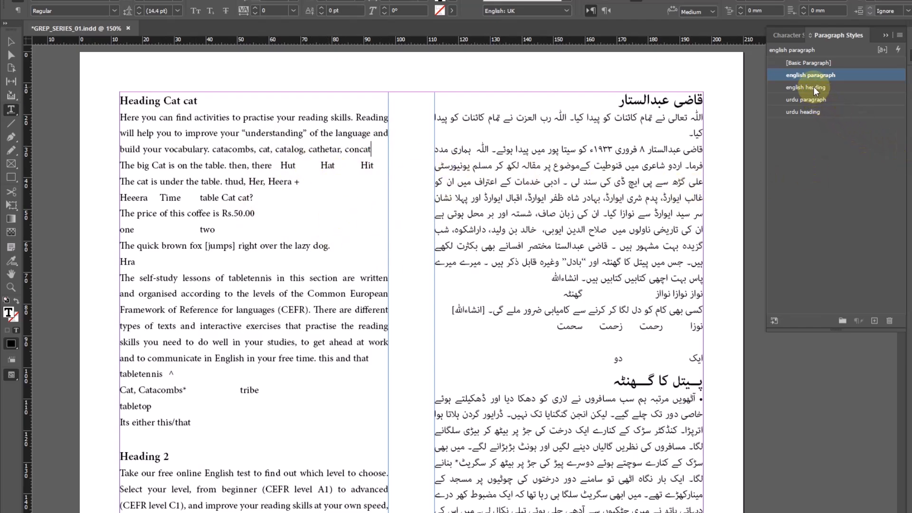
Edit the "english paragraph" style and add a new GREP style to it.
right_click(808, 76)
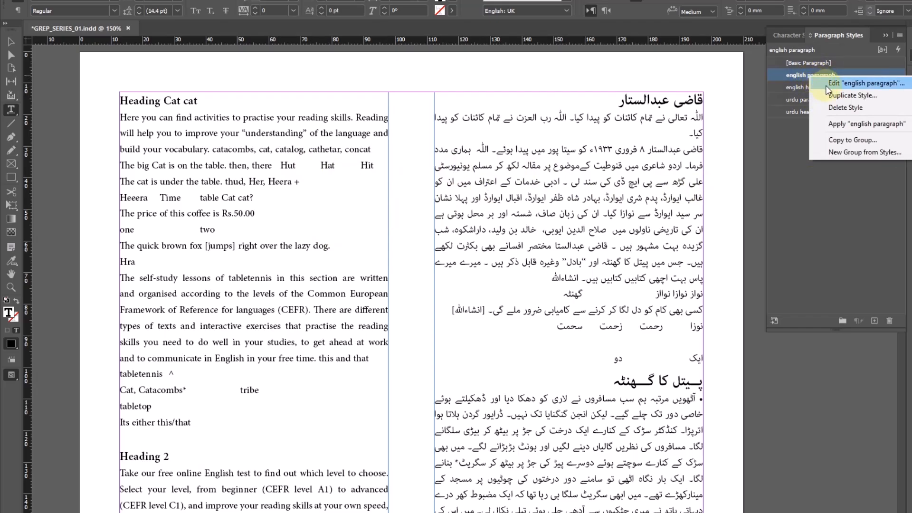
left_click(826, 85)
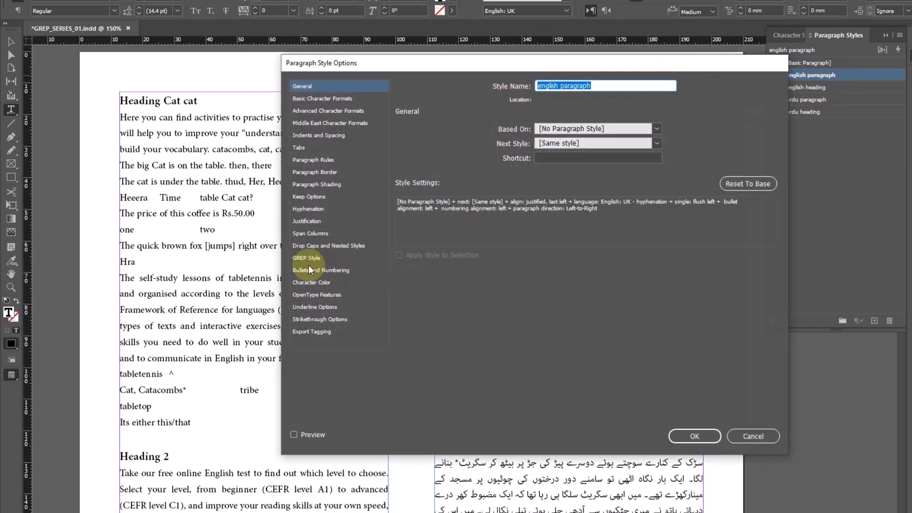
left_click(306, 258)
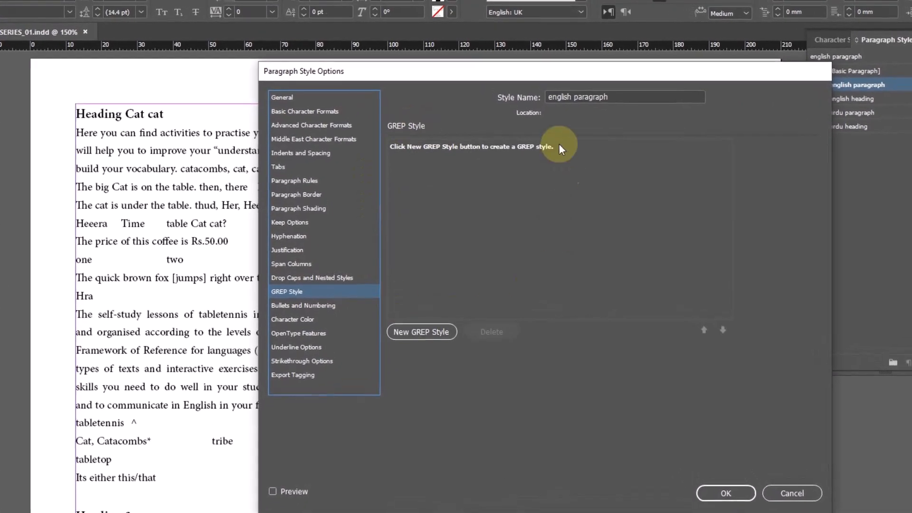
left_click_drag(503, 80, 465, 72)
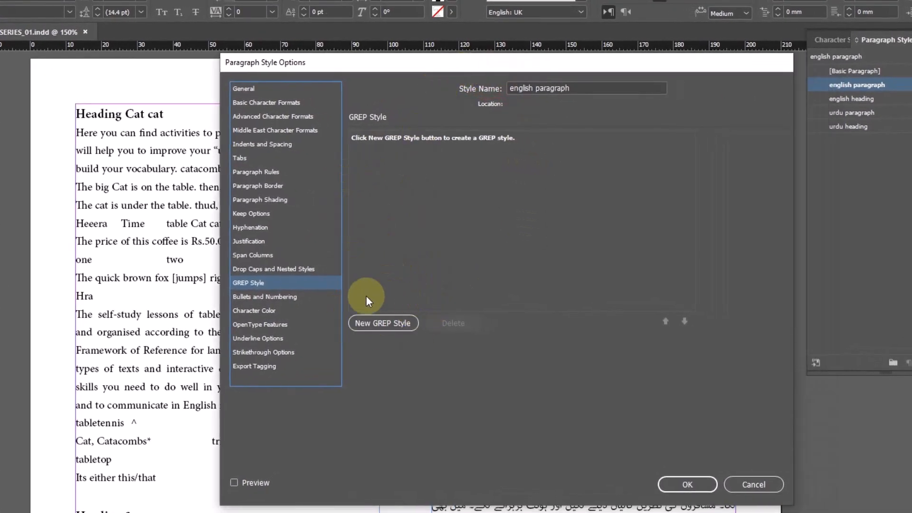
left_click(389, 324)
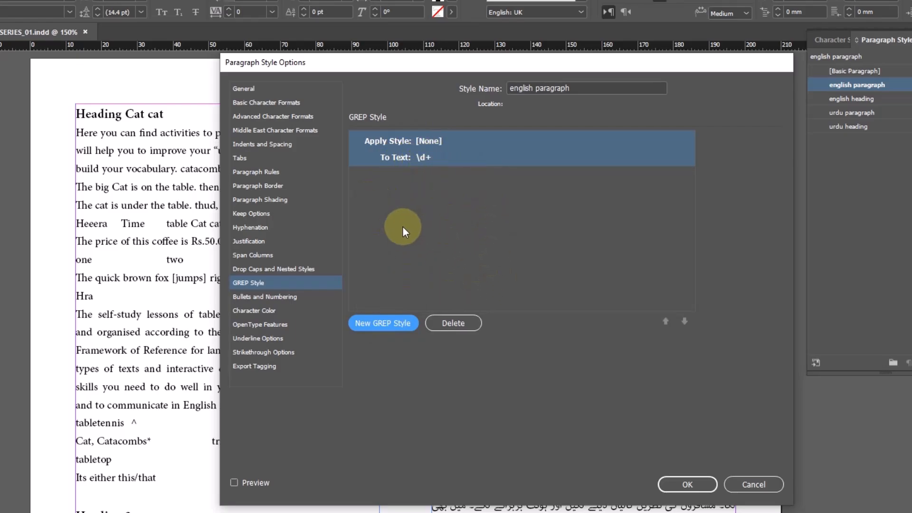
left_click_drag(406, 67, 362, 94)
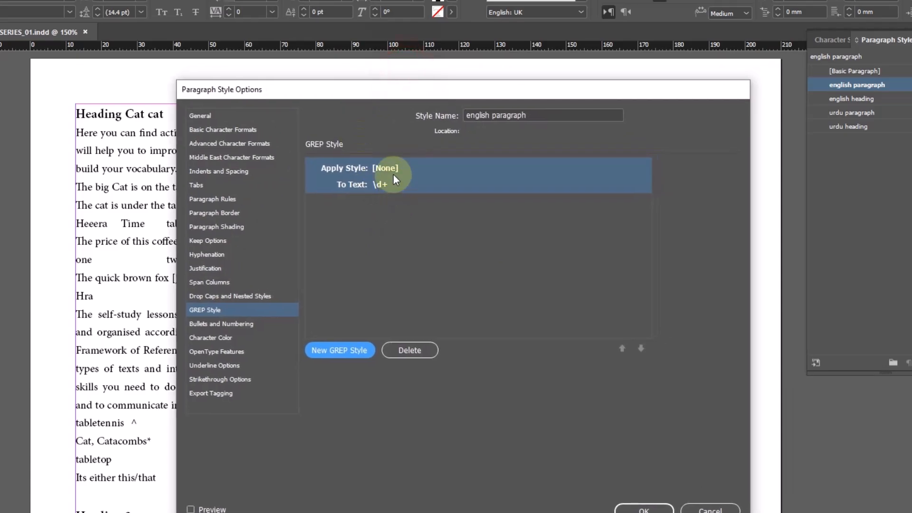
Make the new GREP style apply the "red" character style.
left_click(391, 167)
left_click(421, 169)
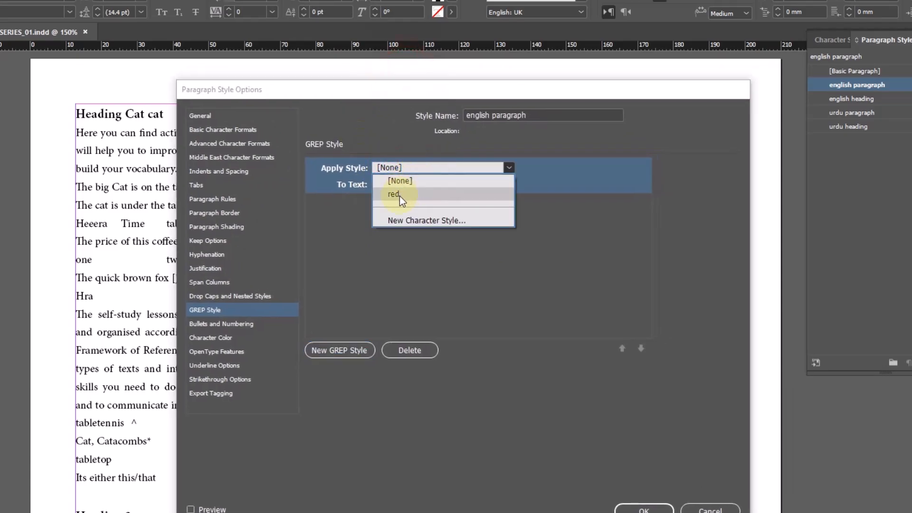
left_click(400, 196)
left_click(433, 246)
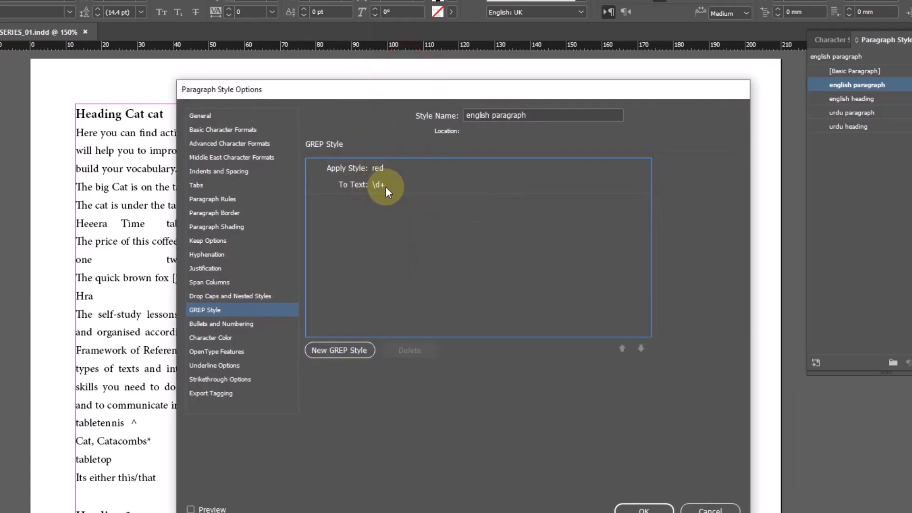
Set the GREP style's target text to "cat" and save the "english paragraph" style.
left_click(407, 183)
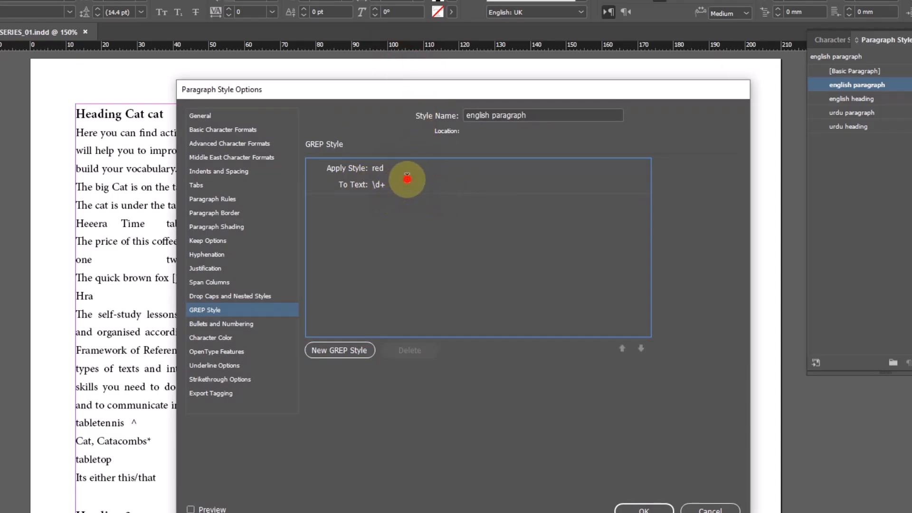
key("BackSpace")
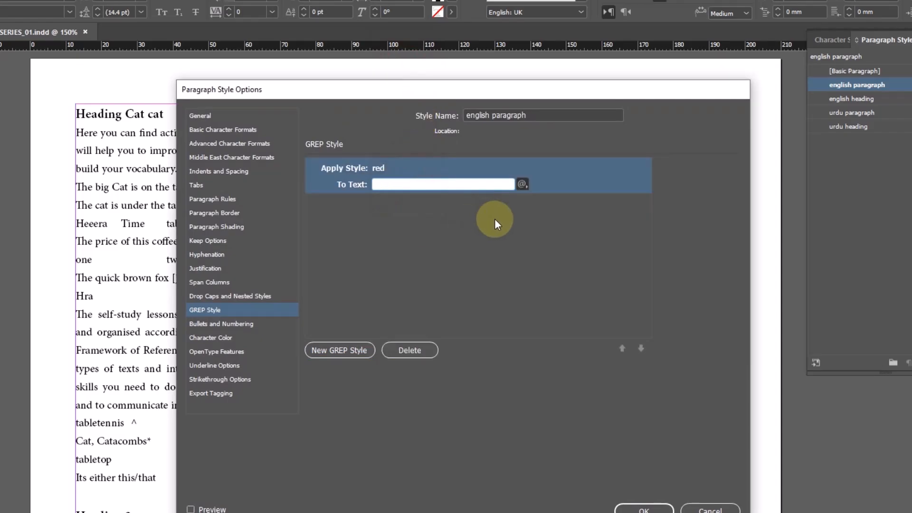
type("cat")
left_click(474, 264)
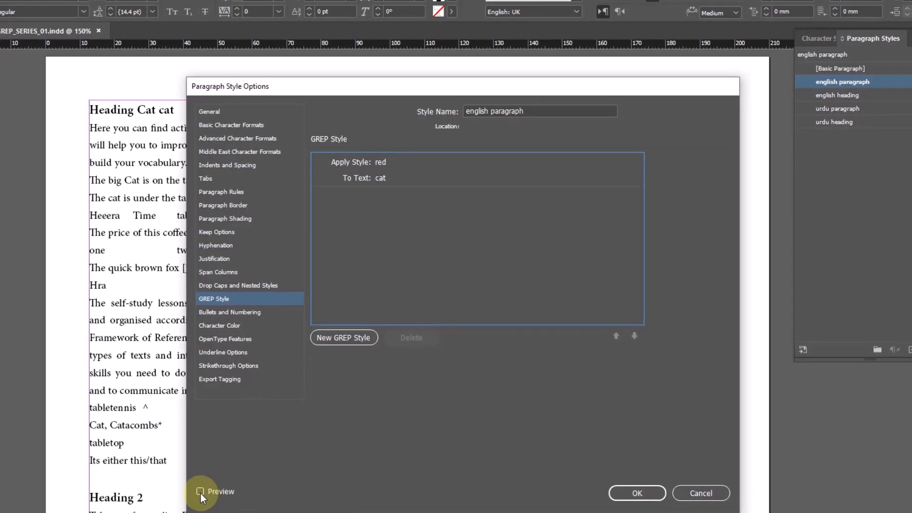
left_click(637, 494)
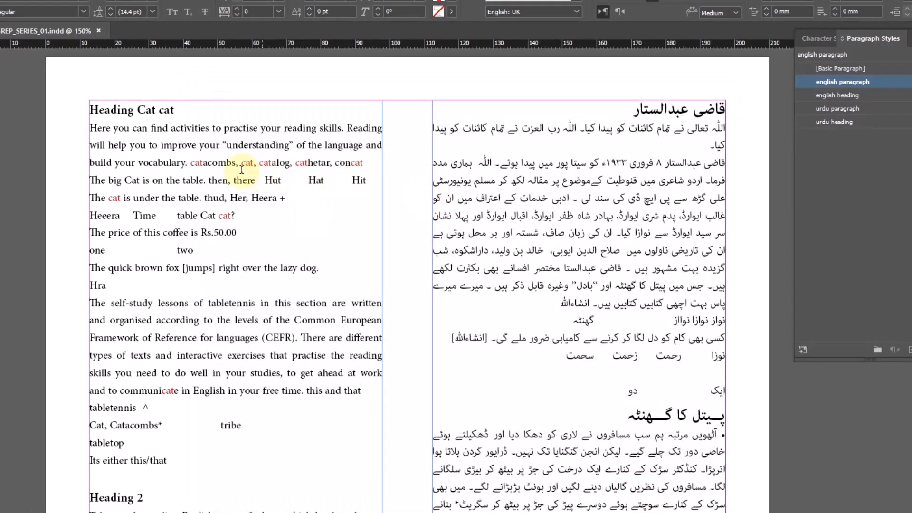
left_click(364, 164)
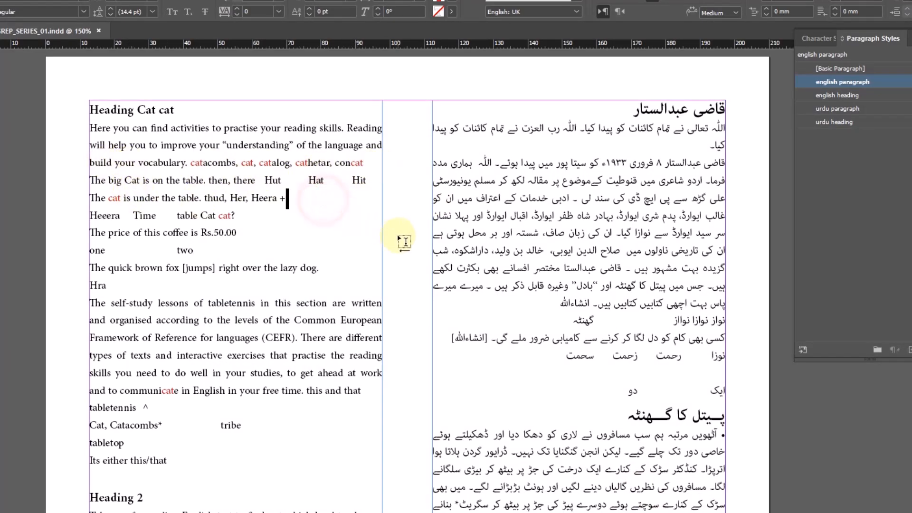
Add the text "cat Cat" after "two" in the English column's "one two" line.
key("Down")
key("Down")
key("Down")
key("Home")
key("Down")
key("Down")
key("End")
type("cat Cat")
Edit the "english paragraph" style and add a second GREP style to it.
right_click(853, 81)
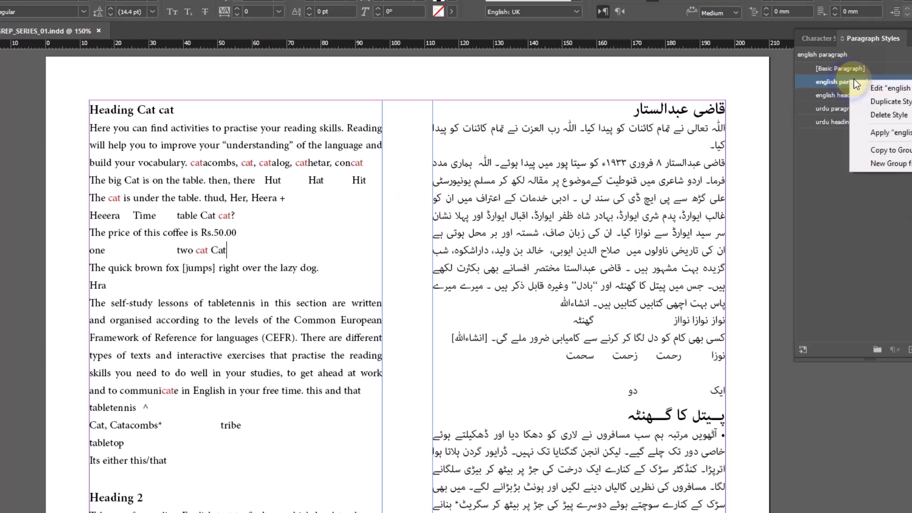
left_click(874, 88)
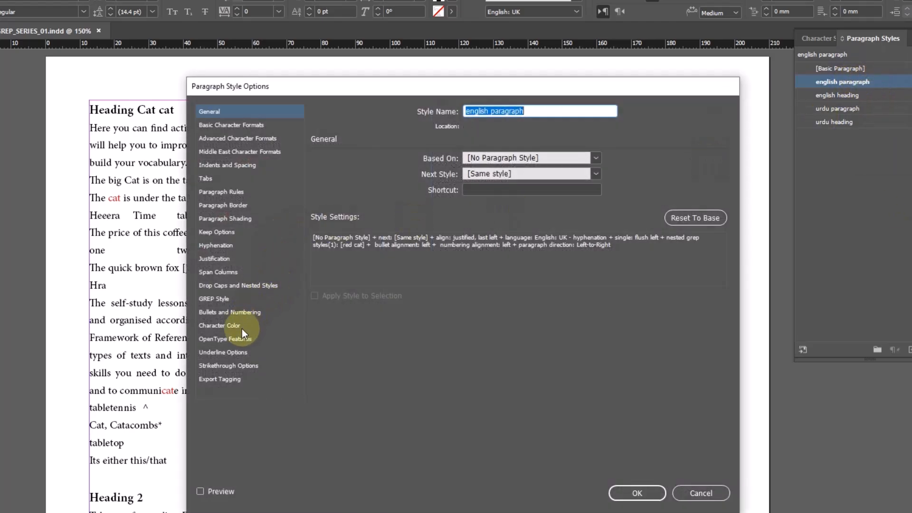
left_click(220, 299)
left_click(412, 220)
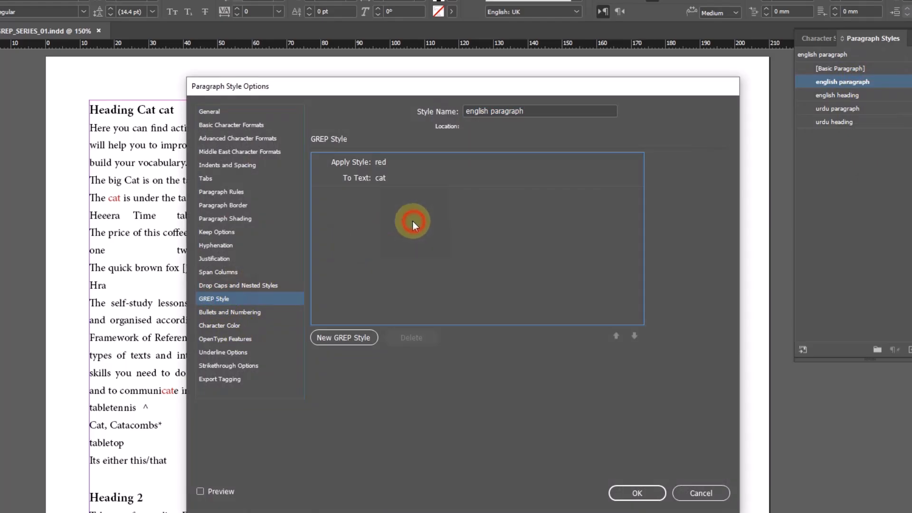
left_click(347, 338)
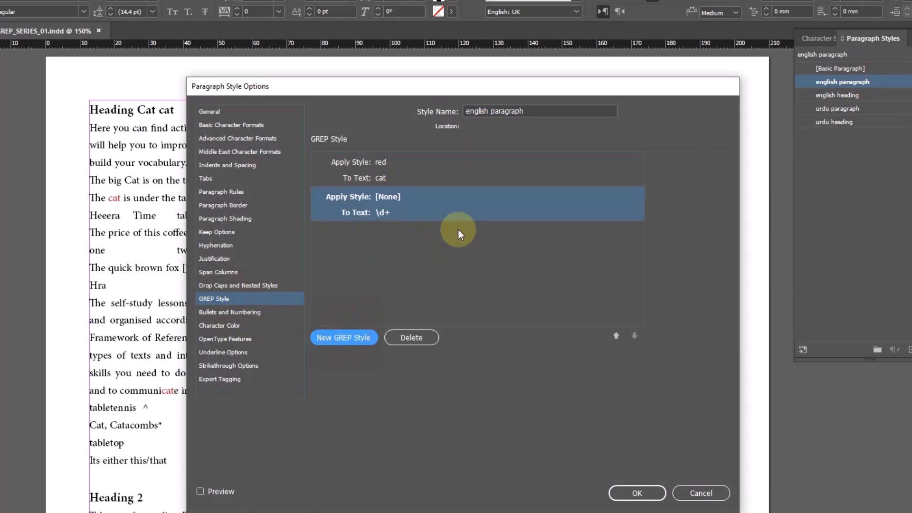
Make the second GREP style apply "red" to the text "Cat", preview it, and save the paragraph style.
left_click(385, 195)
left_click(420, 223)
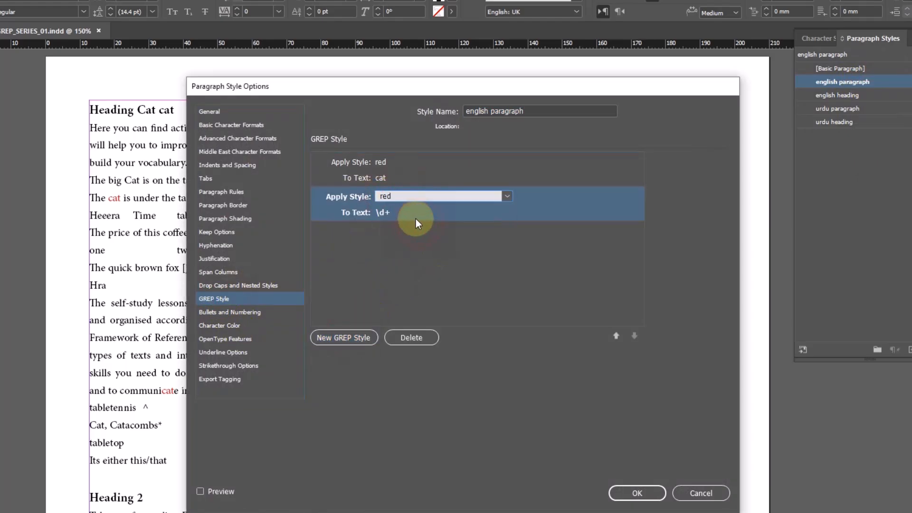
left_click(413, 213)
type("Cat")
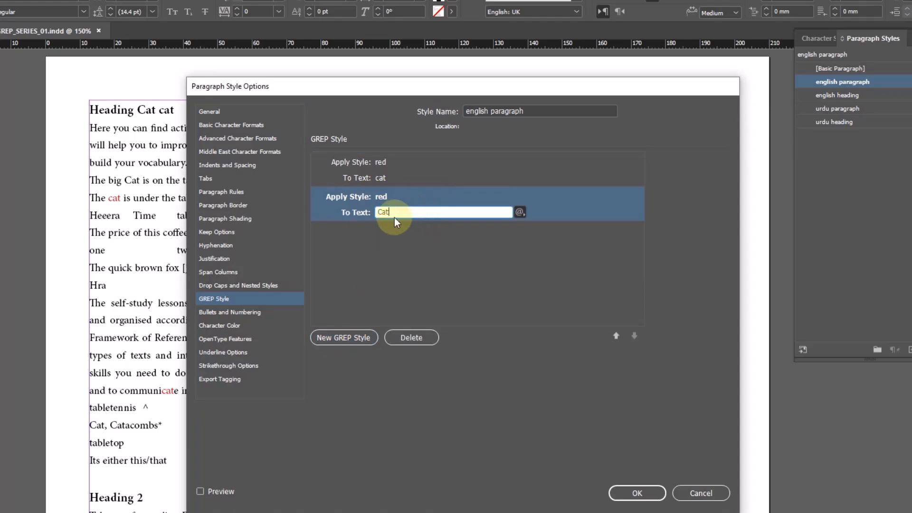
left_click(205, 491)
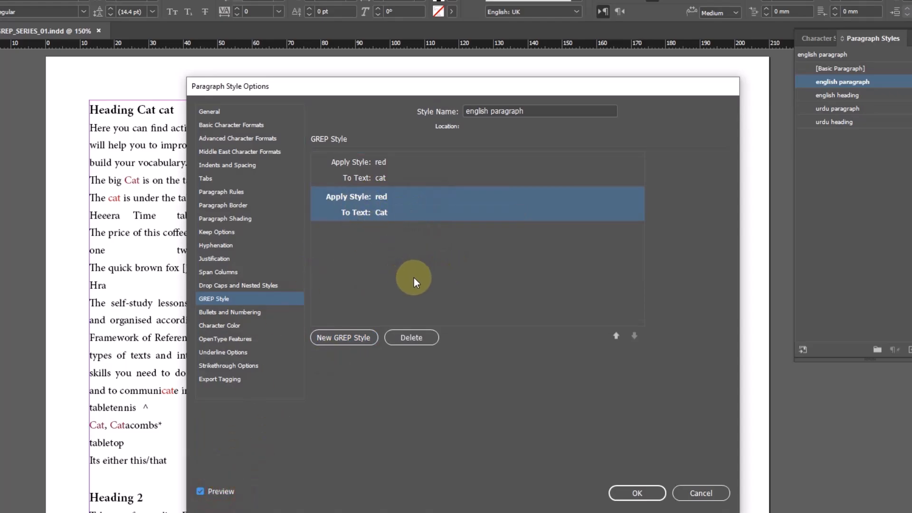
left_click(414, 277)
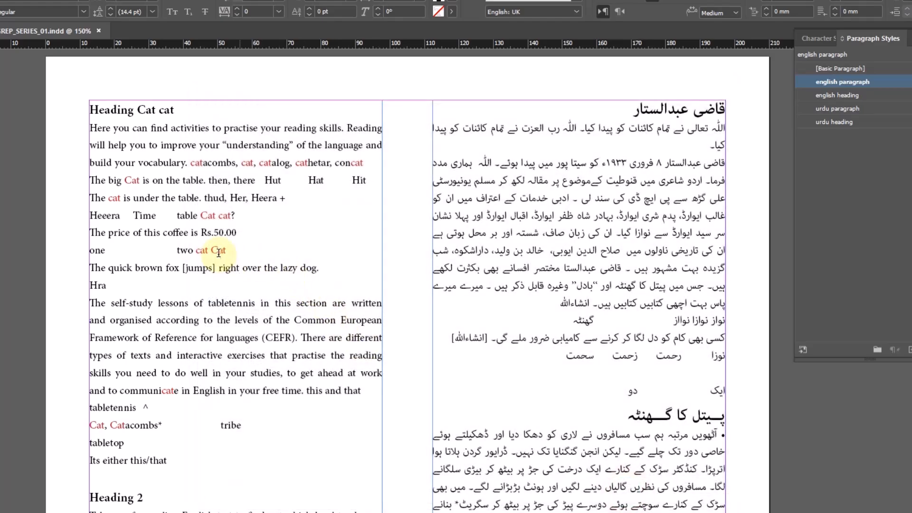
Compare the paragraph styles used by the English heading and the body text containing "cat".
left_click_drag(124, 108, 164, 110)
left_click(123, 110)
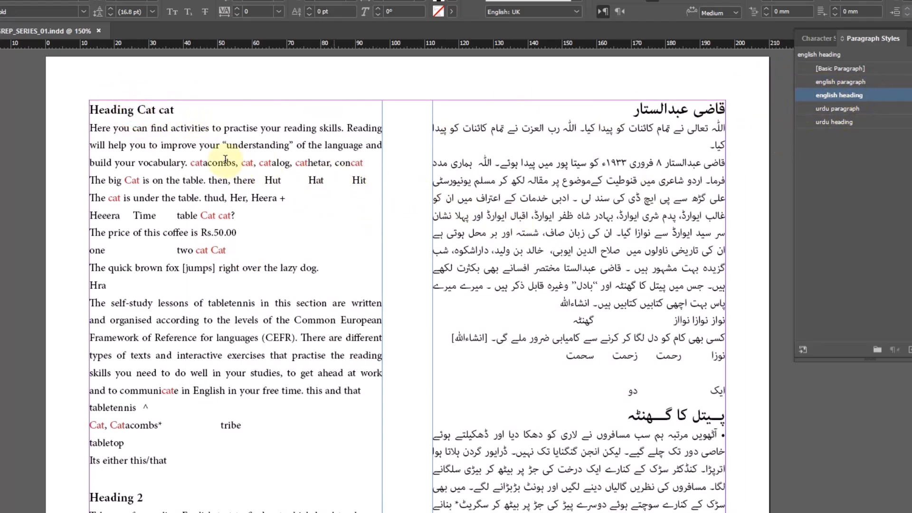
left_click_drag(182, 154, 200, 216)
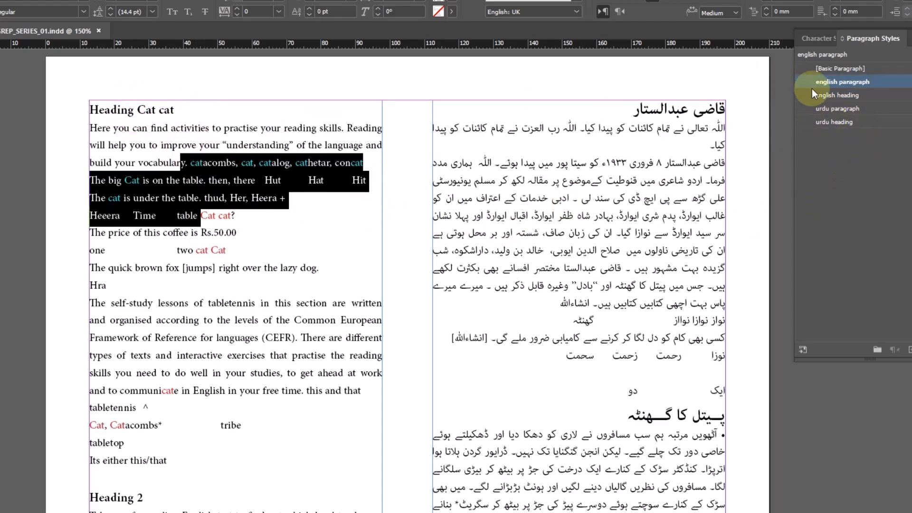
left_click(263, 232)
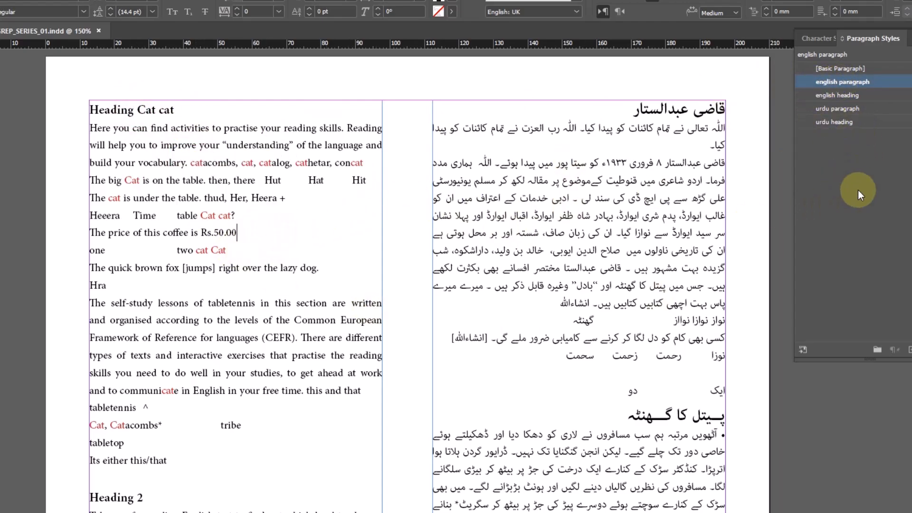
Review the "cat" and "Cat" GREP styles in the "english paragraph" style beside the English text.
right_click(837, 81)
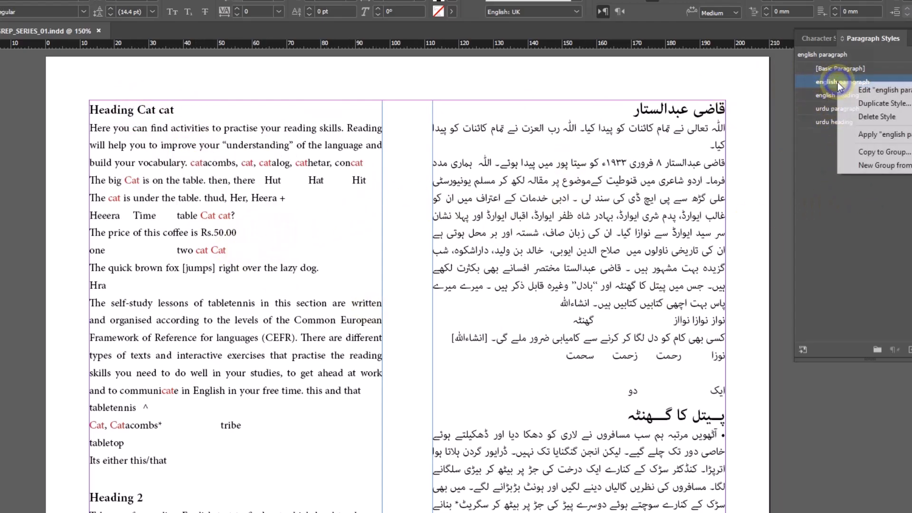
left_click(852, 90)
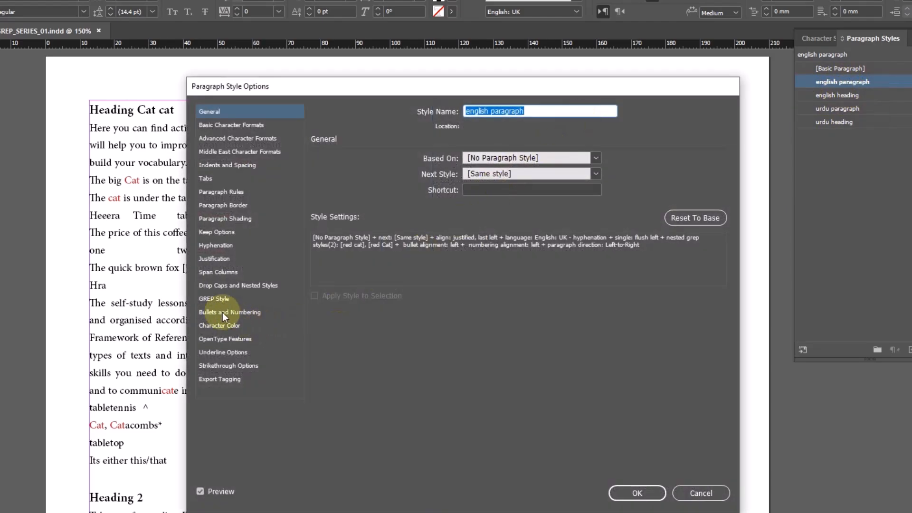
left_click(220, 298)
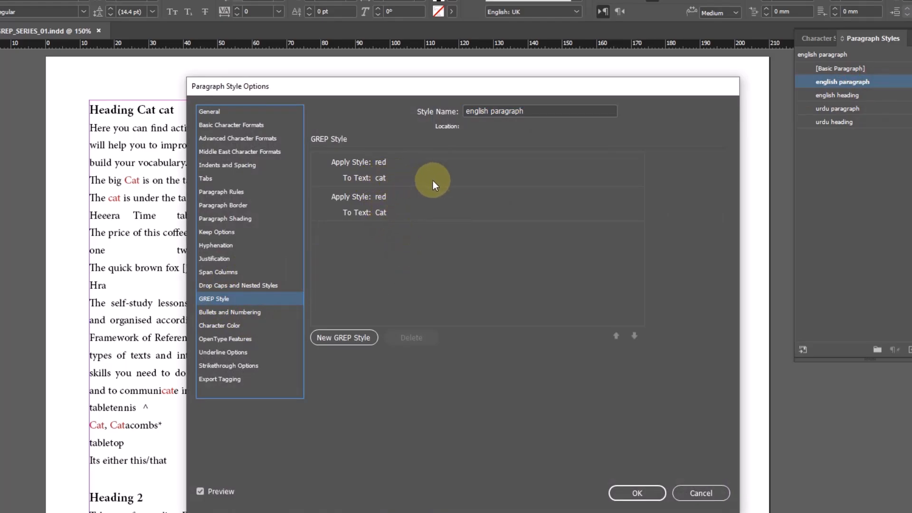
left_click_drag(369, 87, 354, 73)
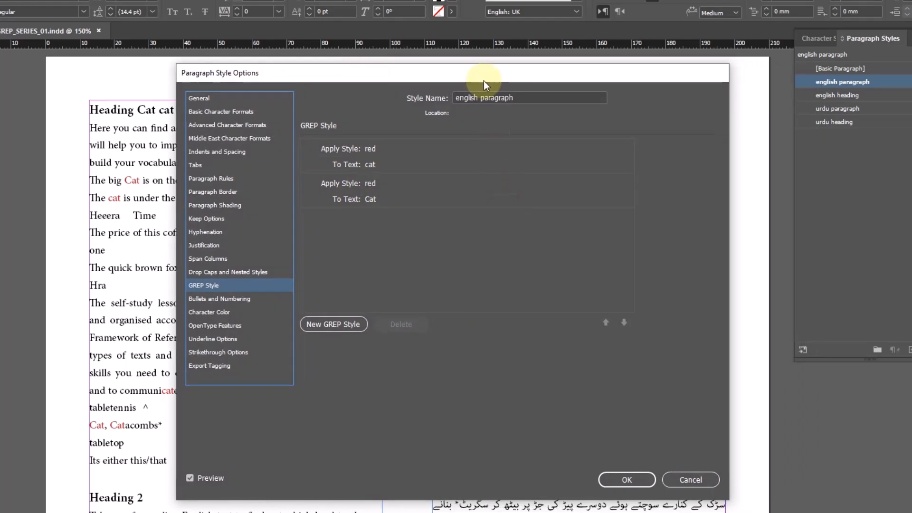
left_click_drag(471, 74, 530, 83)
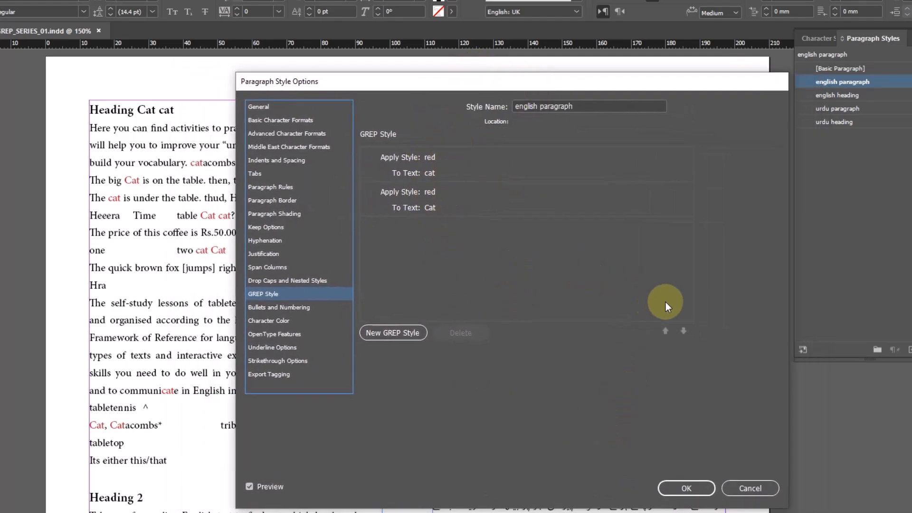
left_click(681, 489)
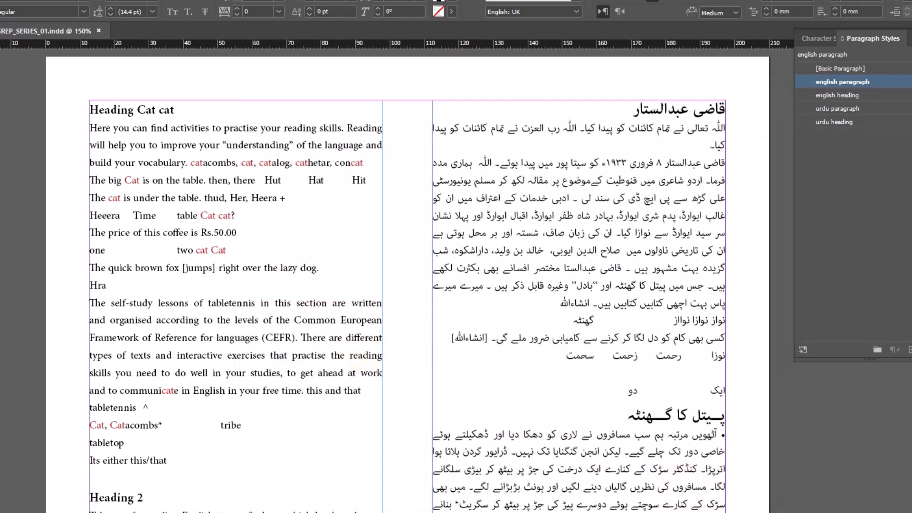
Examine the word "اللہ" at the start of the Urdu body text and in the bracketed "انشاءاللہ".
key("Escape")
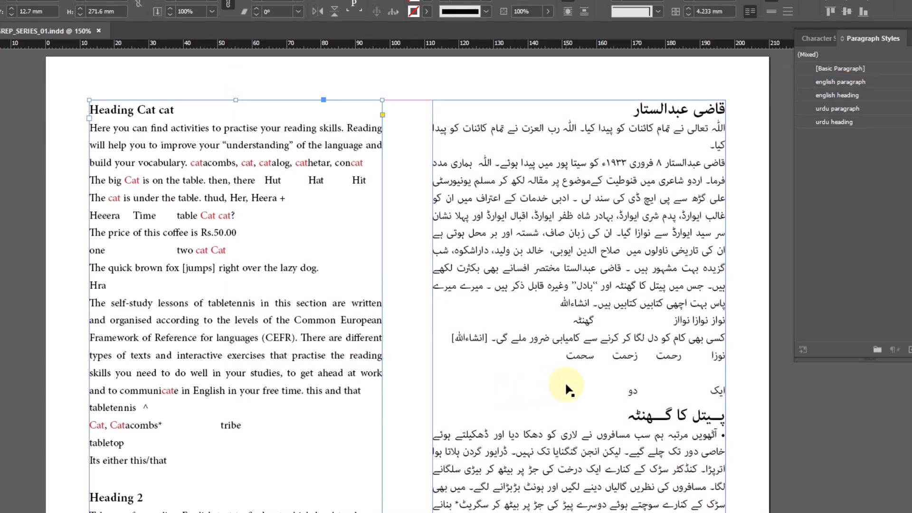
key("ctrl+shift+a")
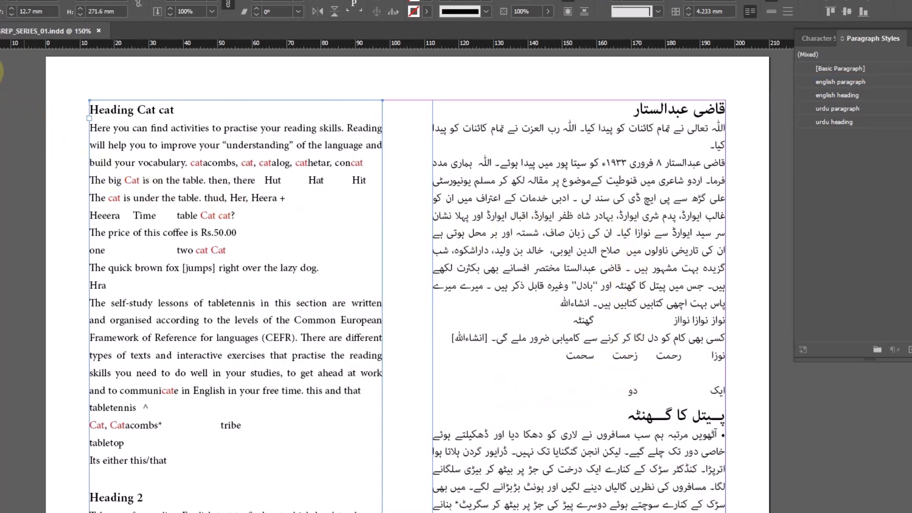
left_click_drag(671, 233, 490, 209)
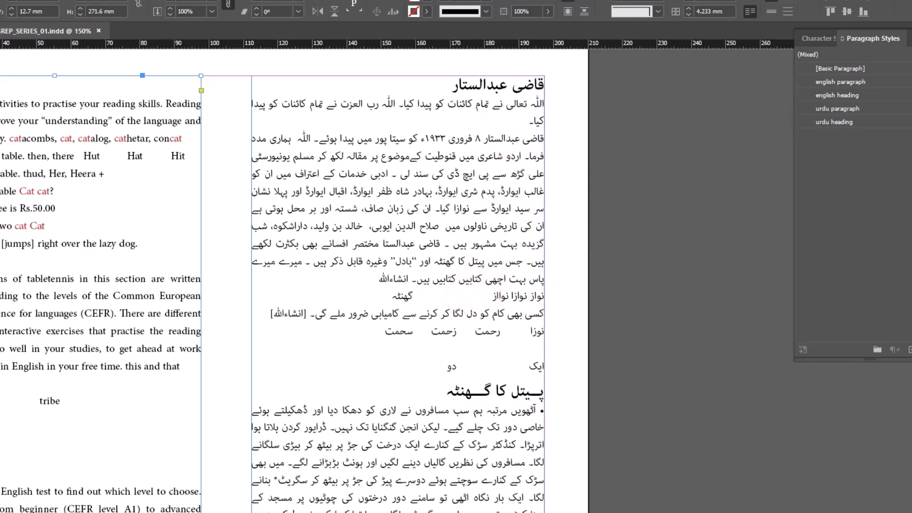
left_click_drag(225, 68, 550, 344)
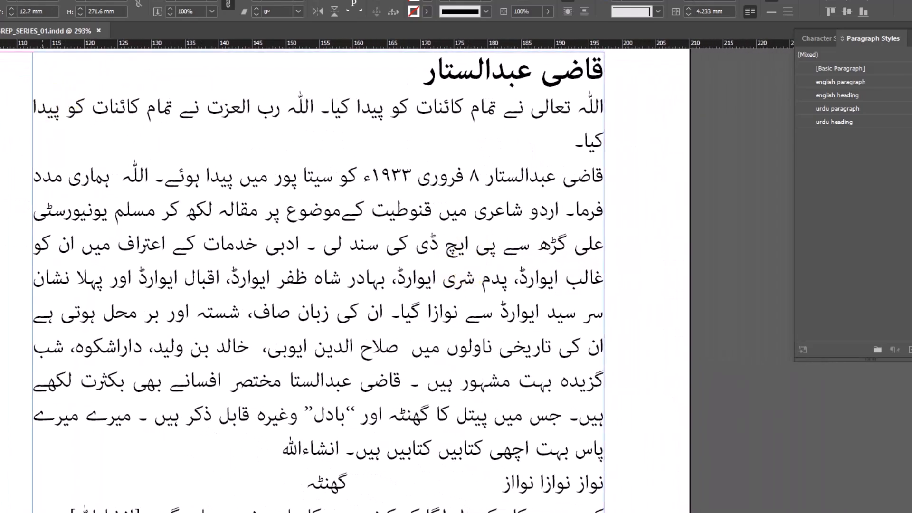
double_click(582, 115)
double_click(610, 121)
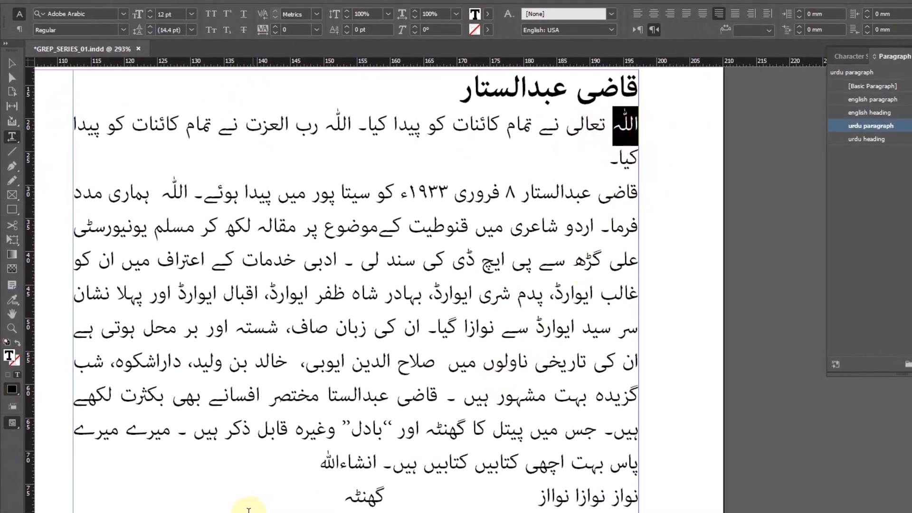
double_click(113, 494)
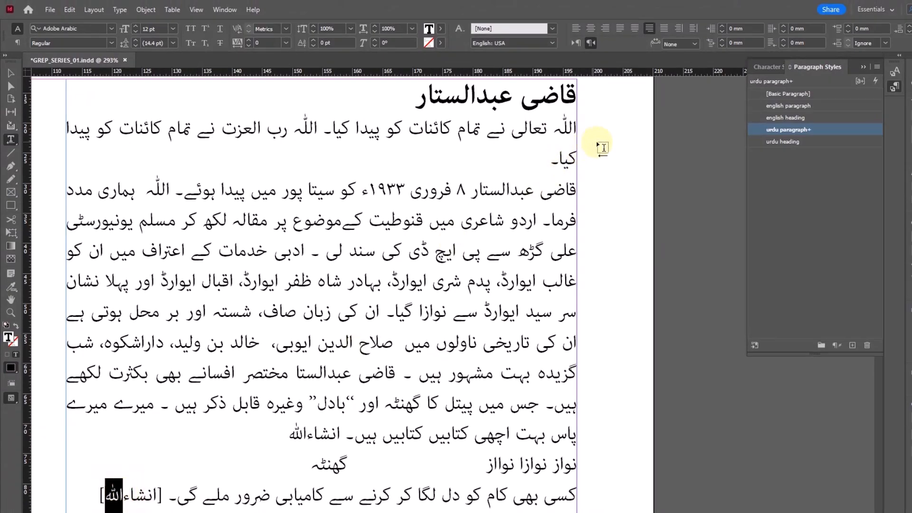
double_click(555, 132)
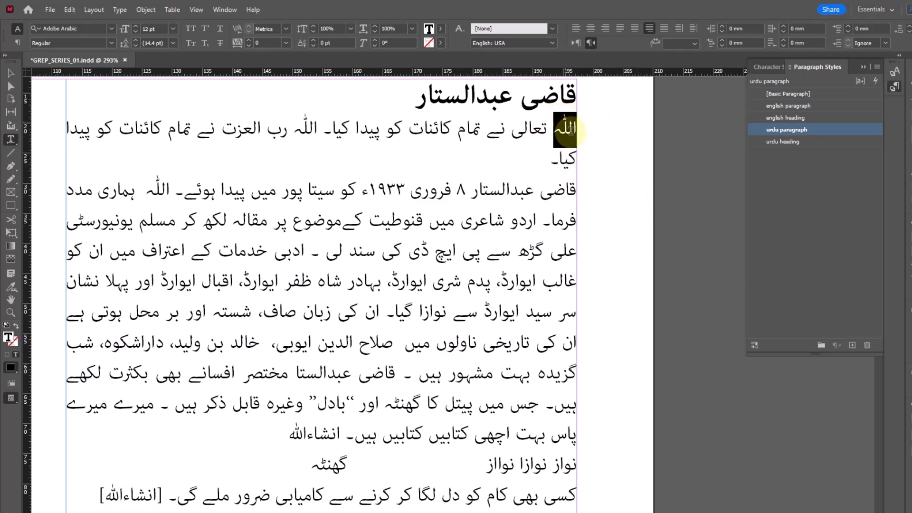
right_click(556, 121)
left_click(564, 143)
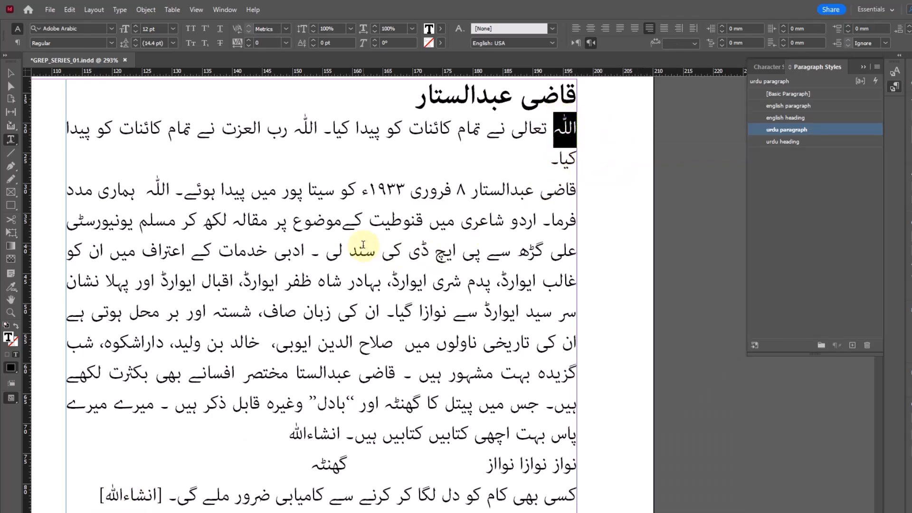
Clear the style overrides in the second Urdu body paragraph.
left_click(363, 245)
left_click(514, 209)
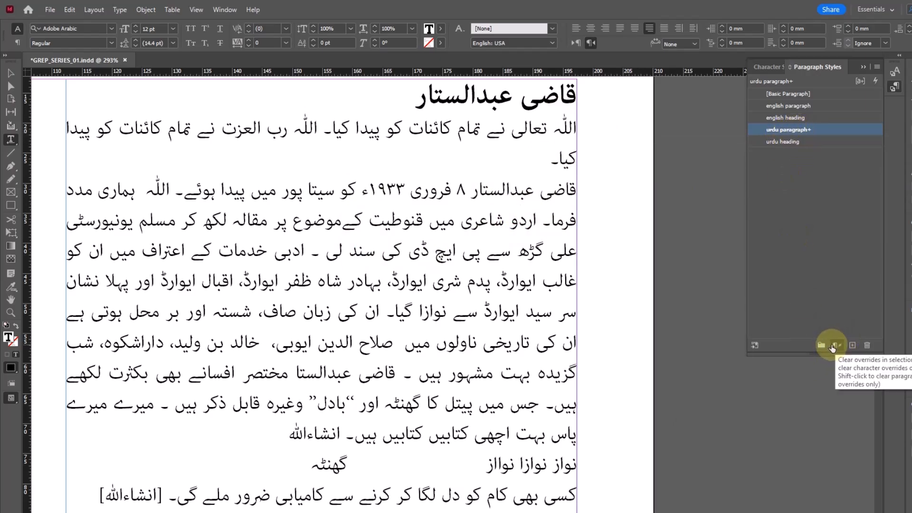
left_click(835, 346)
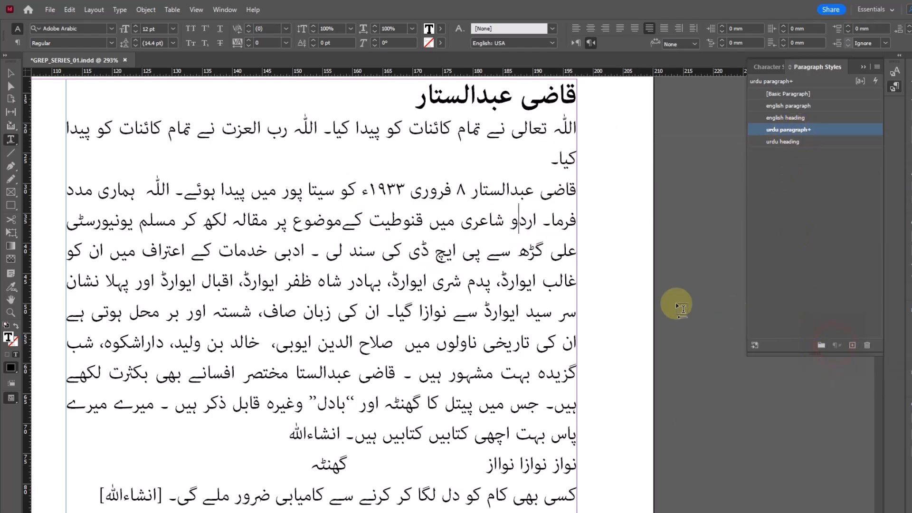
right_click(775, 130)
left_click(787, 139)
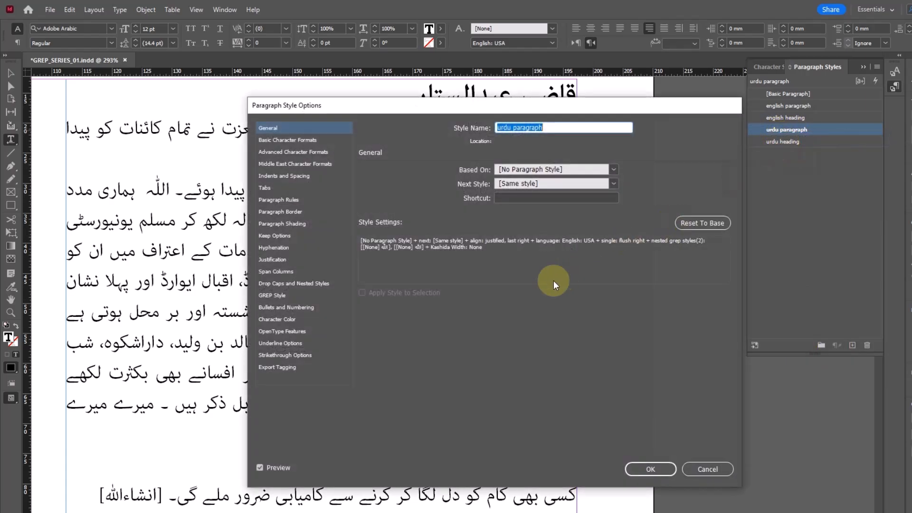
left_click(284, 296)
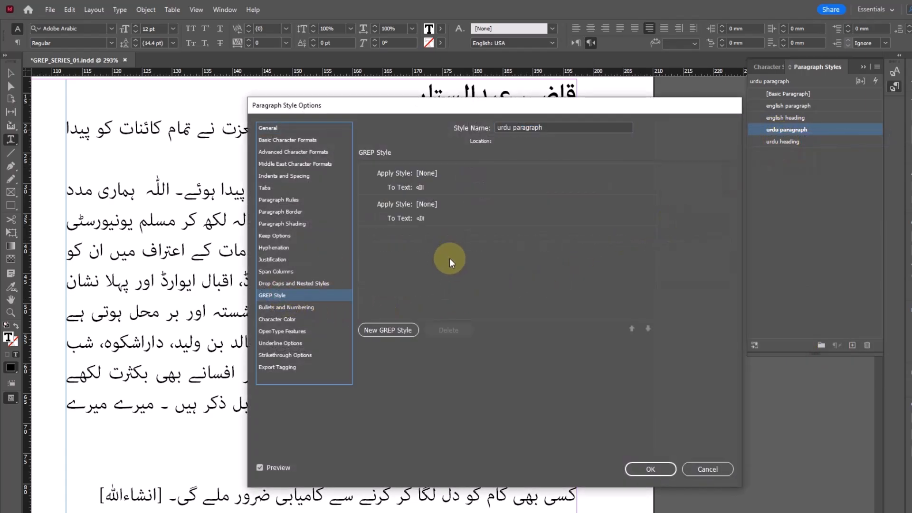
left_click(439, 174)
left_click(448, 330)
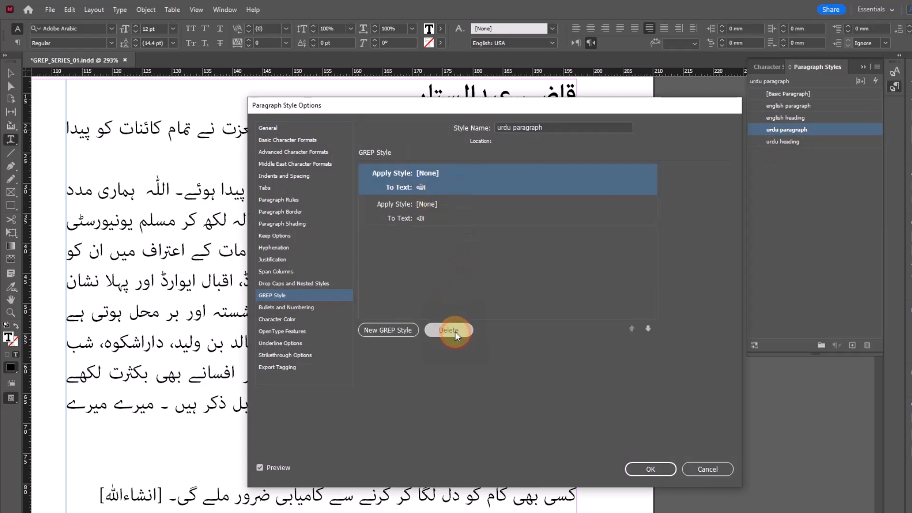
left_click(455, 330)
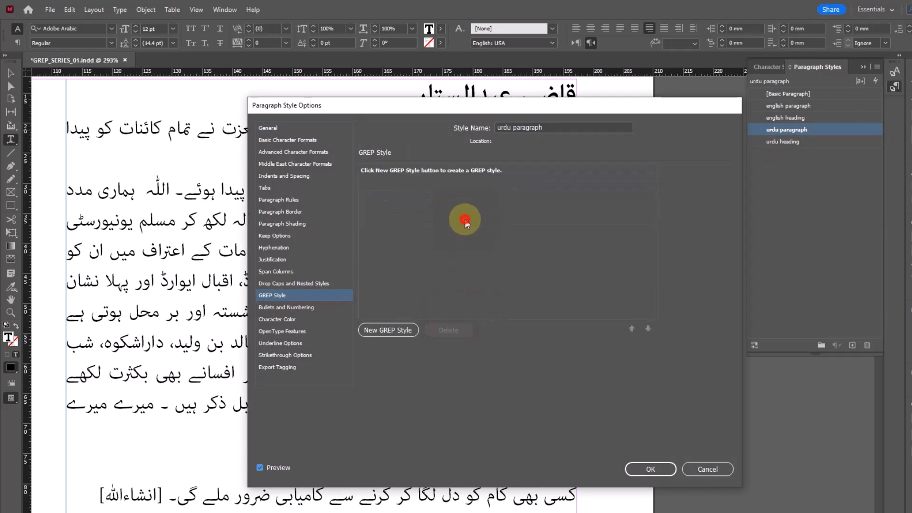
left_click(403, 331)
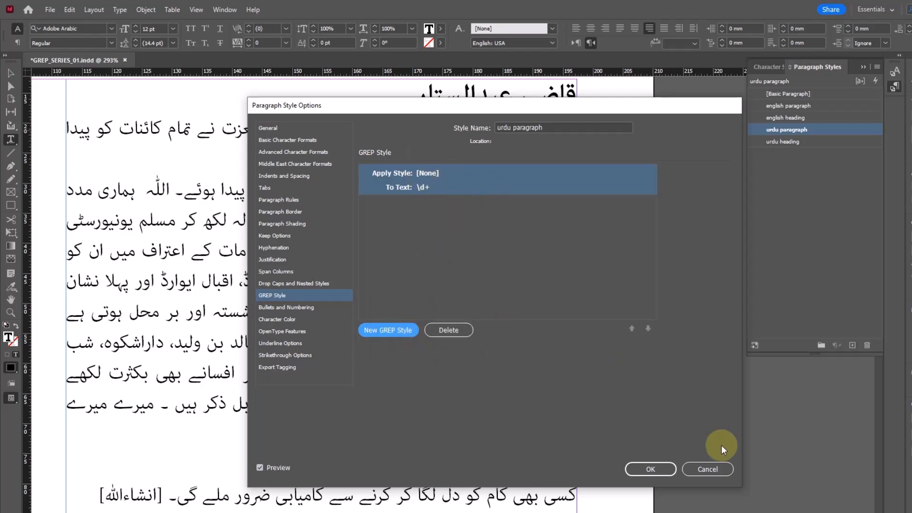
left_click(708, 469)
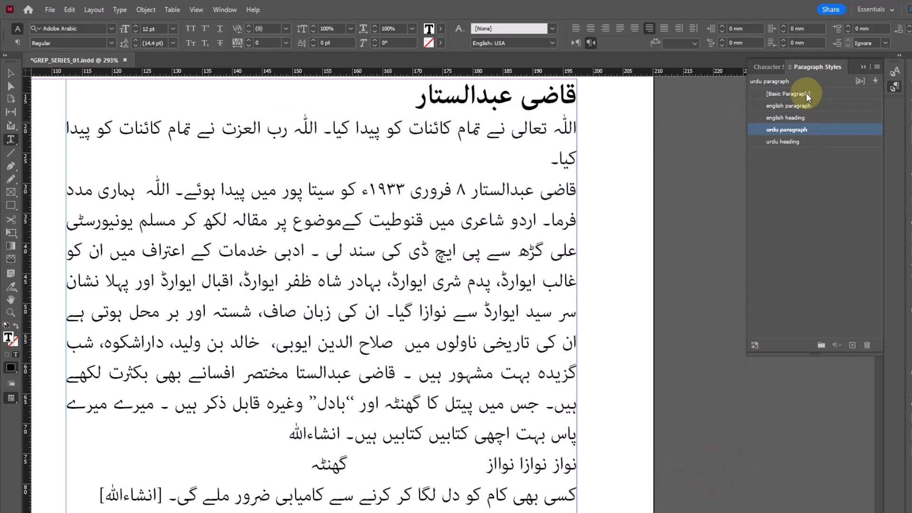
Create a character style named "green" with the character colour C=75 M=5 Y=100 K=0.
left_click(768, 67)
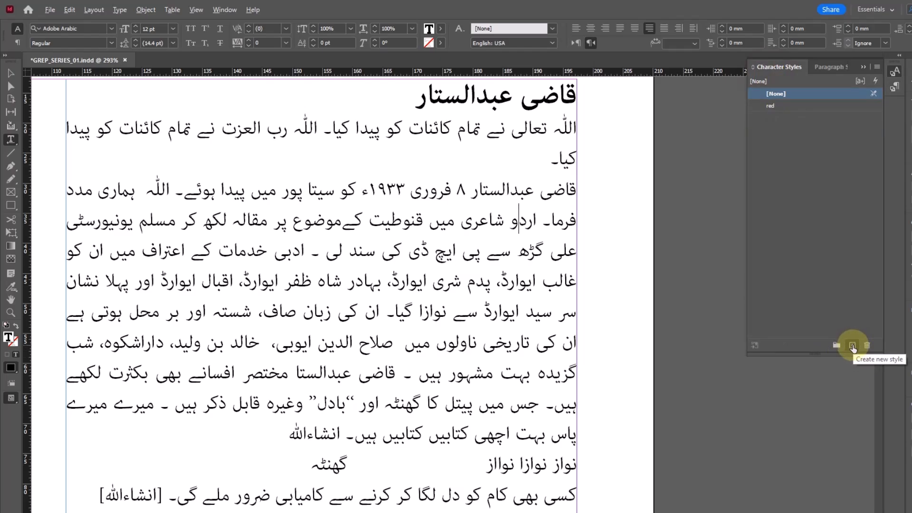
left_click(853, 346, "alt")
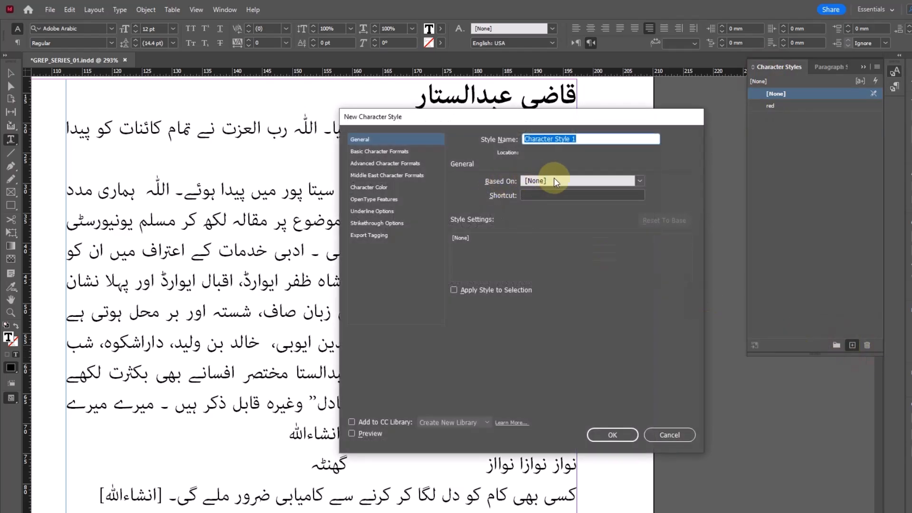
type("gr")
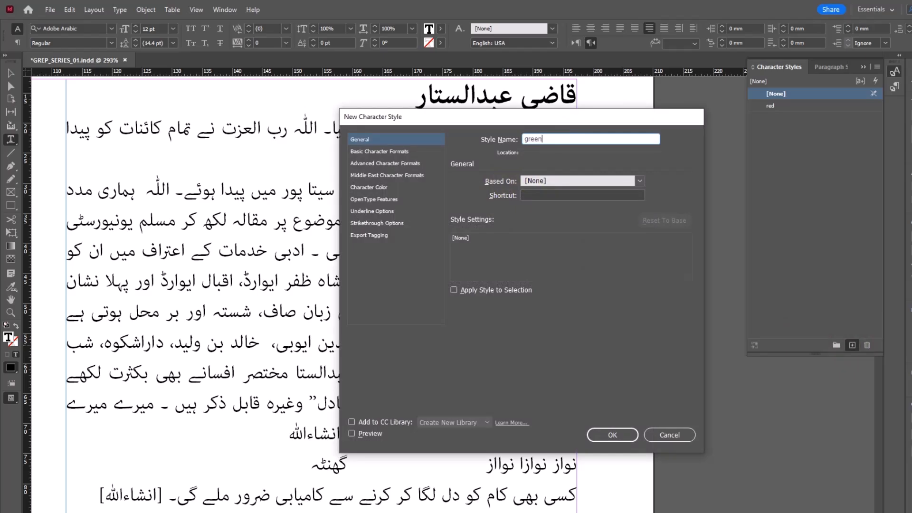
type("een")
left_click(373, 187)
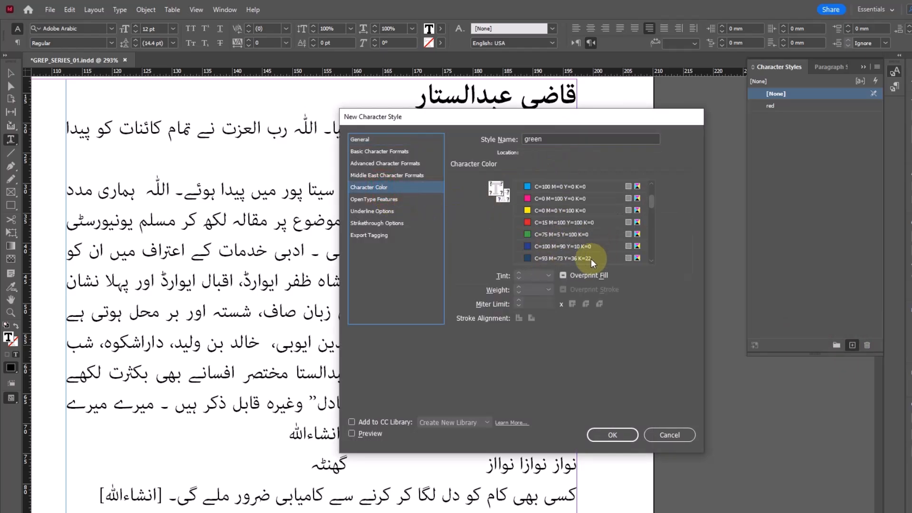
left_click(552, 234)
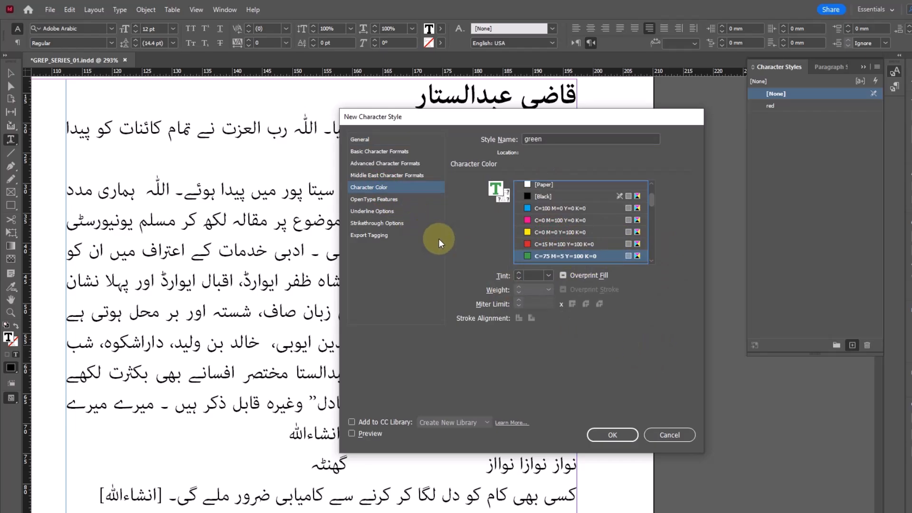
left_click(614, 436)
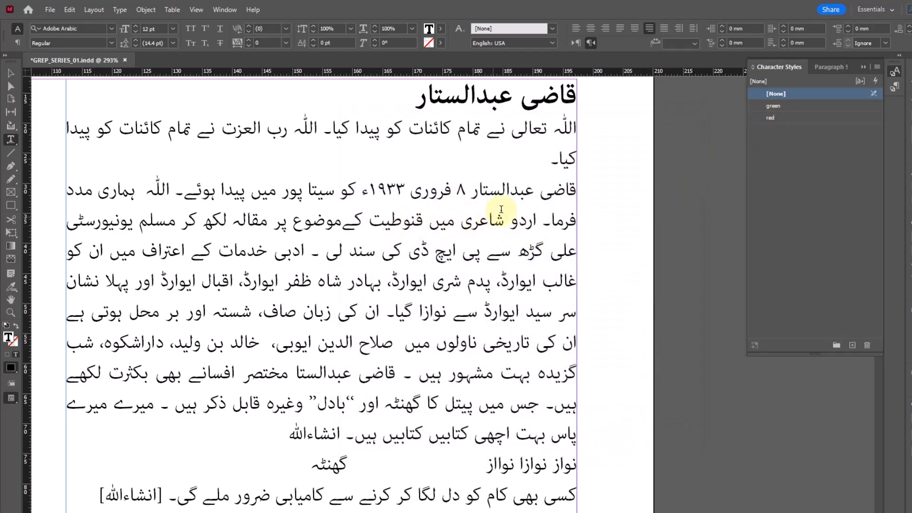
Delete the existing GREP styles from the "urdu paragraph" paragraph style.
left_click(829, 67)
left_click(404, 228)
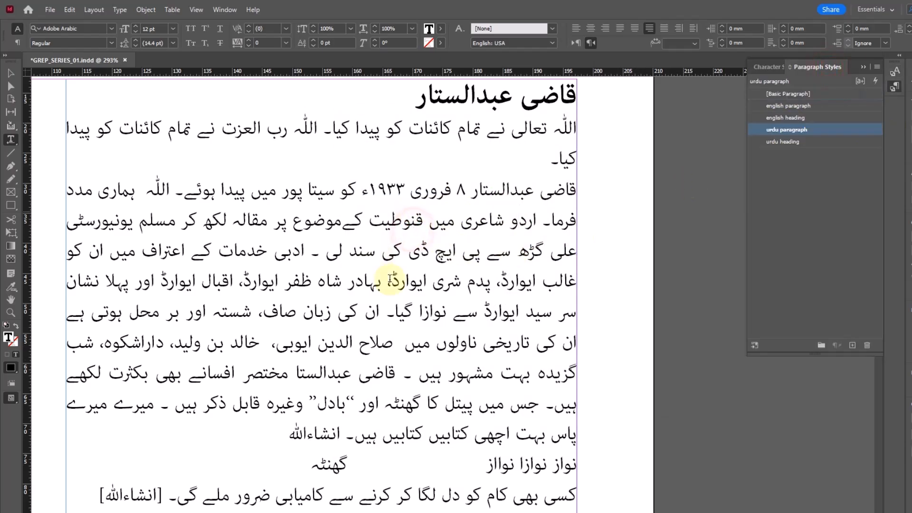
right_click(784, 136)
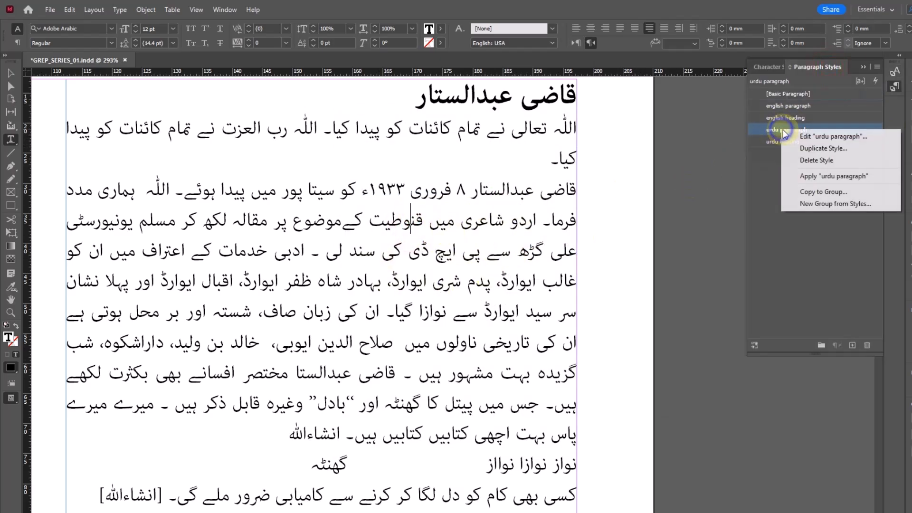
left_click(792, 139)
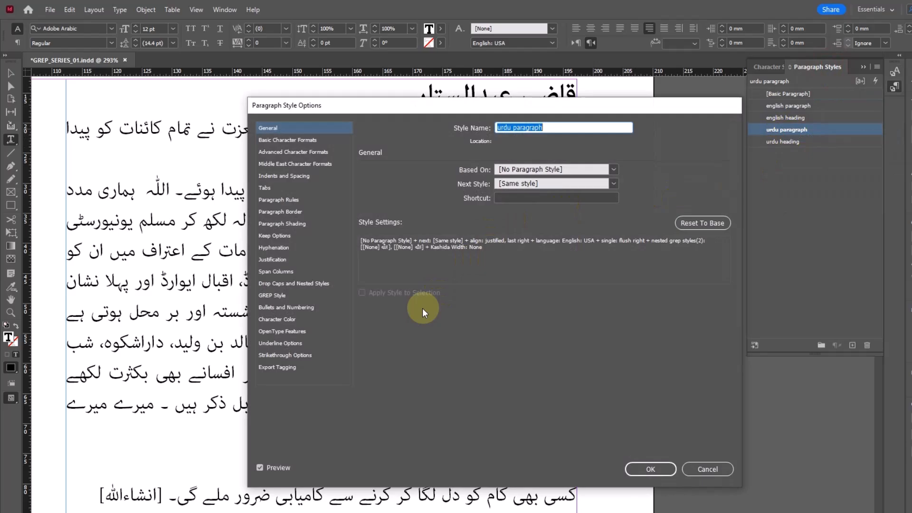
left_click(278, 295)
left_click(444, 190)
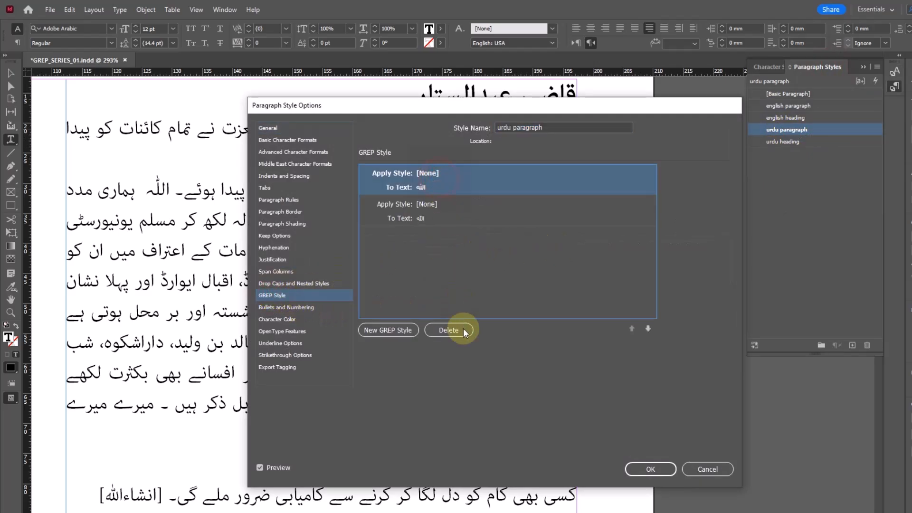
left_click(449, 330)
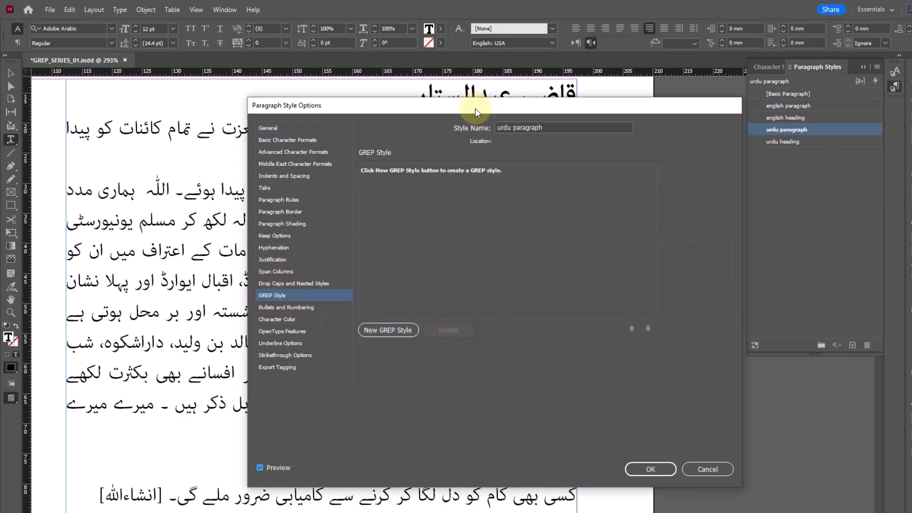
Add a GREP style to "urdu paragraph" that applies the "green" character style to the text "اللہ".
left_click_drag(474, 108, 448, 86)
left_click(372, 309)
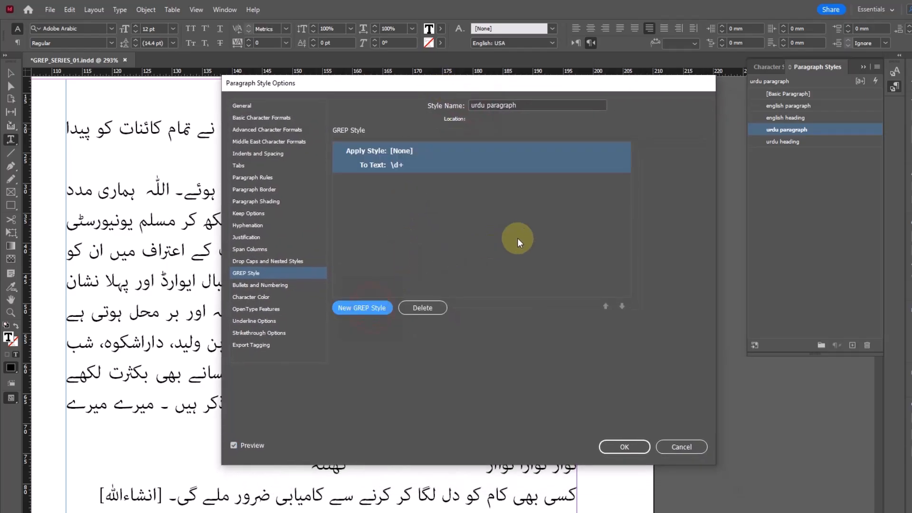
left_click(434, 152)
left_click(435, 156)
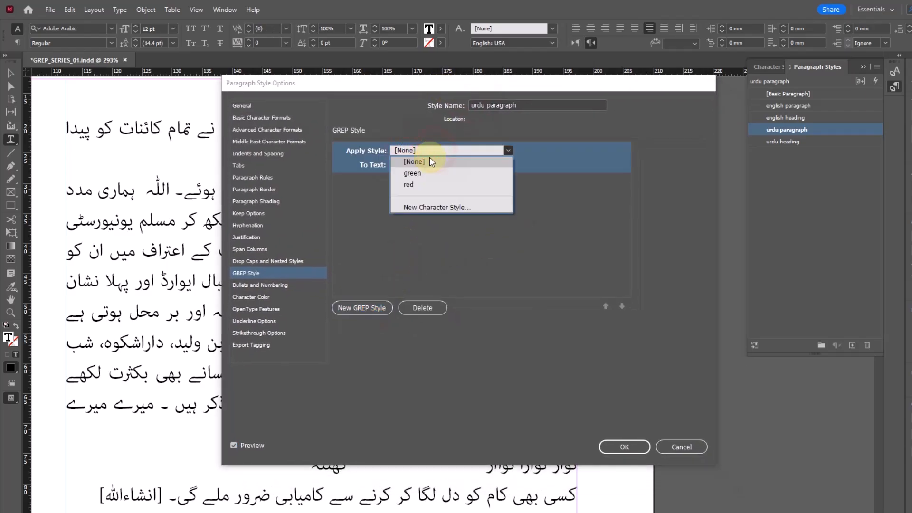
left_click(419, 170)
left_click(420, 163)
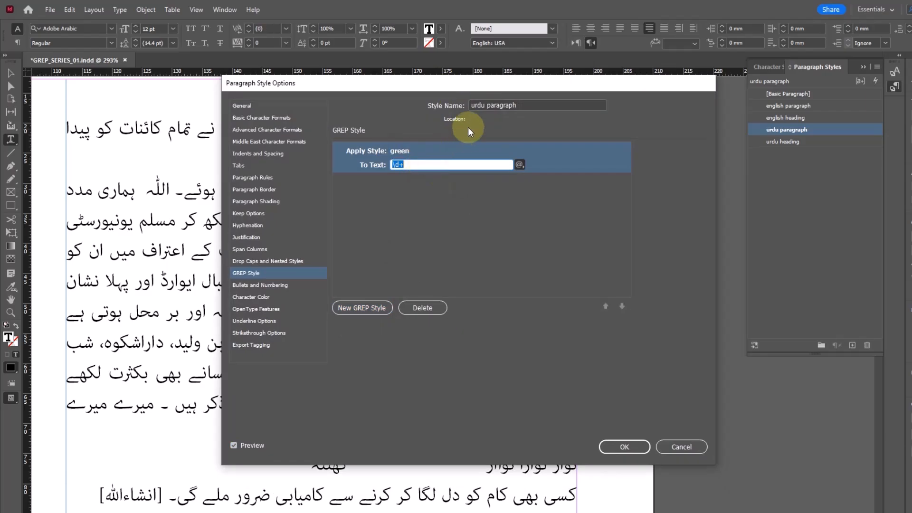
left_click_drag(494, 83, 429, 175)
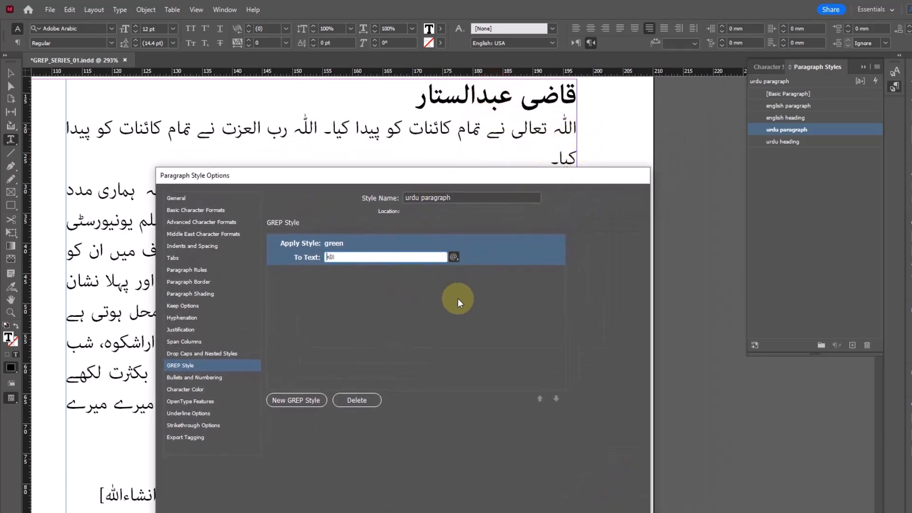
left_click(438, 326)
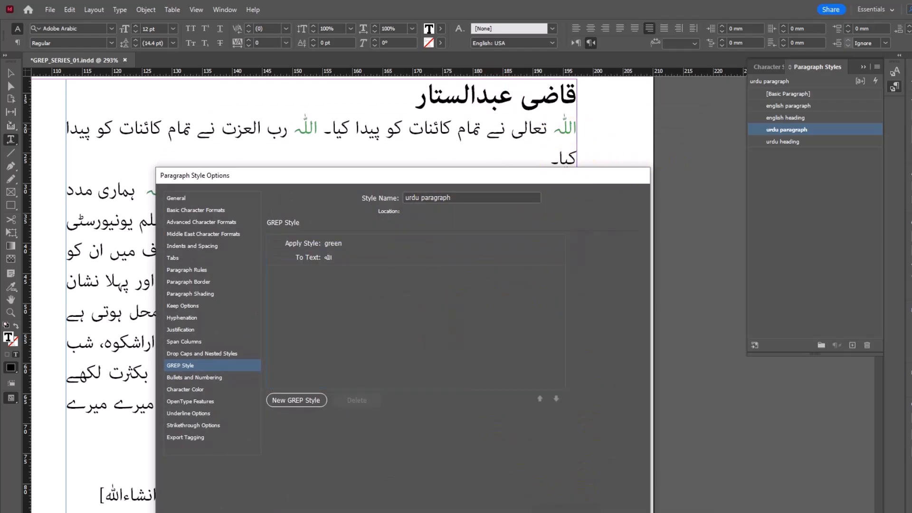
key("Return")
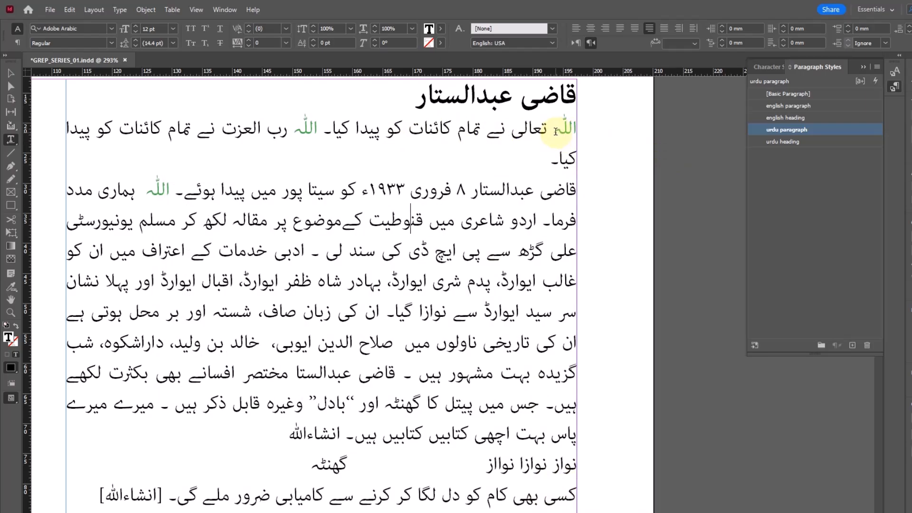
Compare the standalone "اللہ" words with the ending of "انشاءاللہ" throughout the Urdu text.
left_click_drag(554, 131, 602, 131)
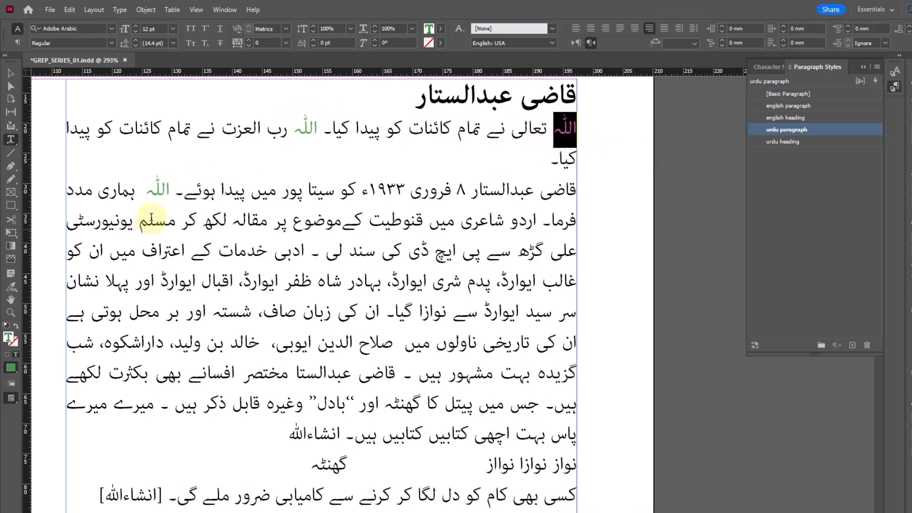
left_click_drag(288, 433, 308, 433)
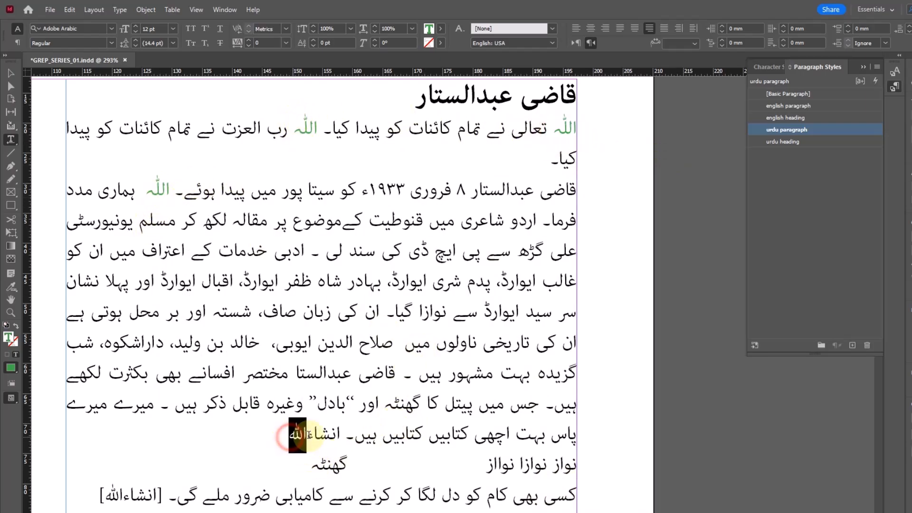
scroll(390, 384, "down", 4)
scroll(390, 384, "down", 6)
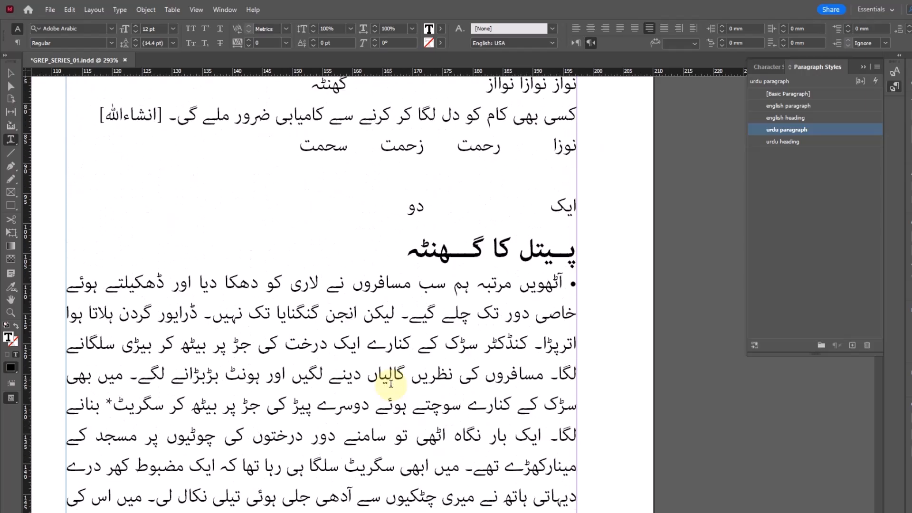
scroll(390, 384, "down", 8)
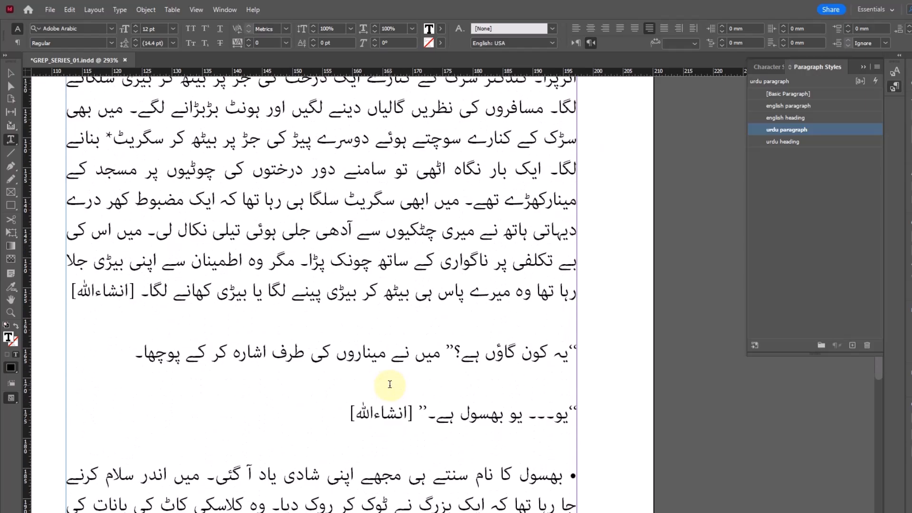
Add the separate word "اللہ" after the unbracketed "انشاءاللہ" at the end of the Urdu body paragraph.
scroll(389, 384, "up", 7)
scroll(390, 383, "up", 6)
left_click(264, 252)
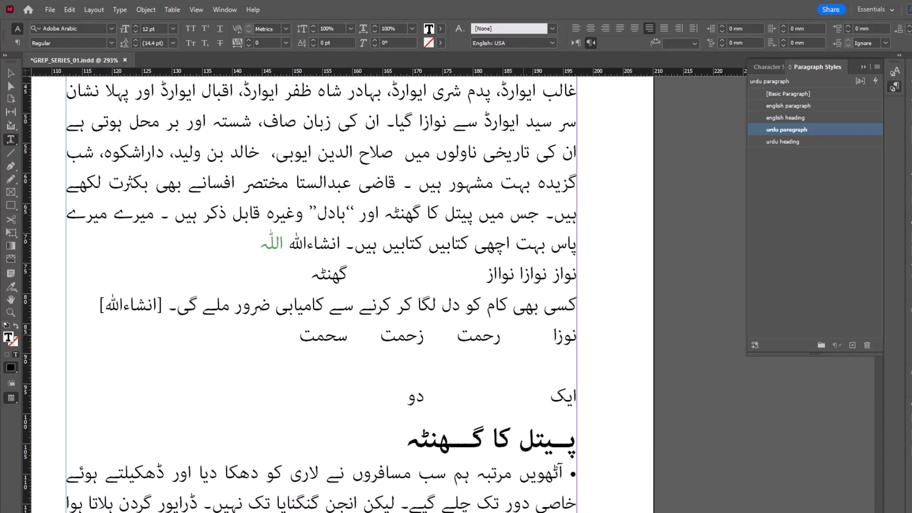
scroll(602, 433, "up", 3)
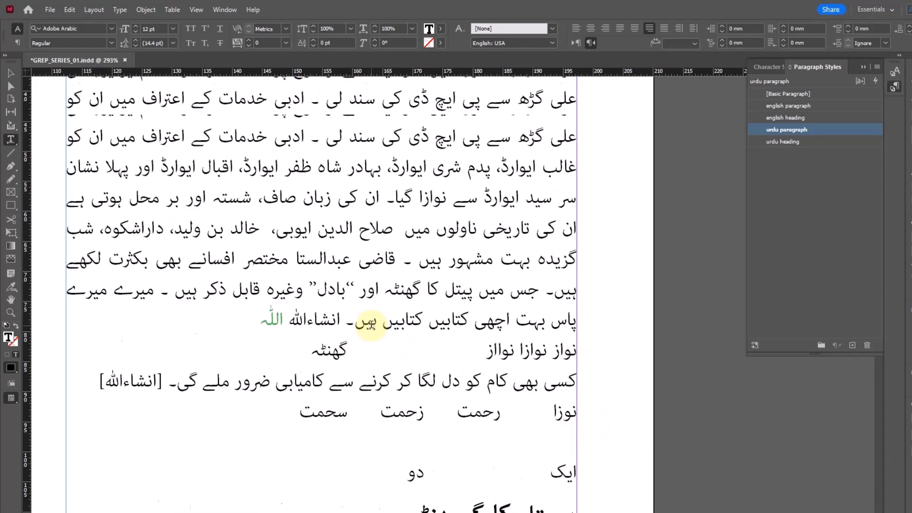
Collapse the paragraph styles and show the Info panel beside a close-up of "انشاءاللہ" and the green "اللہ".
left_click(19, 75)
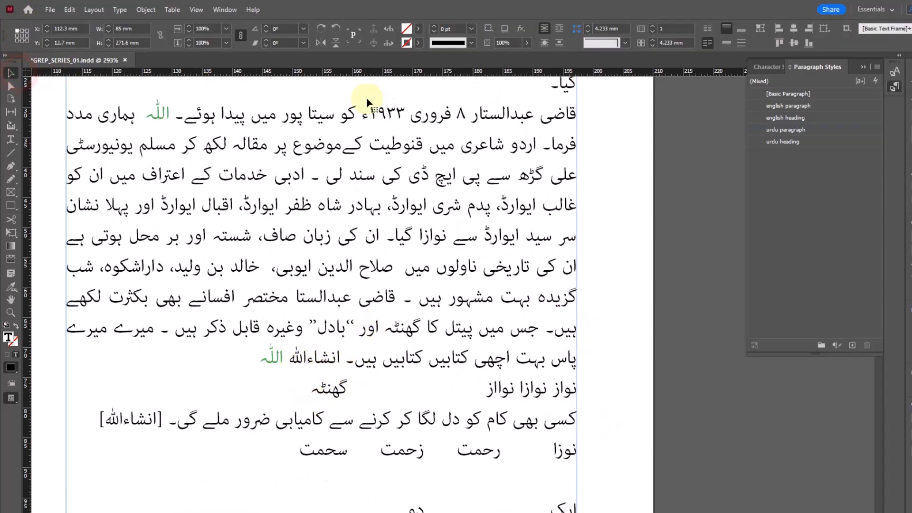
left_click(863, 68)
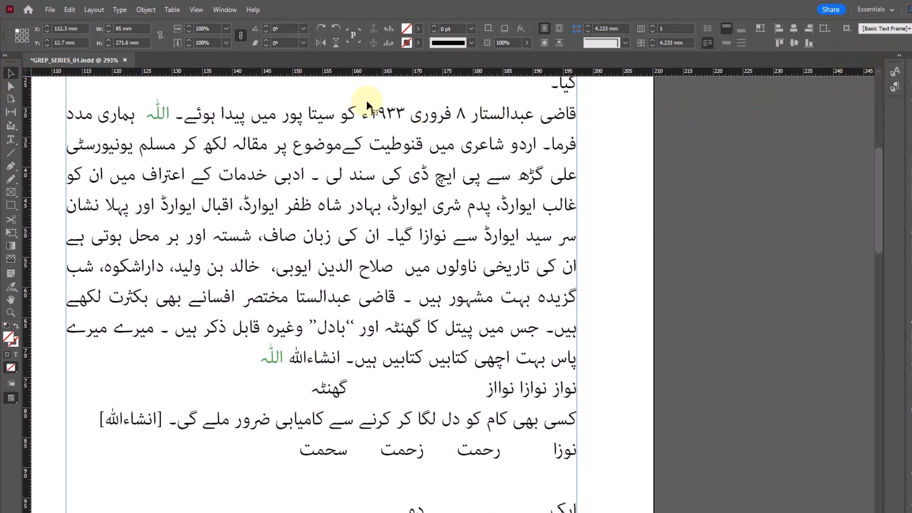
left_click(223, 10)
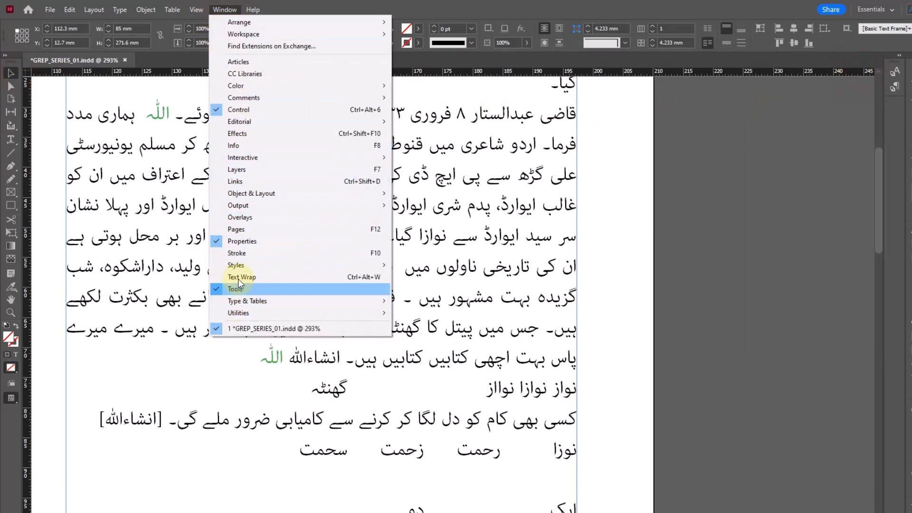
left_click(235, 145)
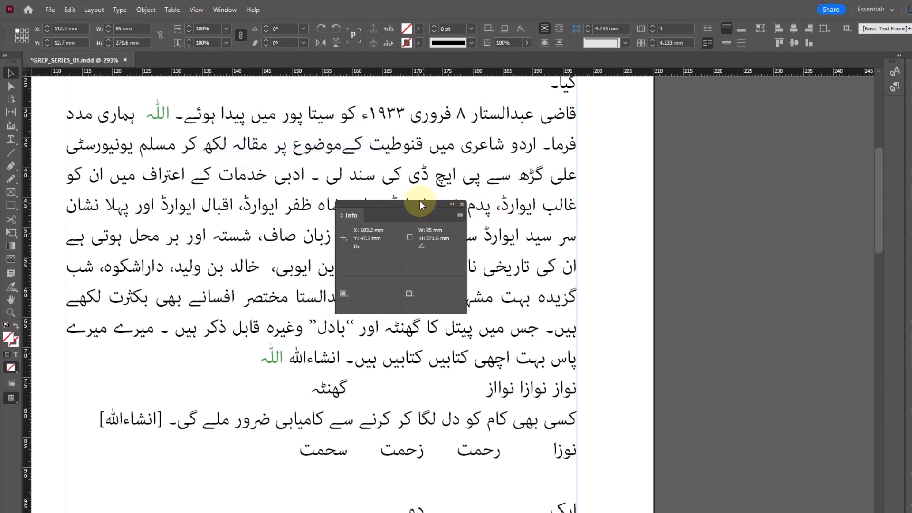
left_click_drag(420, 202, 182, 162)
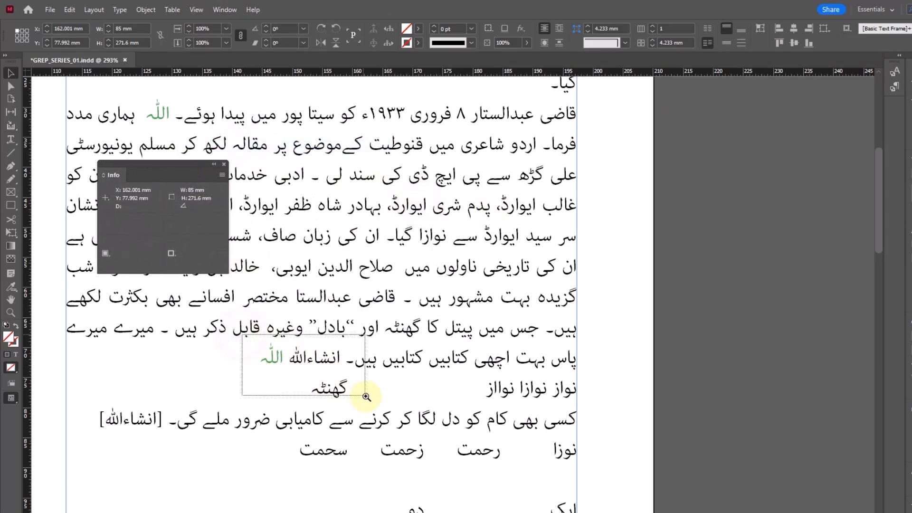
scroll(373, 401, "up", 10)
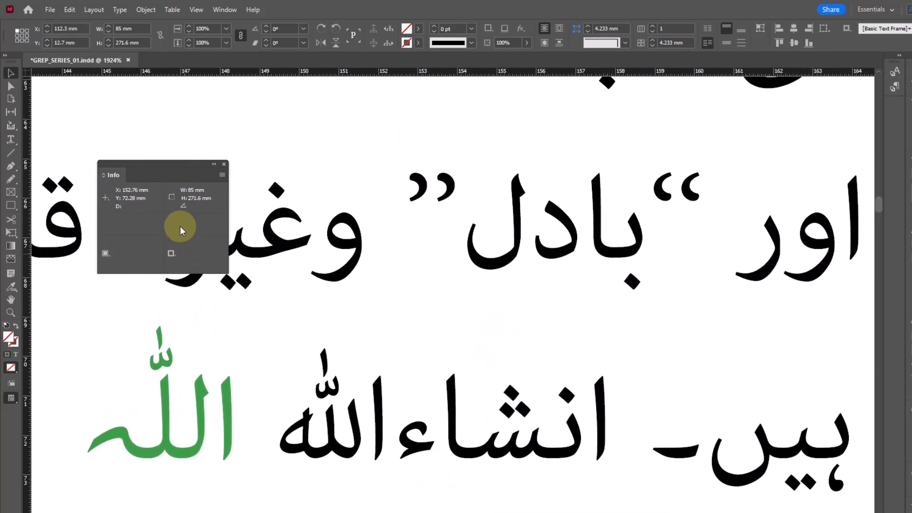
left_click_drag(179, 168, 200, 146)
Compare the Unicode values of the "اللہ" glyph in "انشاءاللہ" and the characters of the green "اللہ".
left_click(11, 140)
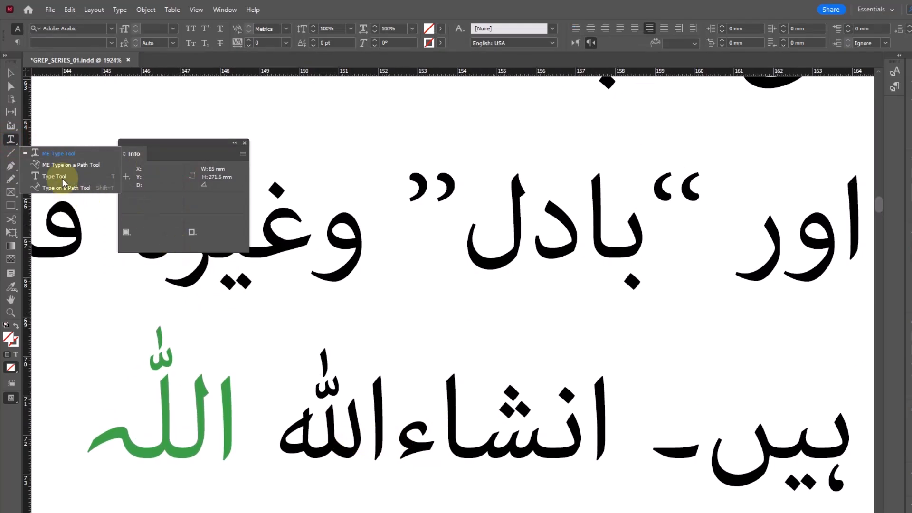
left_click(60, 153)
left_click(388, 440)
key("shift+Left")
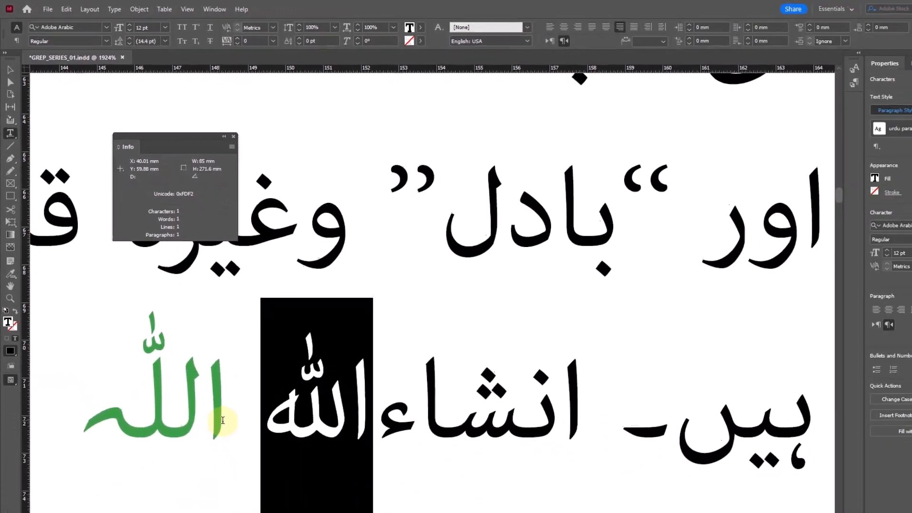
left_click_drag(217, 402, 192, 403)
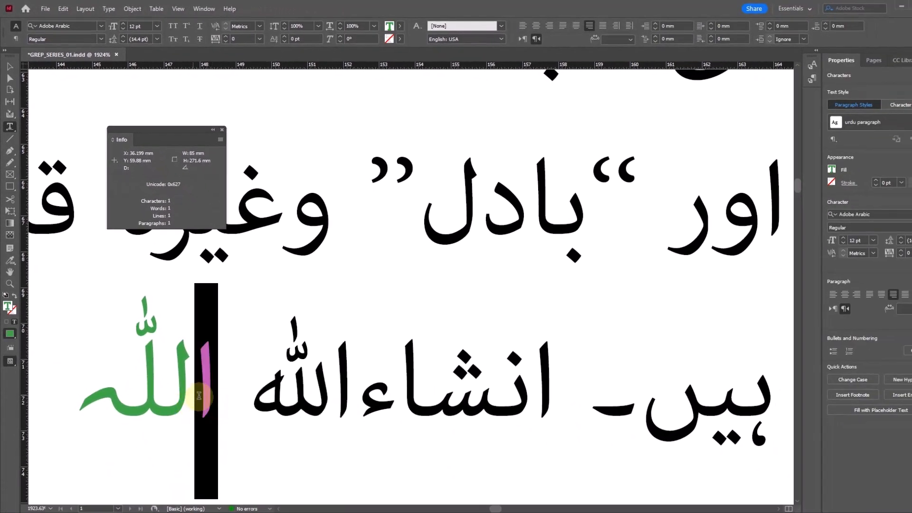
left_click_drag(219, 394, 123, 377)
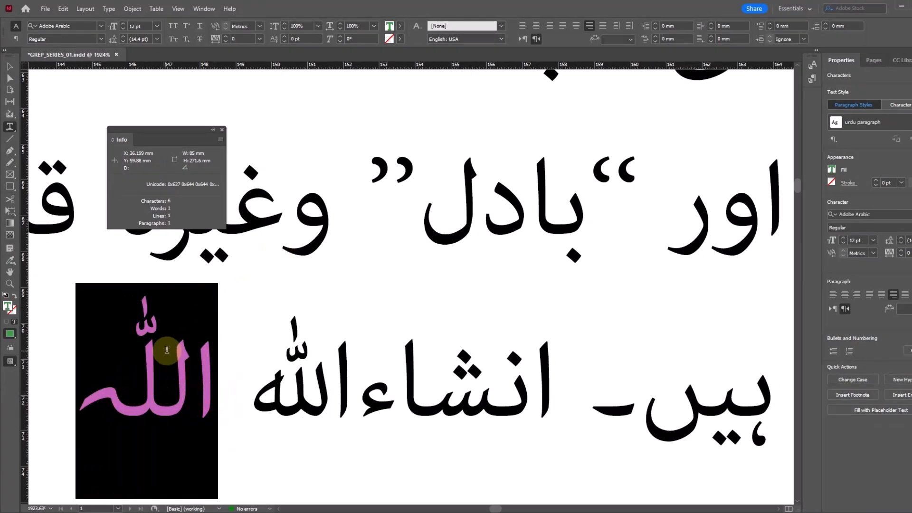
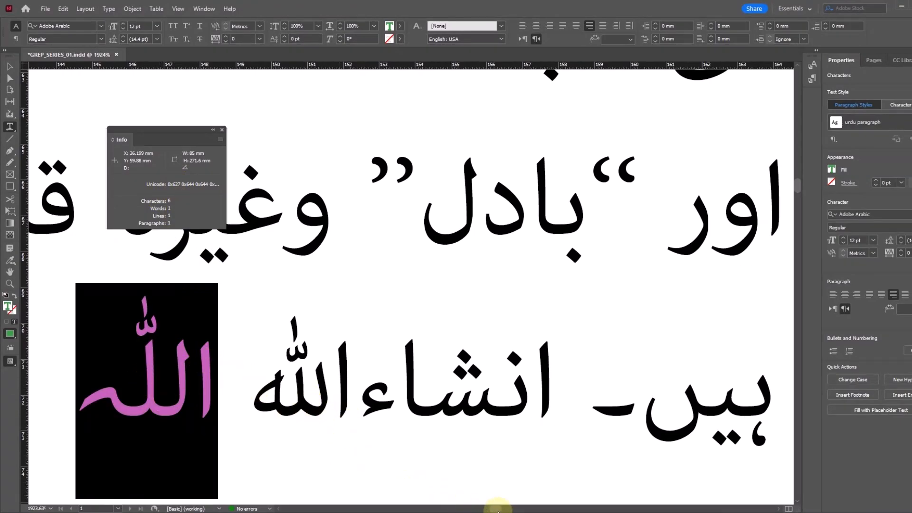
Add the single-character ligature "الله" after the green "اللہ" at the end of the Urdu body paragraph.
left_click_drag(494, 507, 488, 507)
left_click(470, 389)
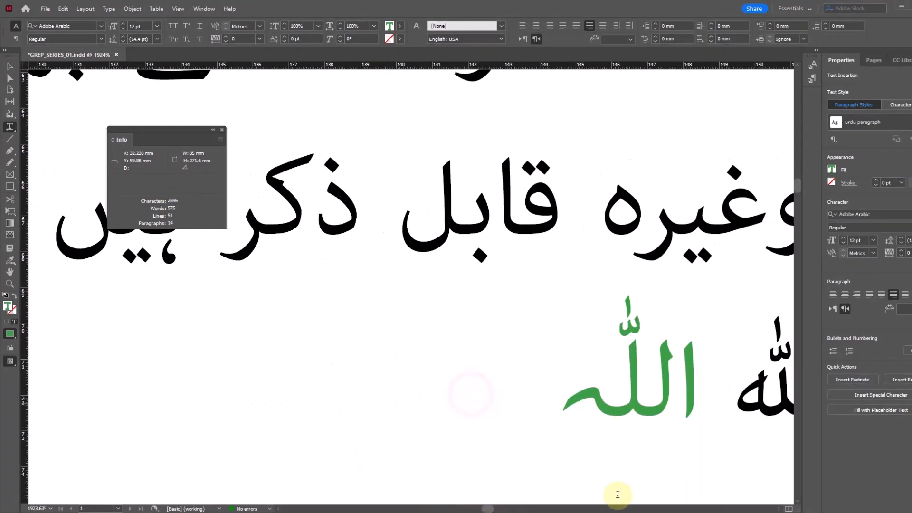
key("Left")
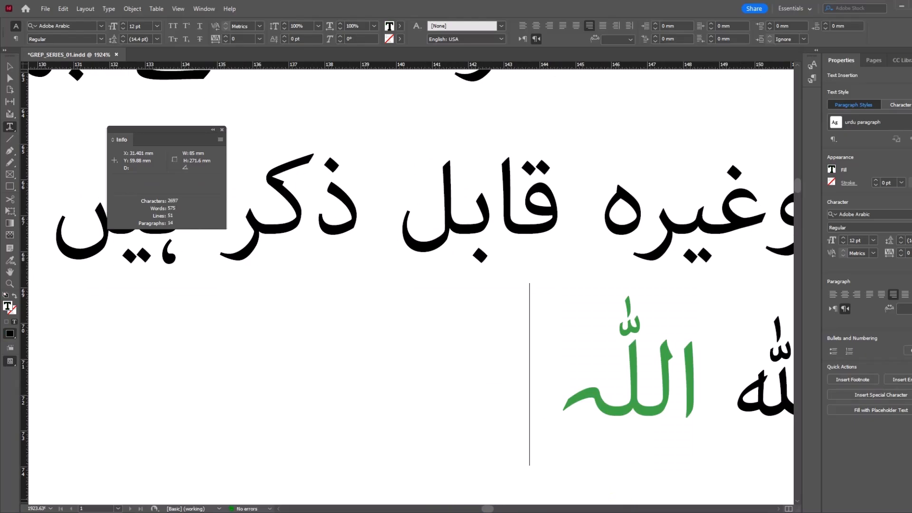
type("الله")
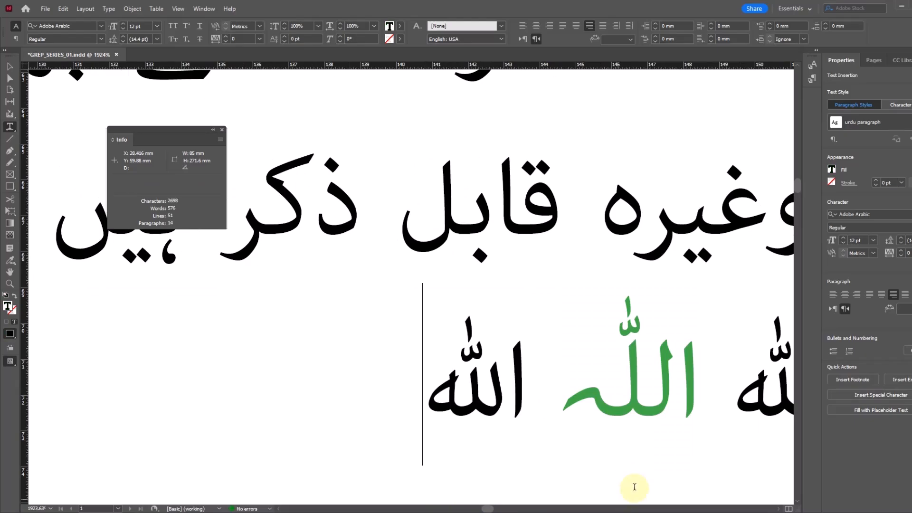
Check the Unicode value of the added black "الله" ligature and copy the character.
left_click_drag(525, 387, 446, 394)
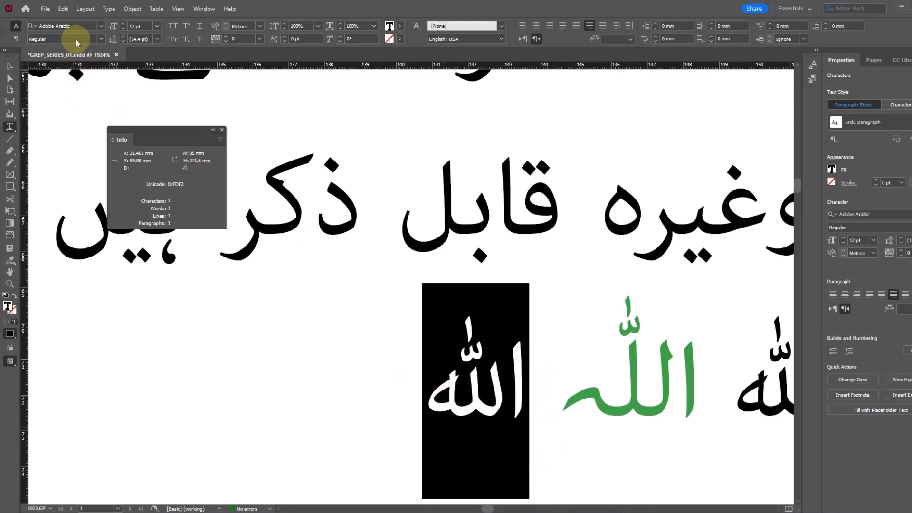
left_click(63, 9)
left_click(90, 62)
left_click(501, 388)
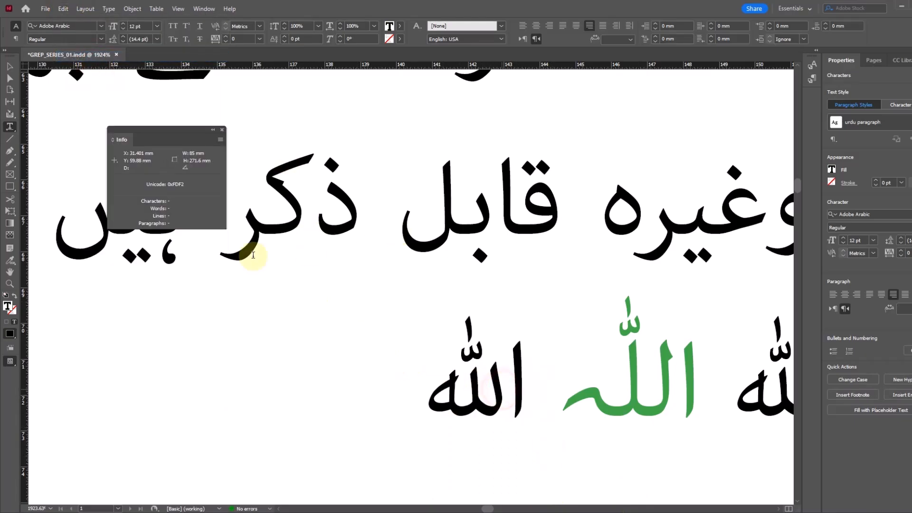
Place the cursor in the Urdu body text and open the GREP Style settings of the "urdu paragraph" style.
left_click(12, 79)
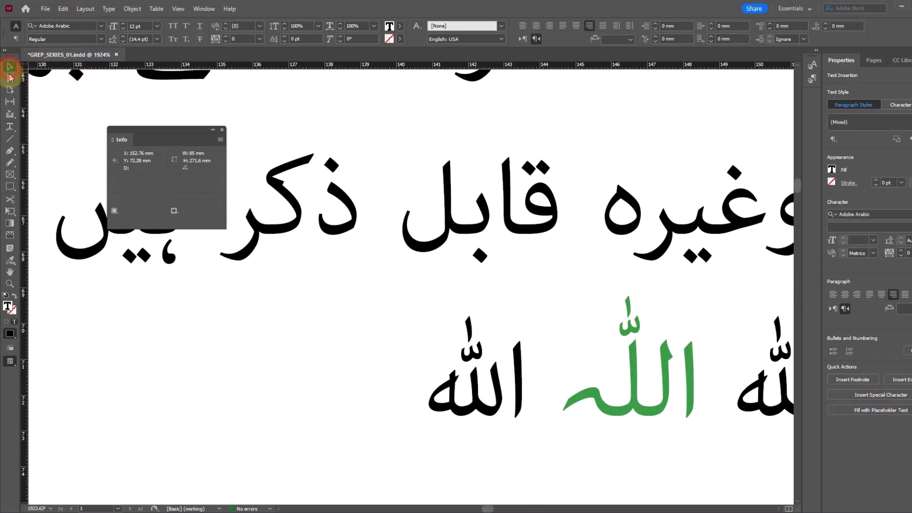
key("ctrl+1")
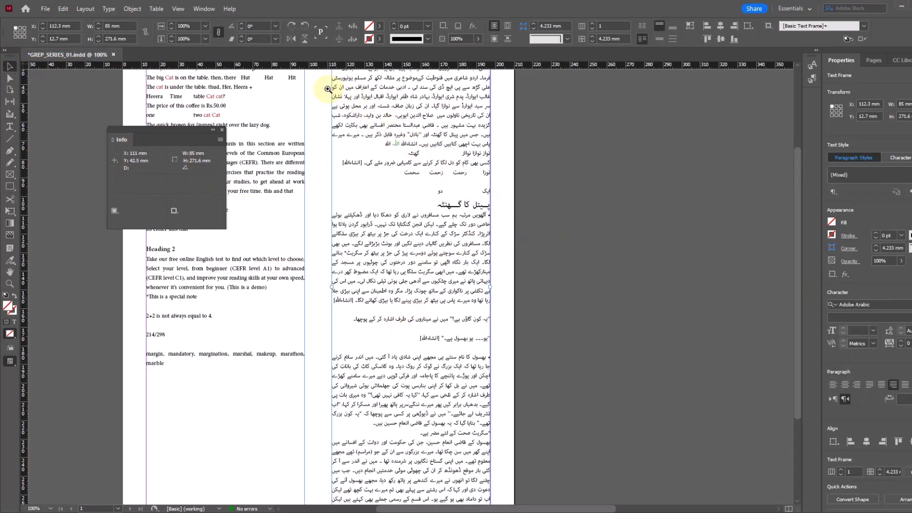
left_click_drag(474, 203, 455, 383)
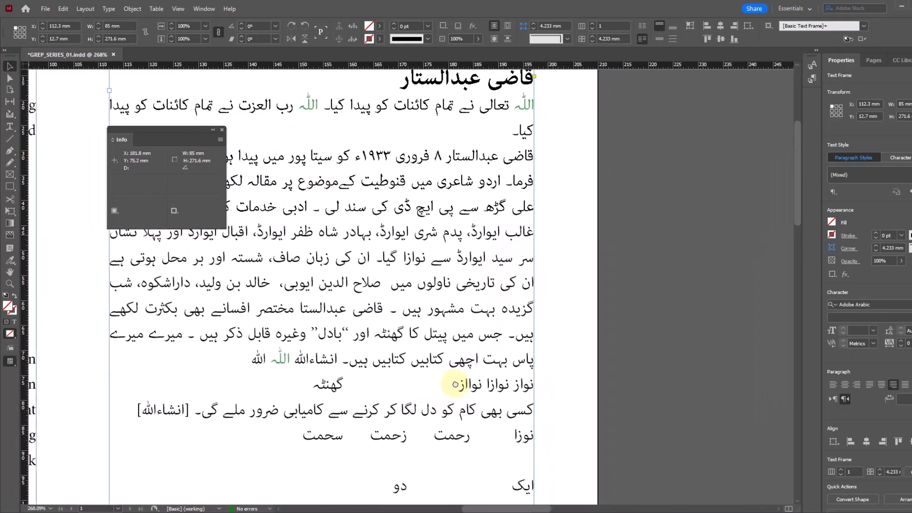
left_click(811, 79)
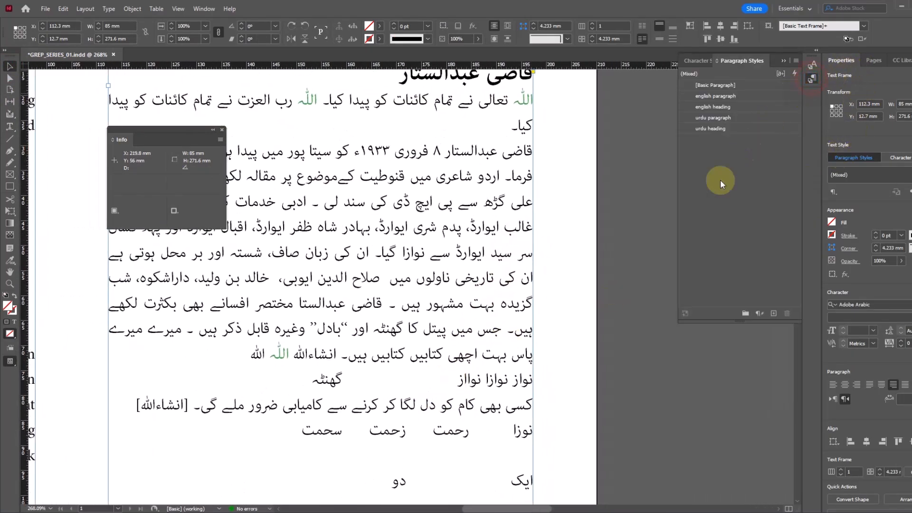
left_click(10, 126)
left_click(319, 233)
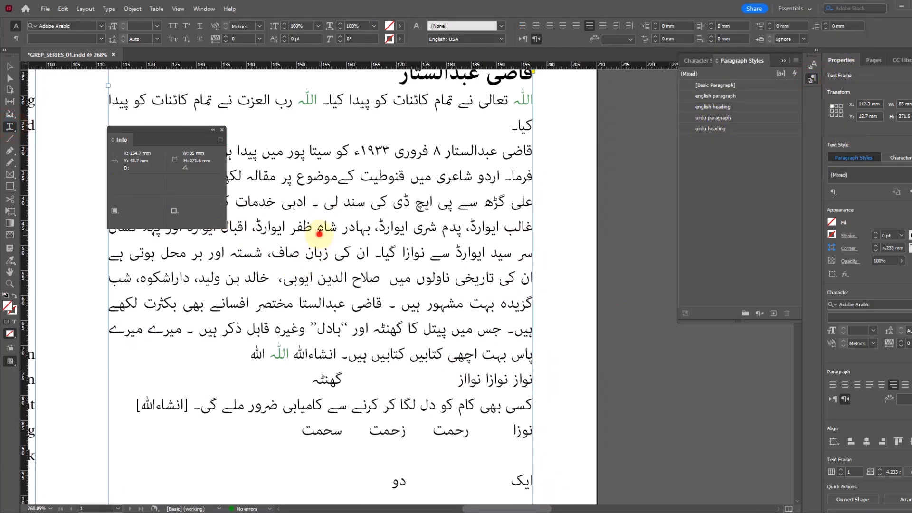
right_click(715, 122)
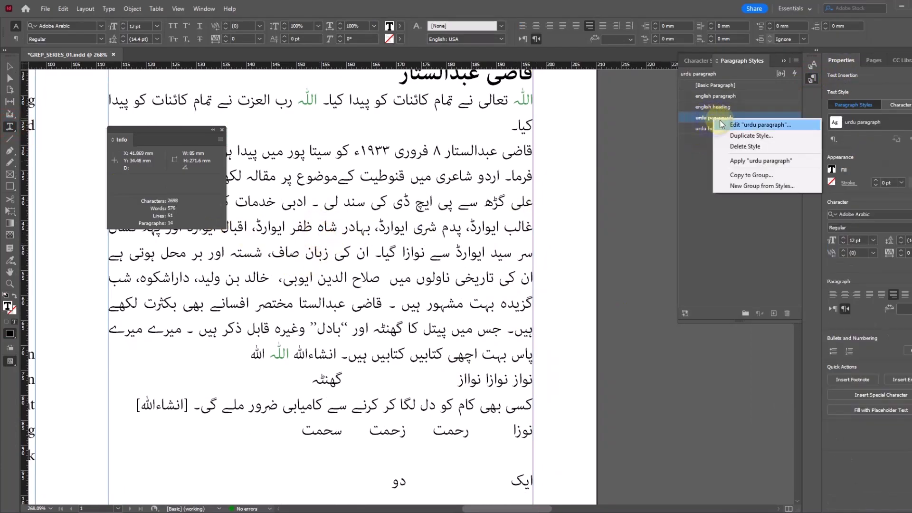
left_click(729, 127)
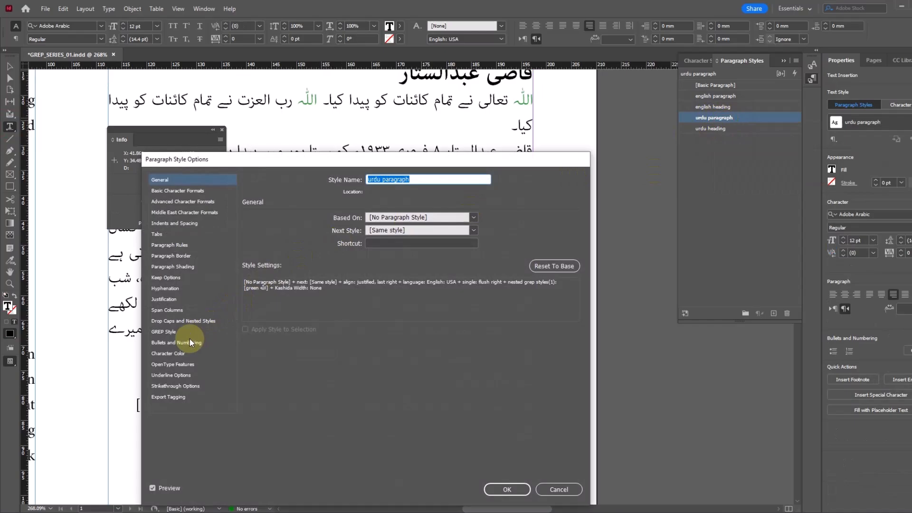
left_click(163, 331)
Add a second GREP style to "urdu paragraph" that applies the "red" character style.
left_click(264, 363)
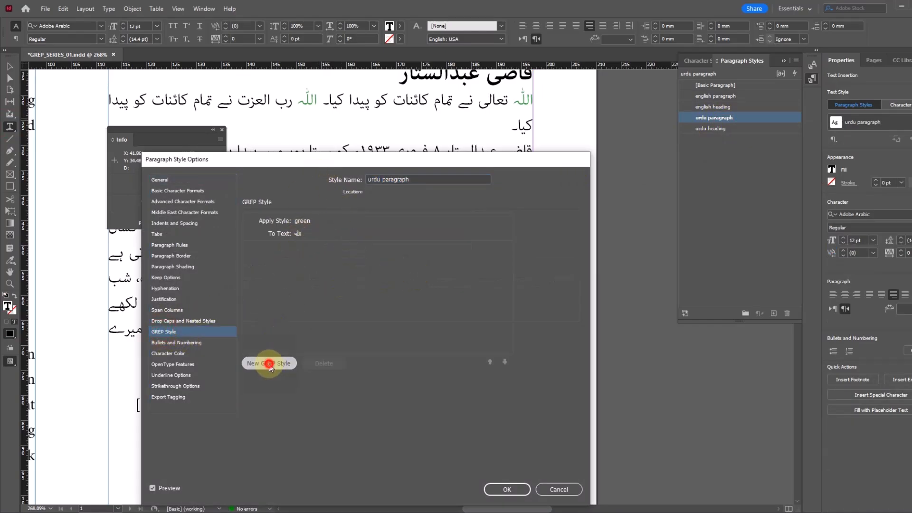
left_click(304, 249)
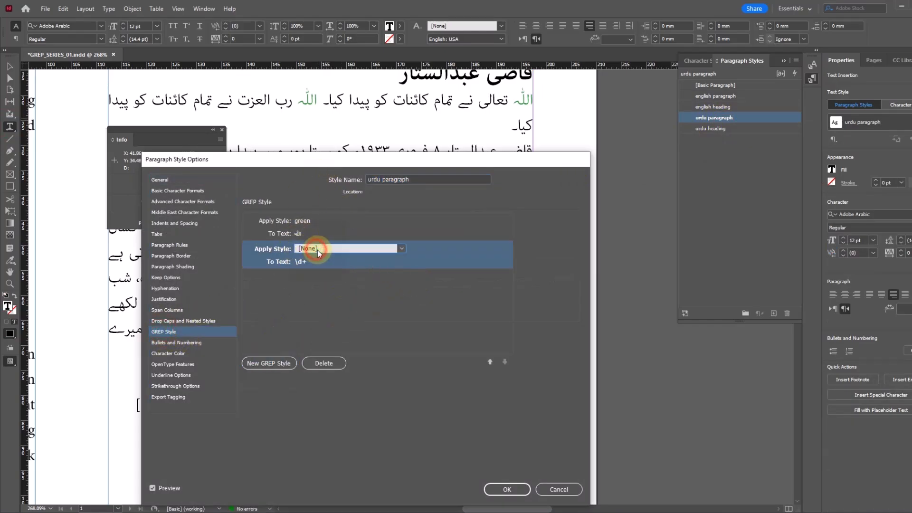
left_click(314, 251)
left_click(331, 282)
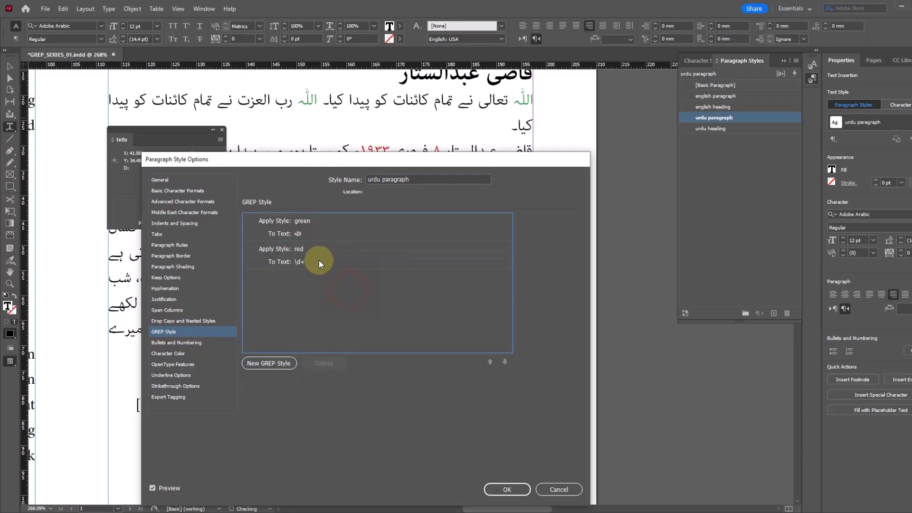
Replace the red GREP style's text pattern with the copied "الله" ligature and save the paragraph style.
left_click(329, 263)
key("ctrl+v")
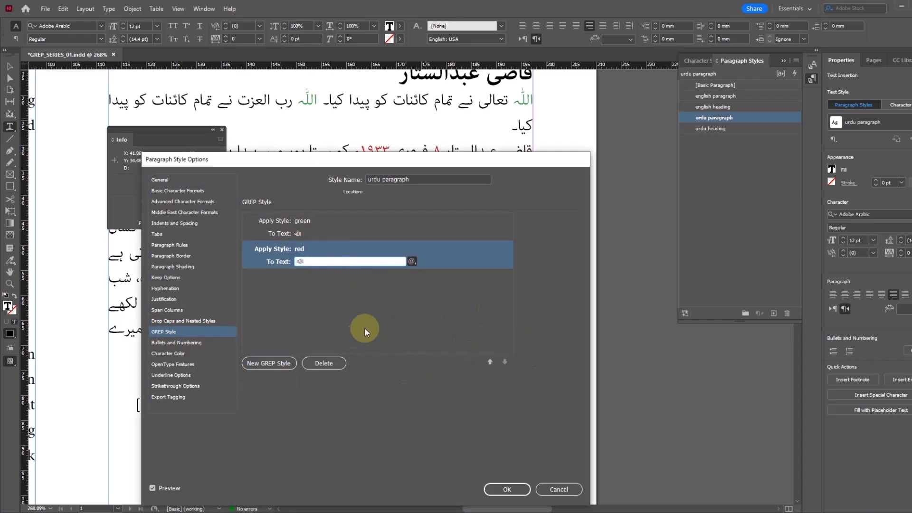
key("BackSpace")
key("BackSpace")
key("BackSpace")
key("BackSpace")
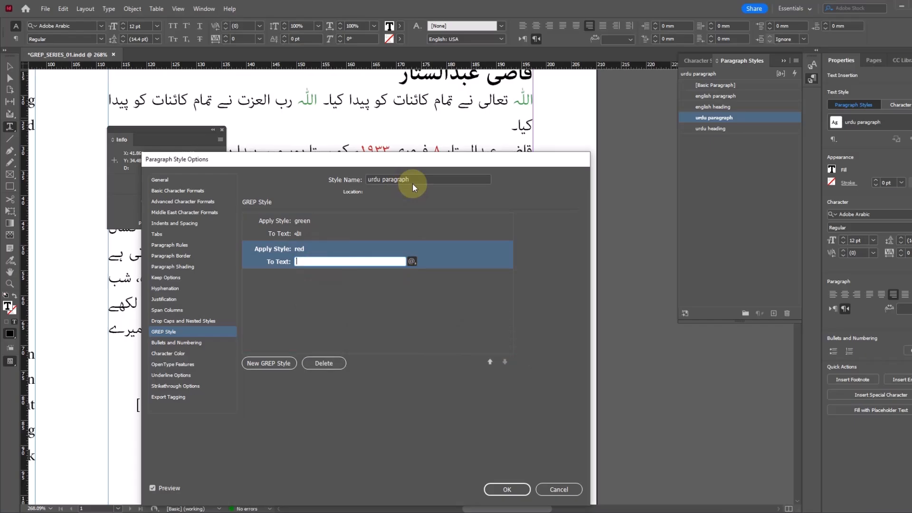
key("ctrl+v")
left_click(504, 489)
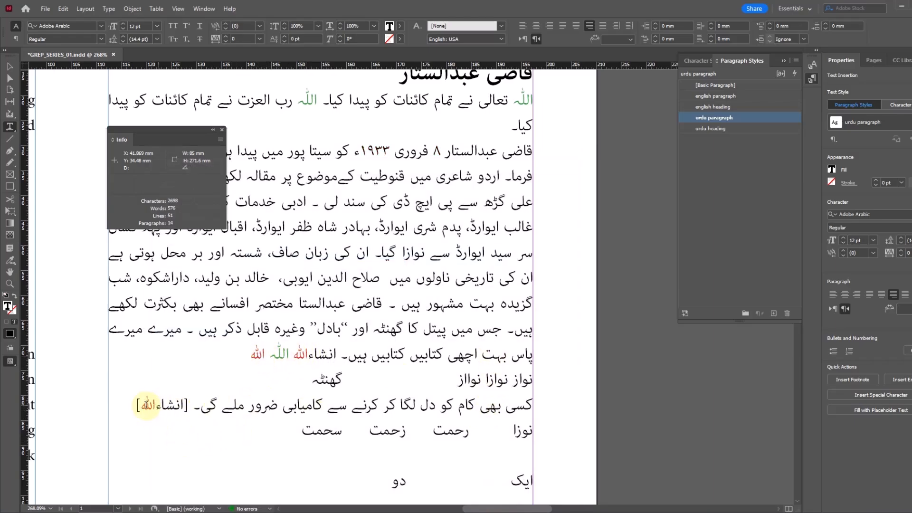
Move the Info panel off the Urdu text and examine the red and green "اللہ" matches throughout the column.
left_click(10, 66)
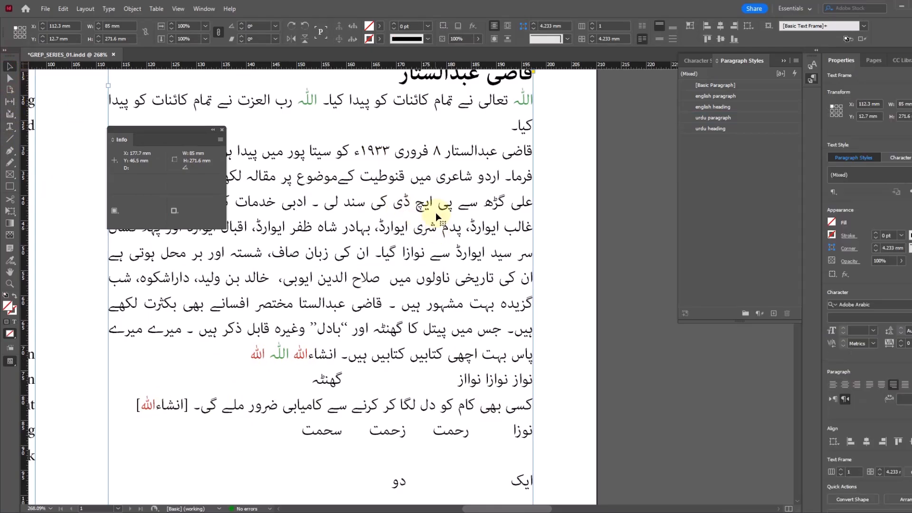
scroll(436, 216, "up", 1)
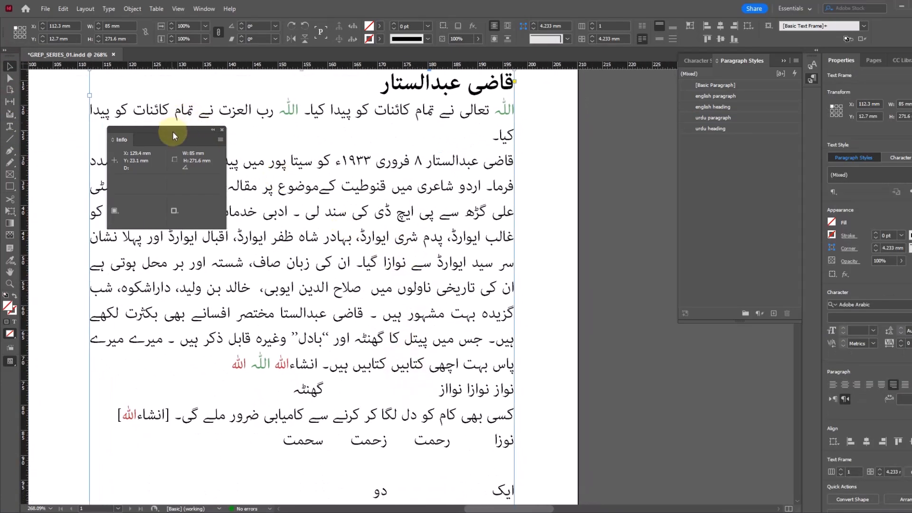
left_click_drag(173, 135, 626, 131)
scroll(173, 203, "down", 1)
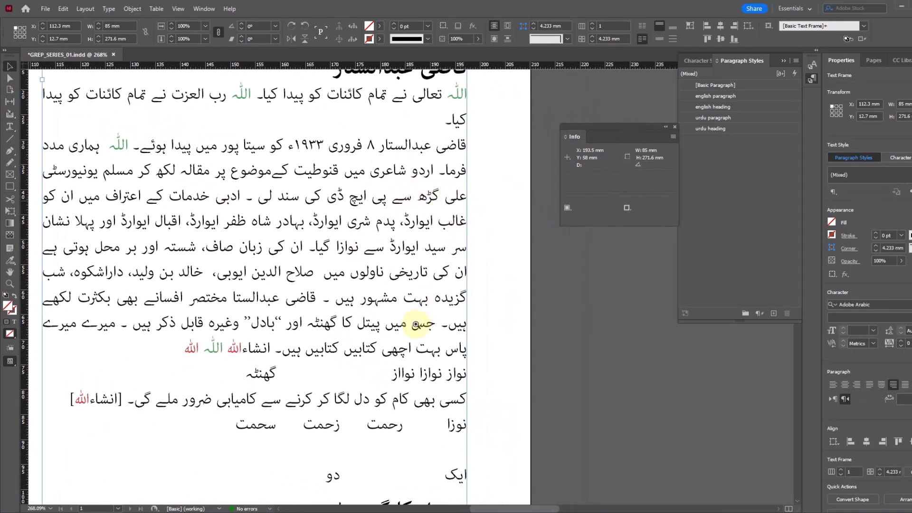
scroll(414, 325, "down", 2)
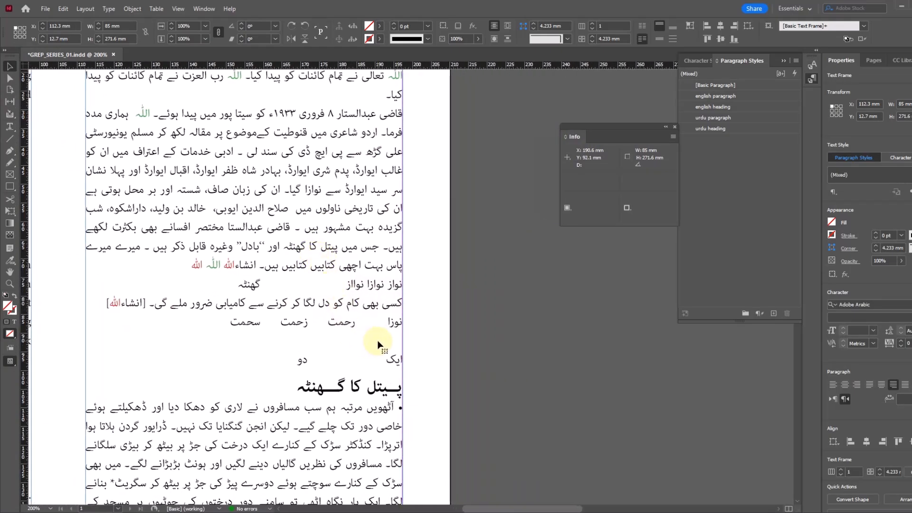
scroll(347, 339, "down", 8)
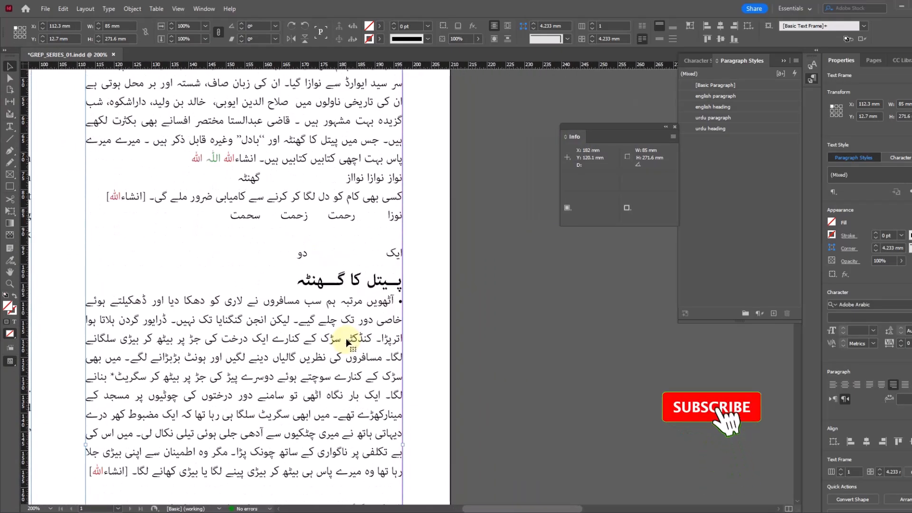
scroll(346, 338, "up", 3)
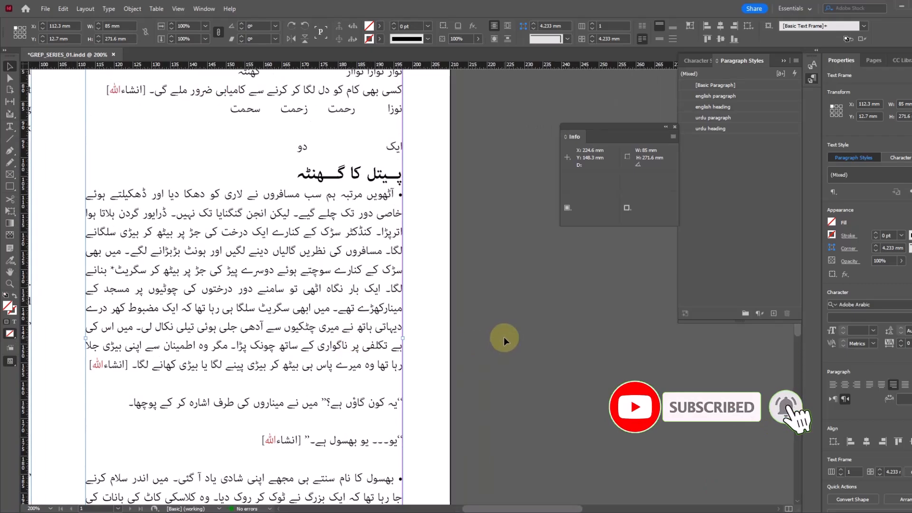